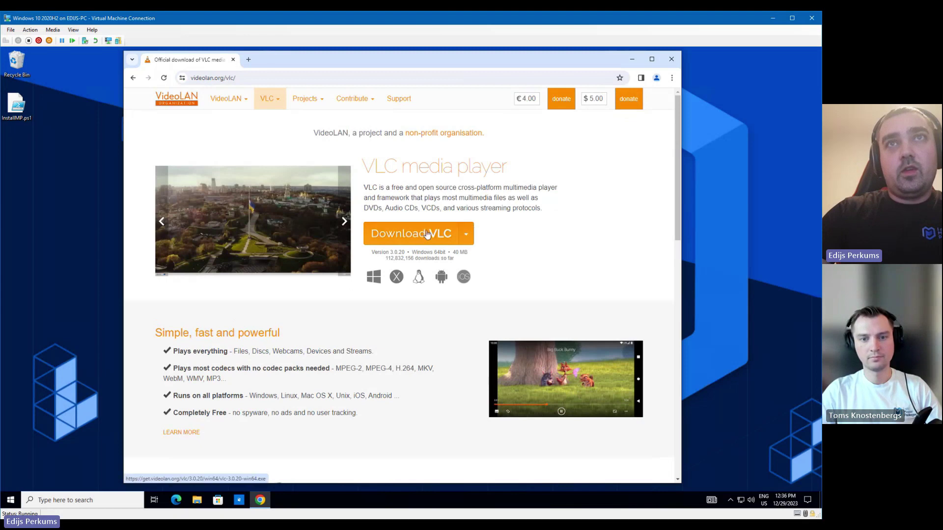
Download the VLC 3.0.20 installer for Windows 64bit from the VideoLAN site and check it in the recent downloads
click(464, 233)
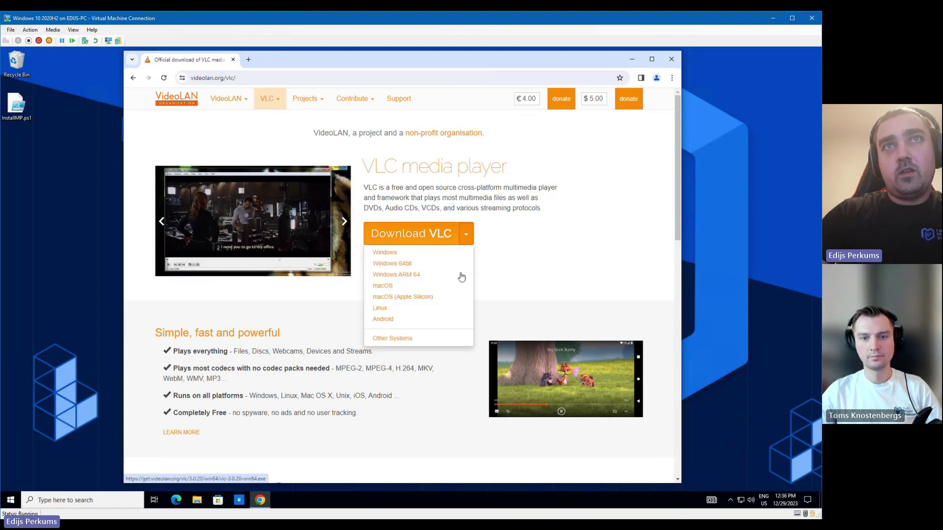
click(418, 237)
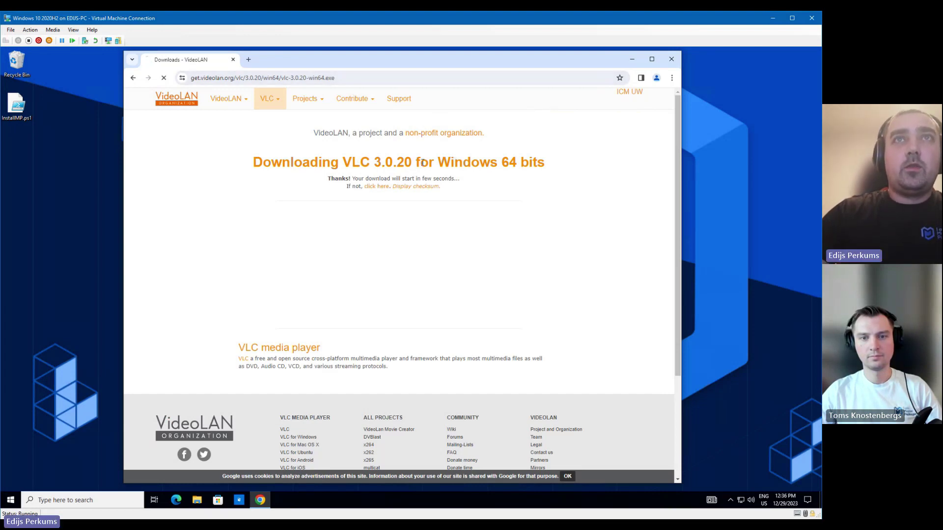
click(626, 79)
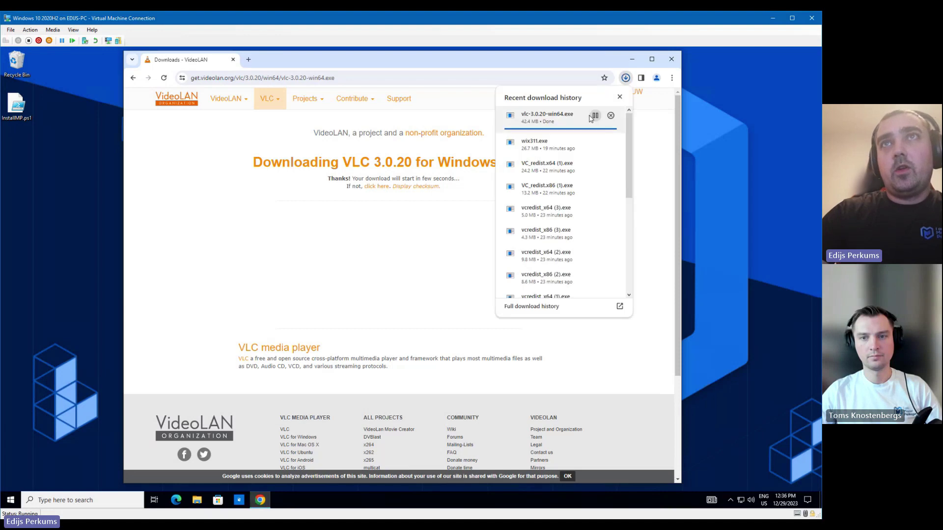
Search the web for "vlc msi" and open the official VLC media player download page for Windows
click(257, 77)
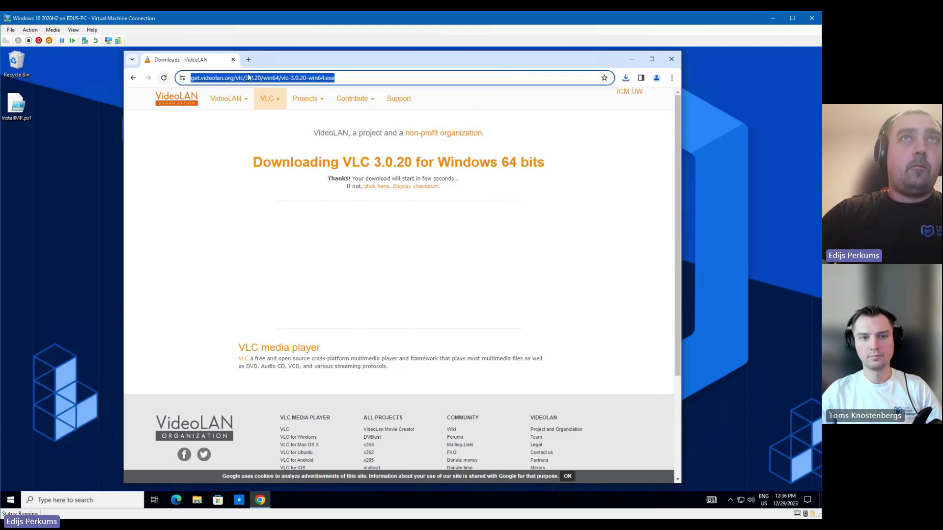
text(vlc msi)
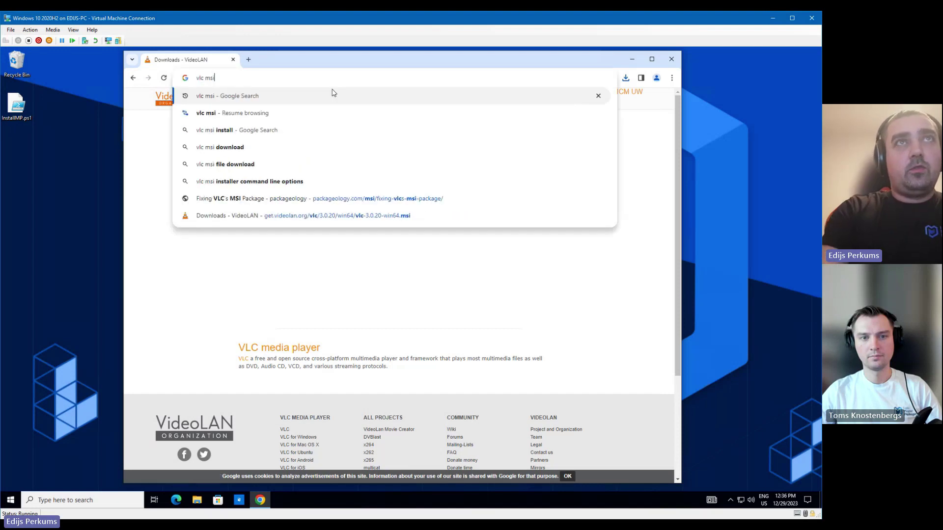
key(Return)
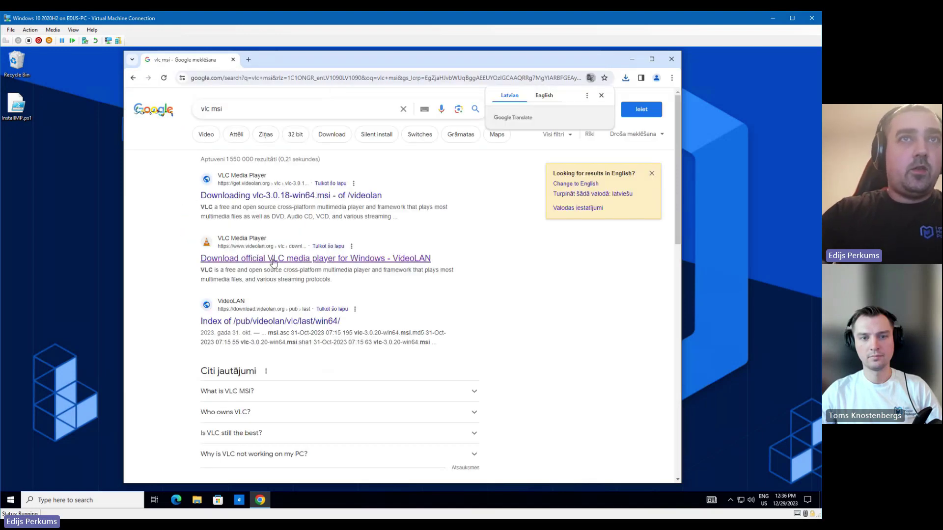
click(270, 259)
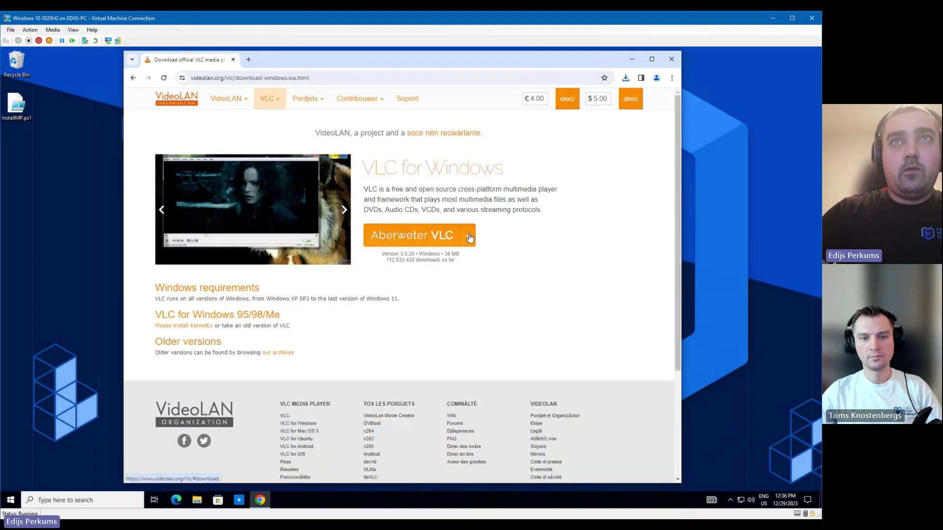
Download VLC's MSI package for the 64bit version and show the downloaded file in its folder
click(468, 238)
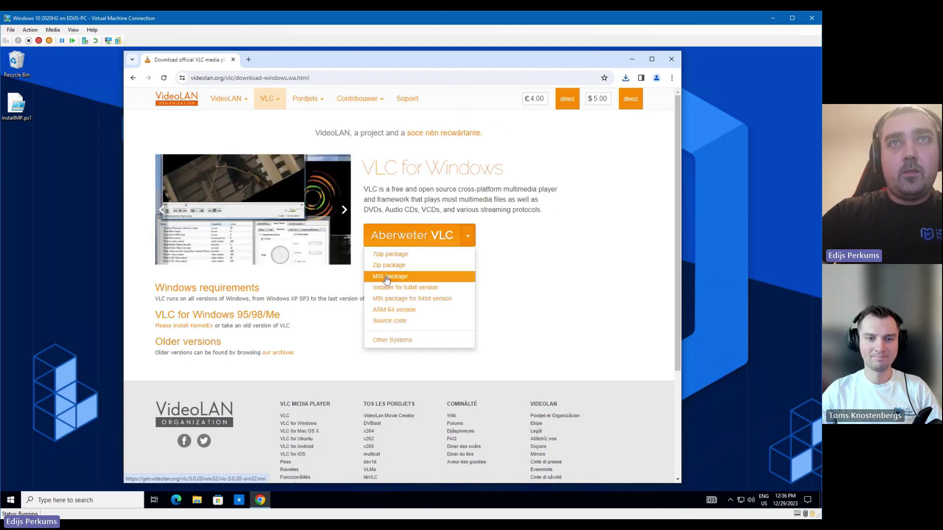
click(398, 301)
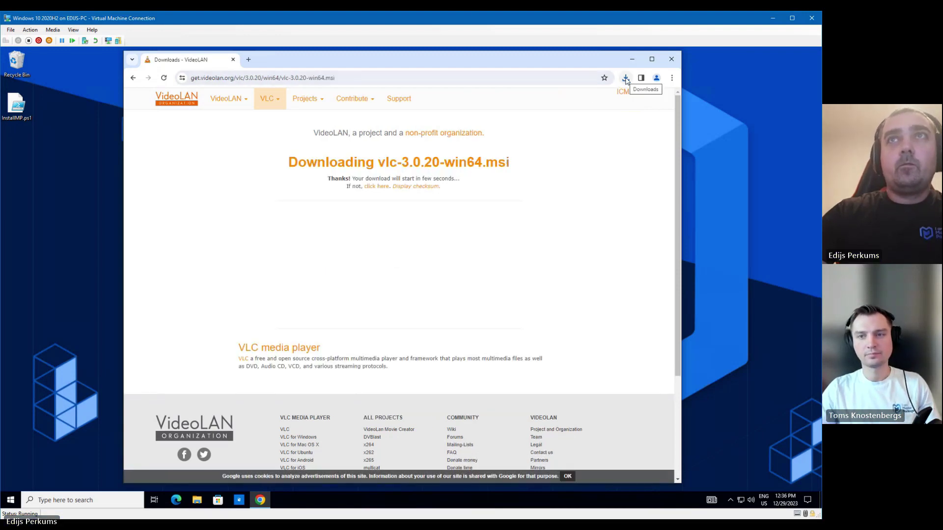
click(626, 79)
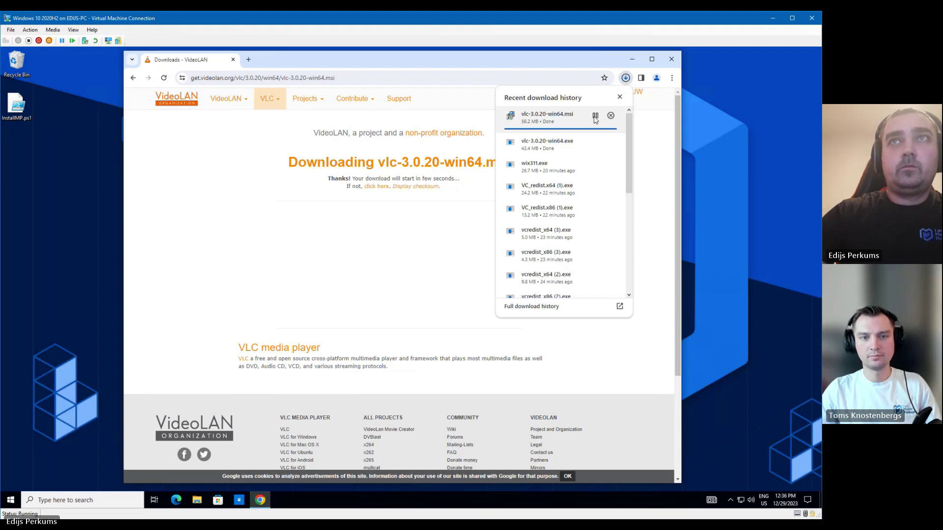
click(595, 115)
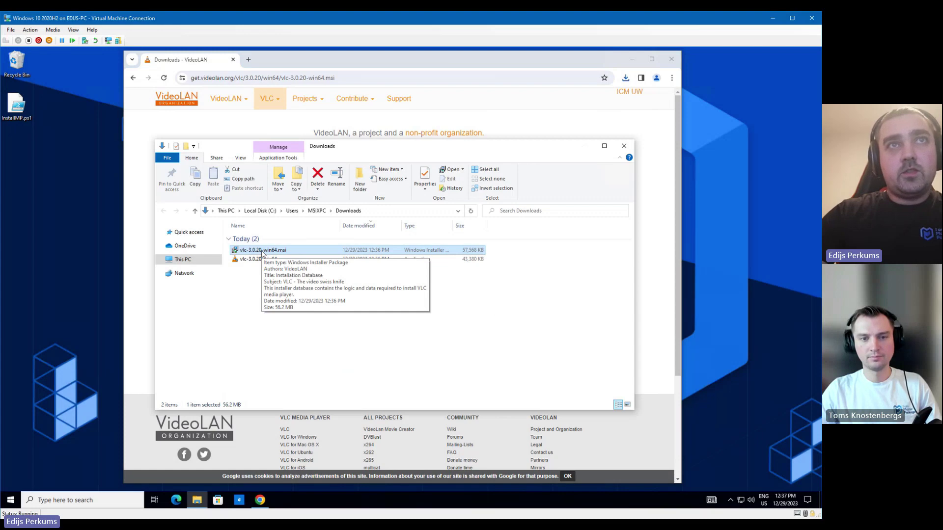
Open vlc-3.0.20-win64.msi in Master Packager, minimise the browser and bring the package window to the front
right_click(263, 253)
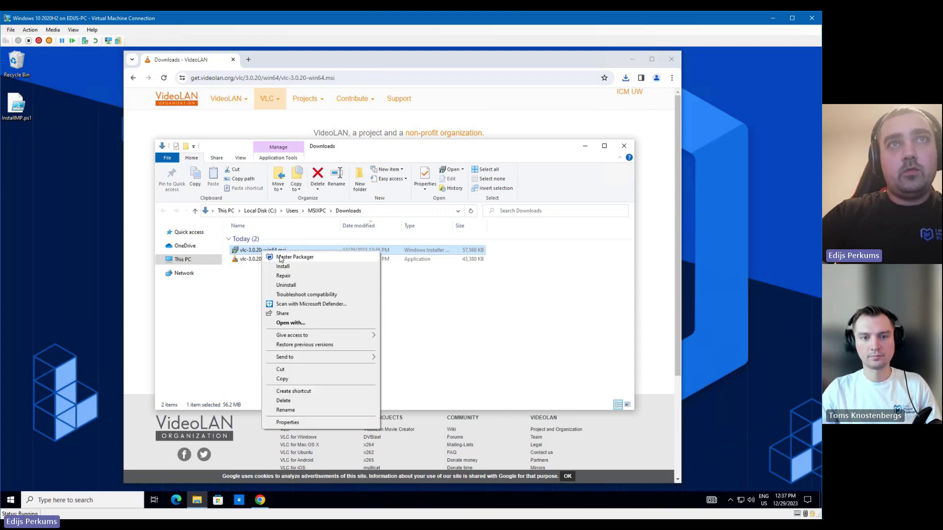
click(281, 258)
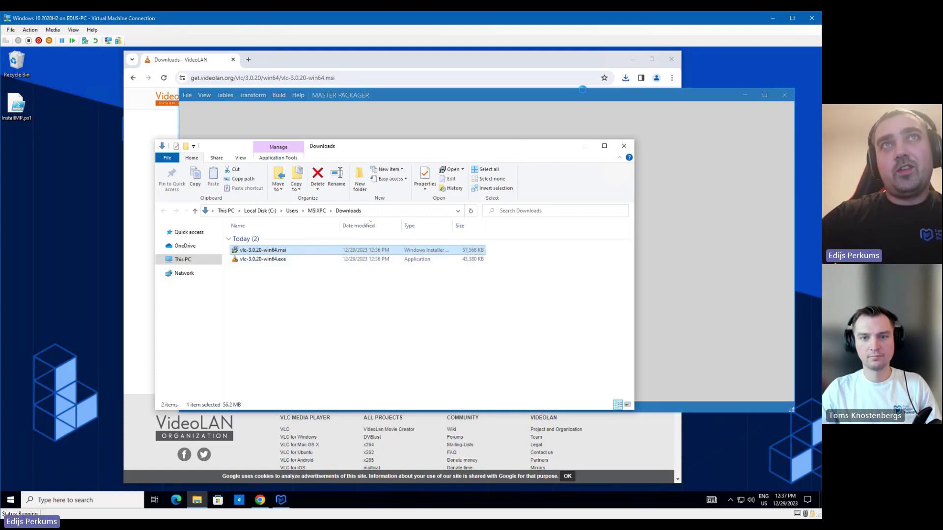
click(632, 59)
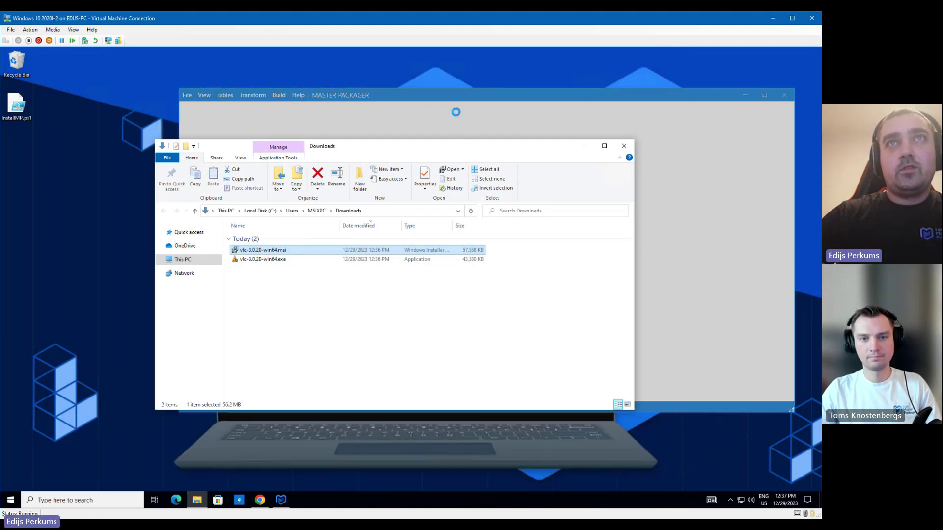
click(445, 94)
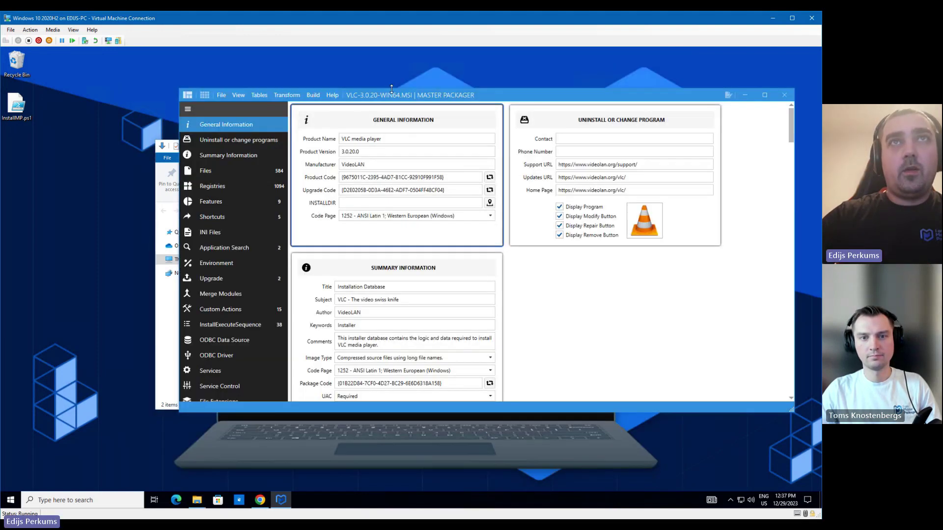
drag(392, 90, 349, 81)
Create a new transform for the VLC package and save it as vlc in the Downloads folder
click(239, 87)
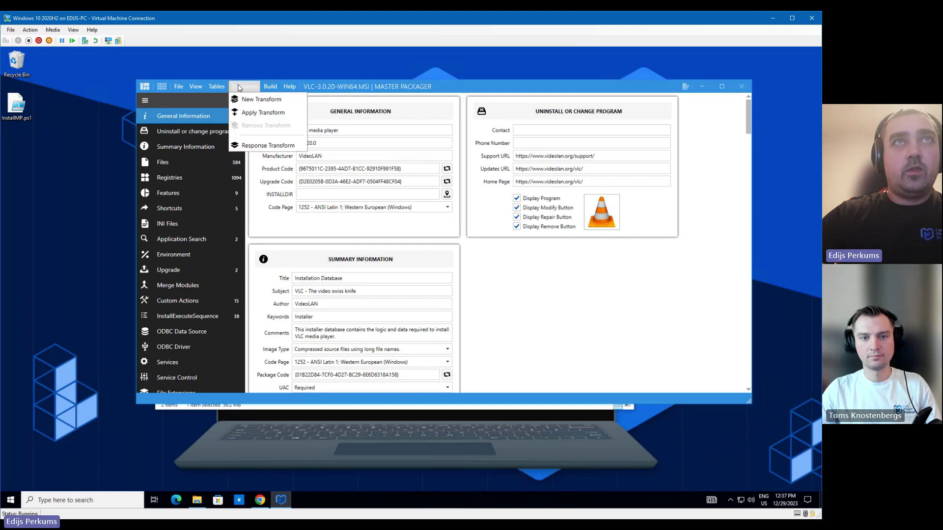
click(256, 99)
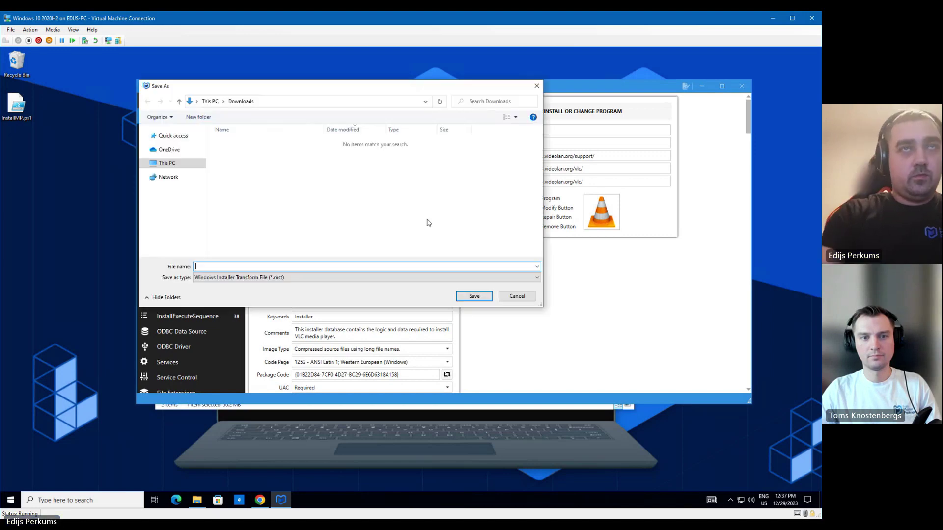
text(vlc)
click(421, 265)
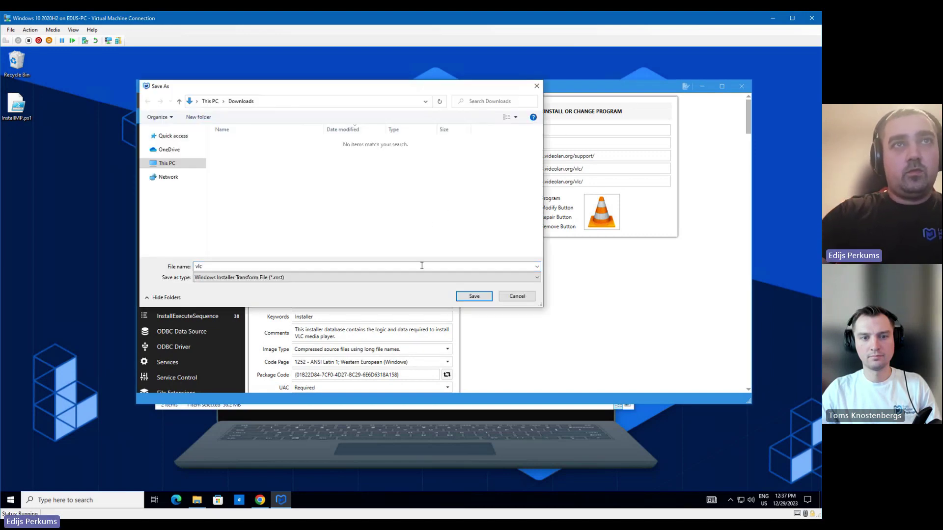
key(Return)
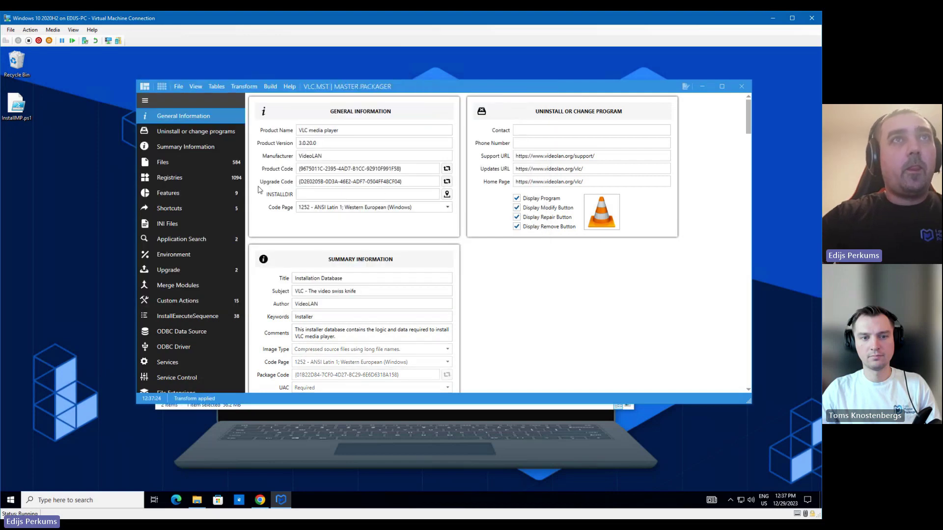
Remove the VLC media player desktop shortcut and the Release Notes shortcut from the package
click(210, 207)
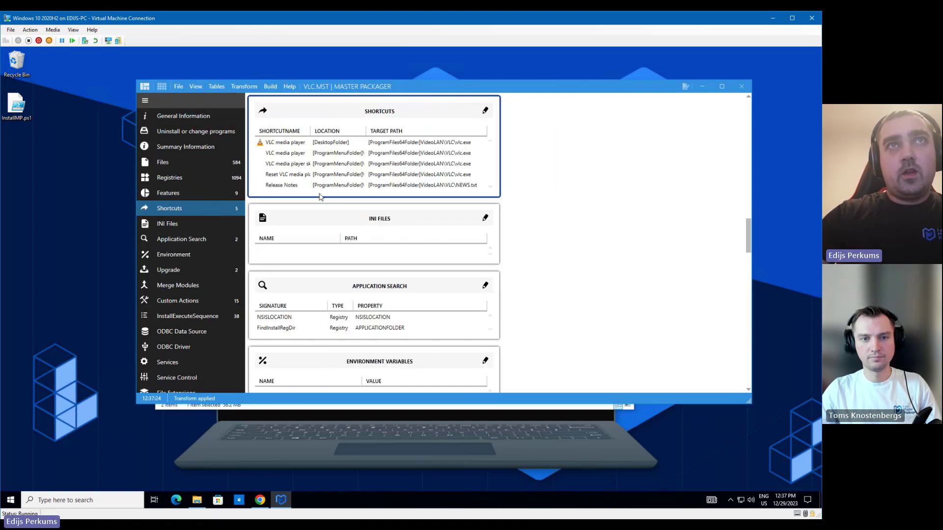
right_click(295, 144)
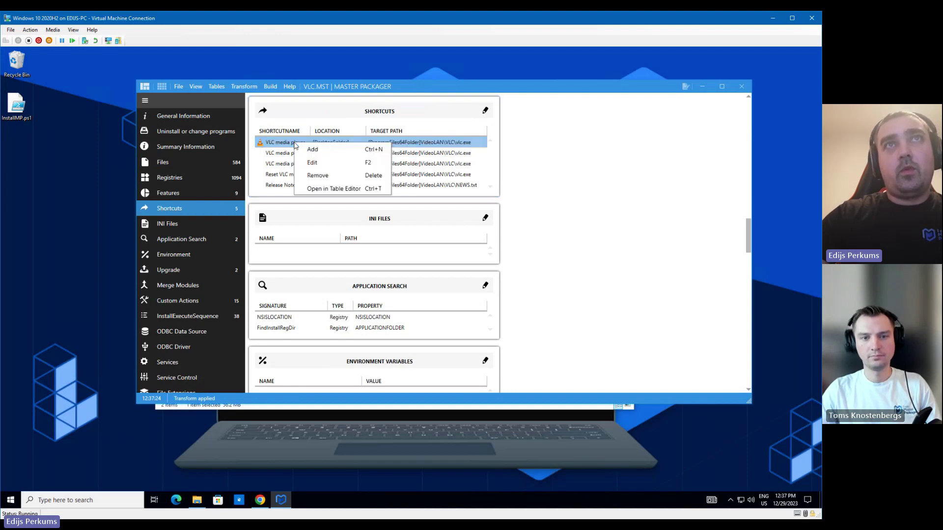
click(318, 178)
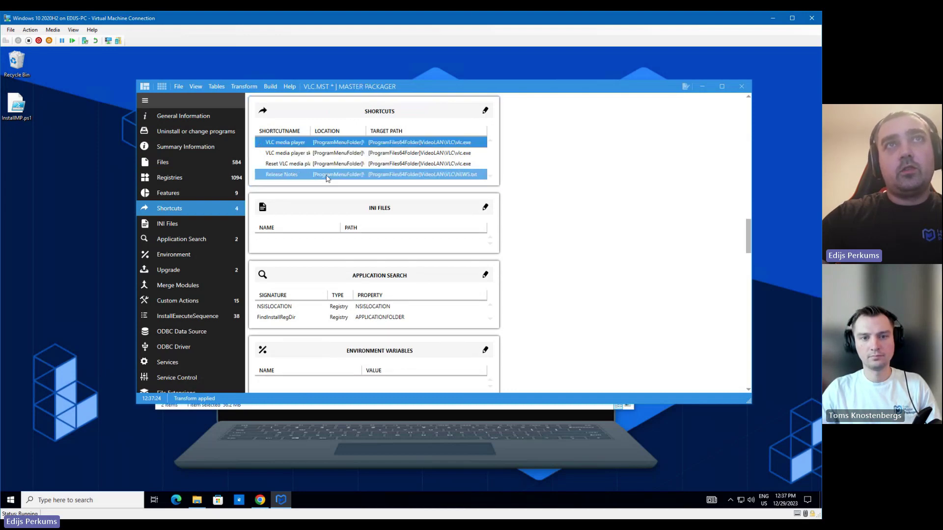
right_click(280, 175)
click(316, 210)
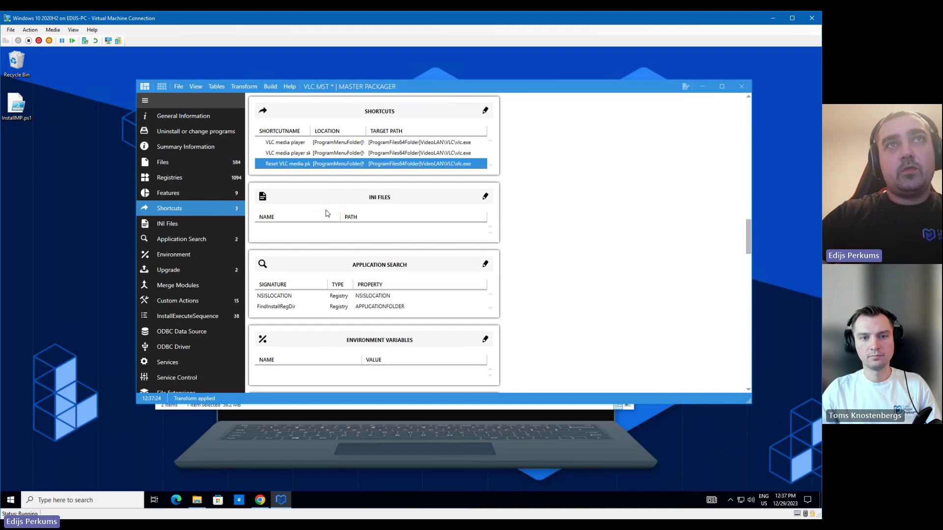
Check the removed rows of the Shortcut table in the table editor, and save and close the transform
click(162, 86)
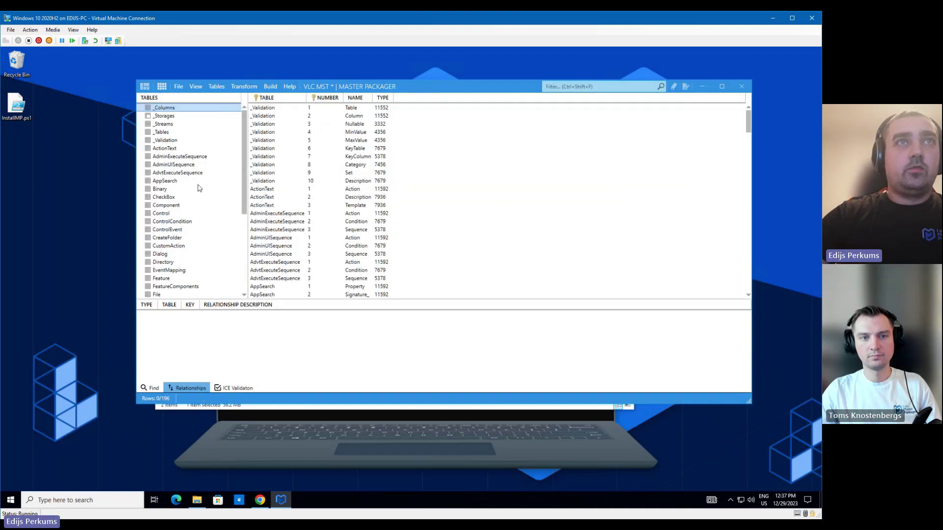
scroll(199, 188, down, 4)
scroll(191, 227, down, 2)
click(167, 254)
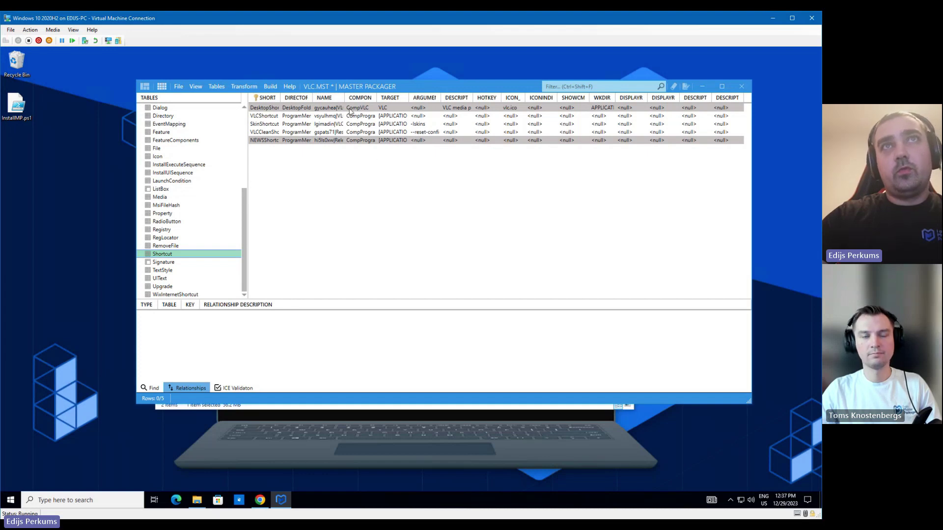
key(ctrl+s)
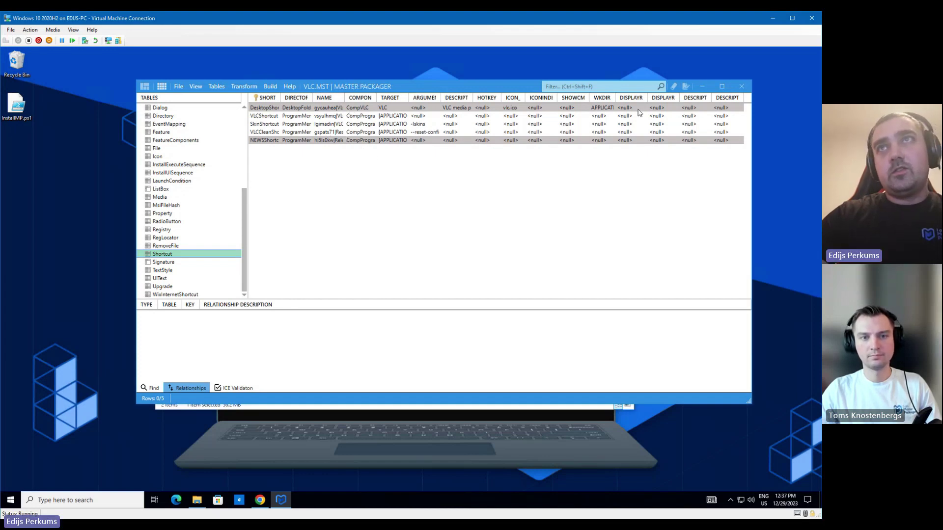
click(742, 87)
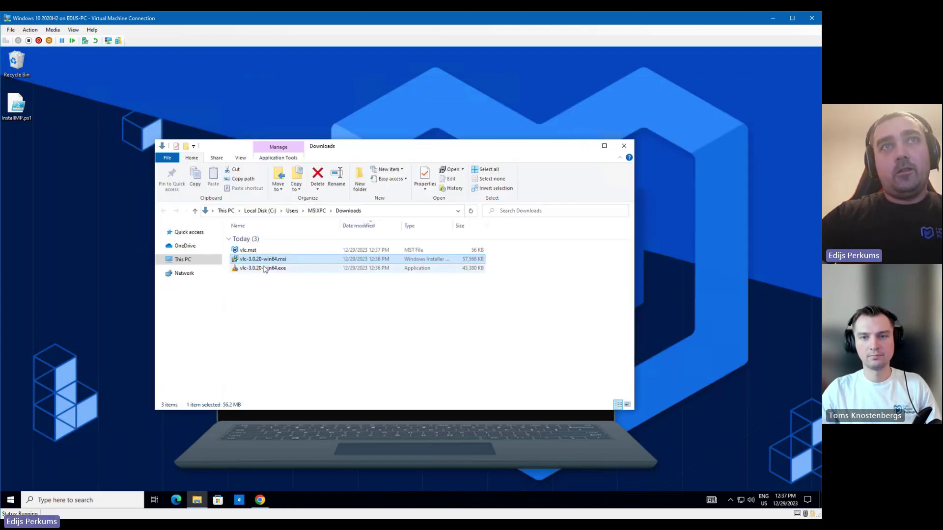
Reopen vlc.mst on its own and examine the highlighted changes in the CustomAction and File tables before closing it
click(247, 251)
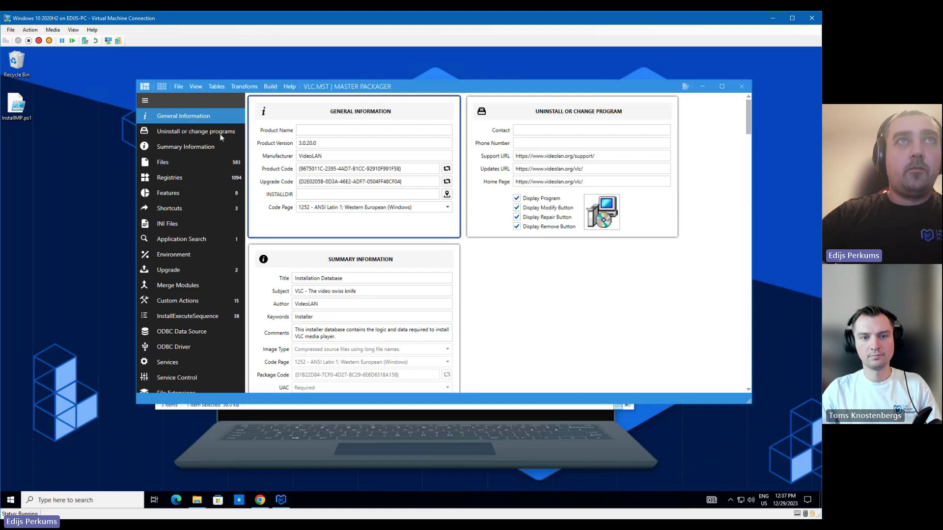
click(162, 86)
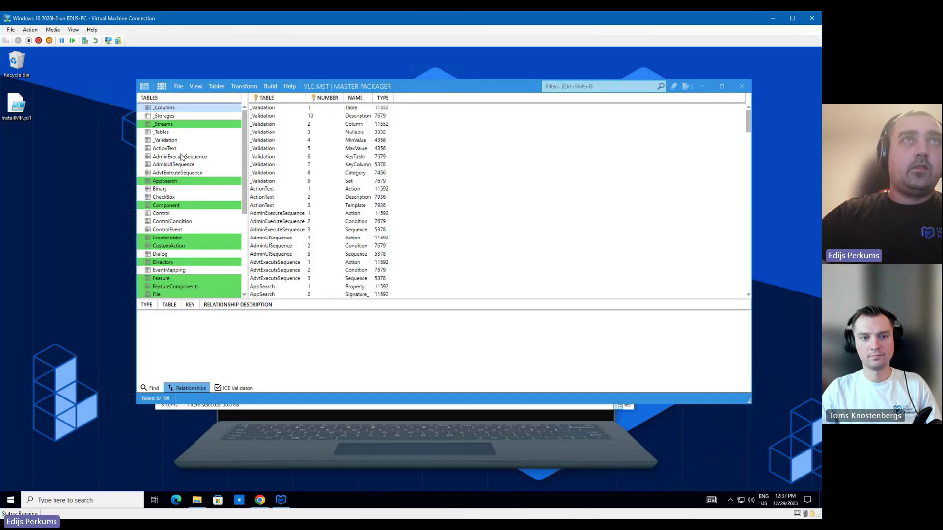
scroll(181, 162, down, 3)
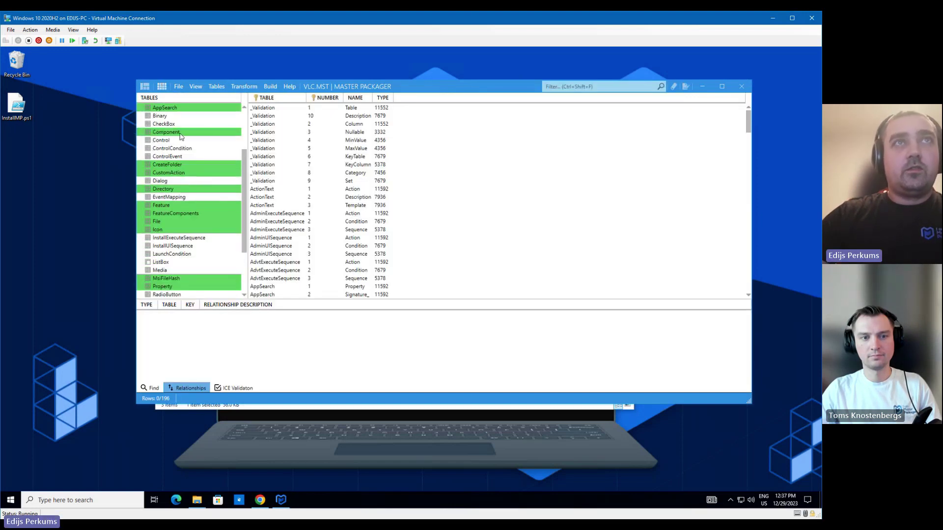
click(182, 173)
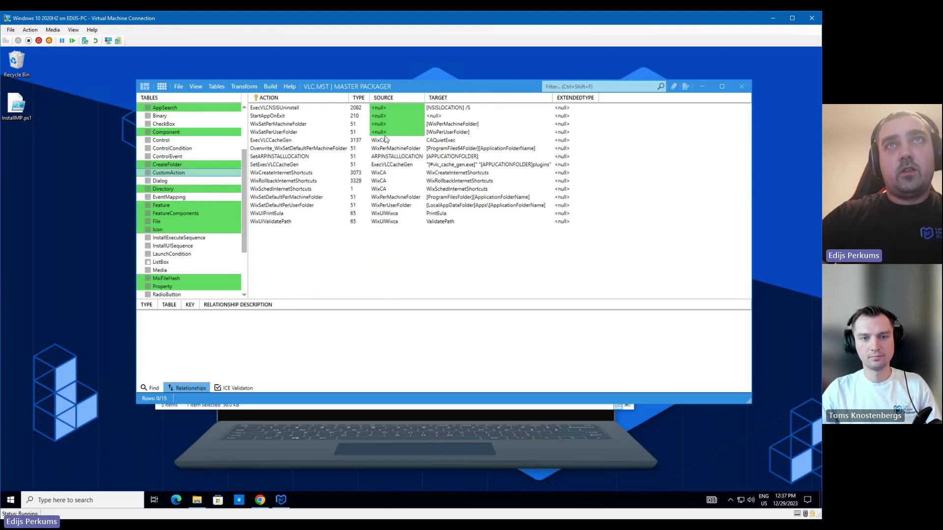
click(162, 222)
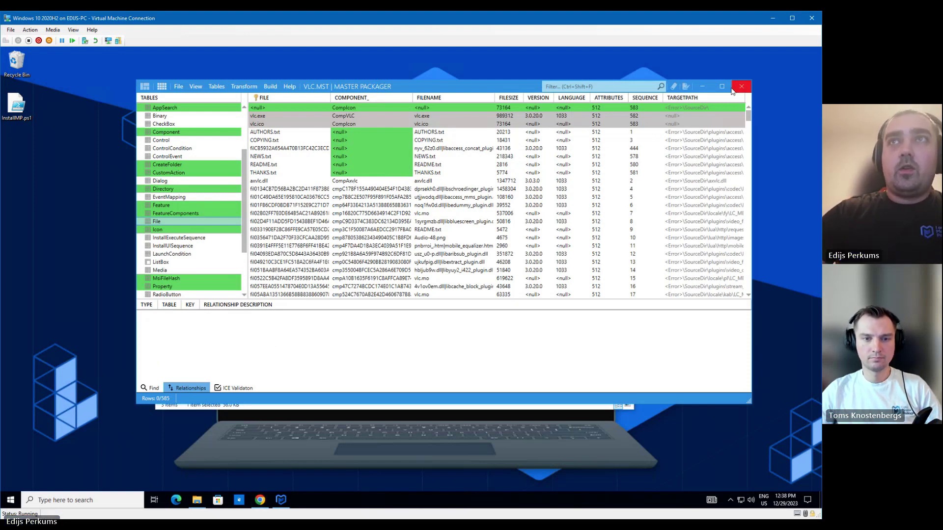
click(741, 87)
Switch to Chrome, search Google for "fixing vlc msi" and open the article "Fixing VLC's MSI Package"
click(260, 499)
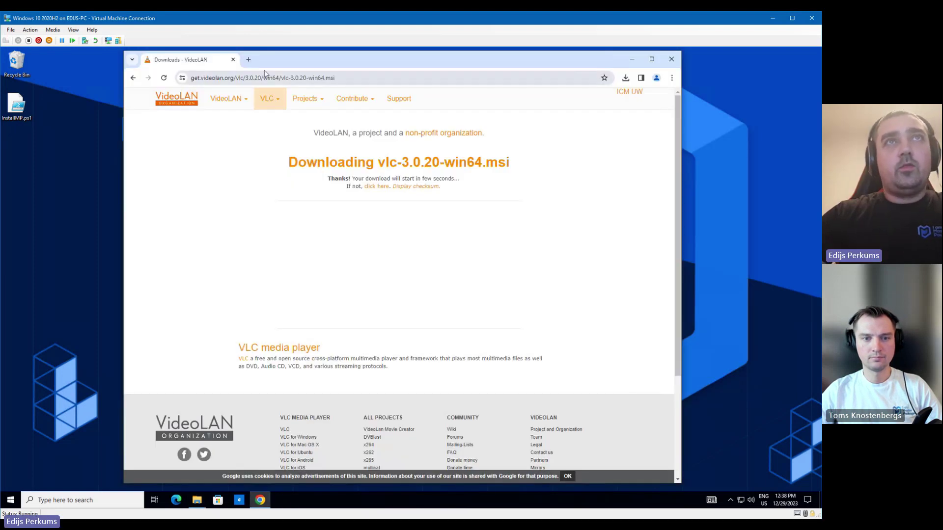
click(133, 77)
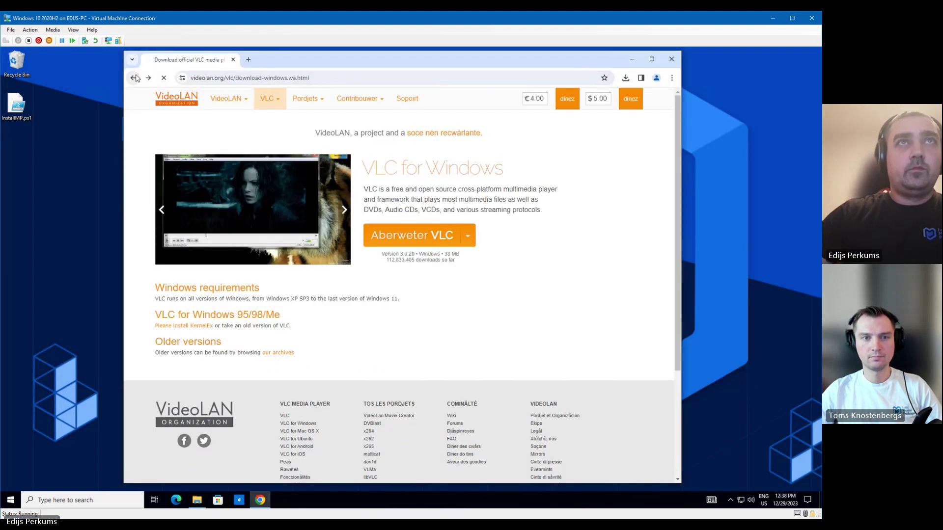
click(134, 77)
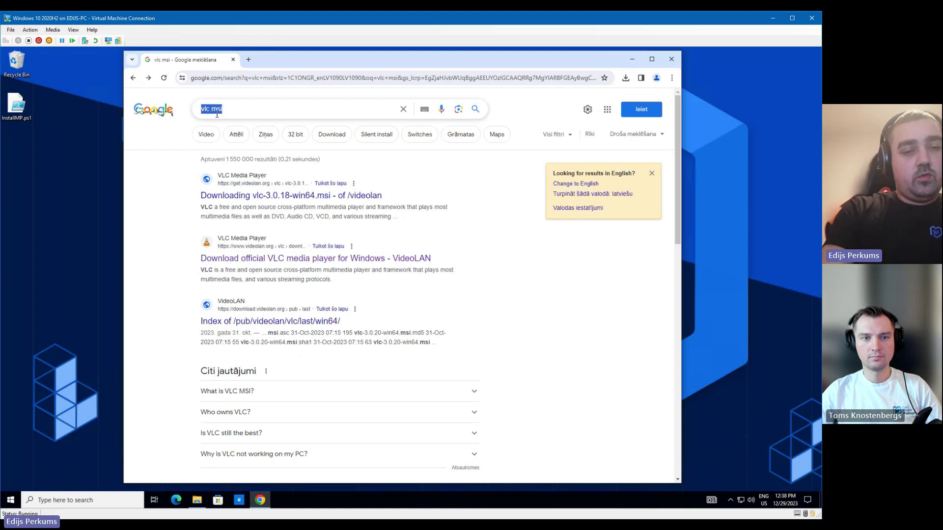
text(fixing vlc msi)
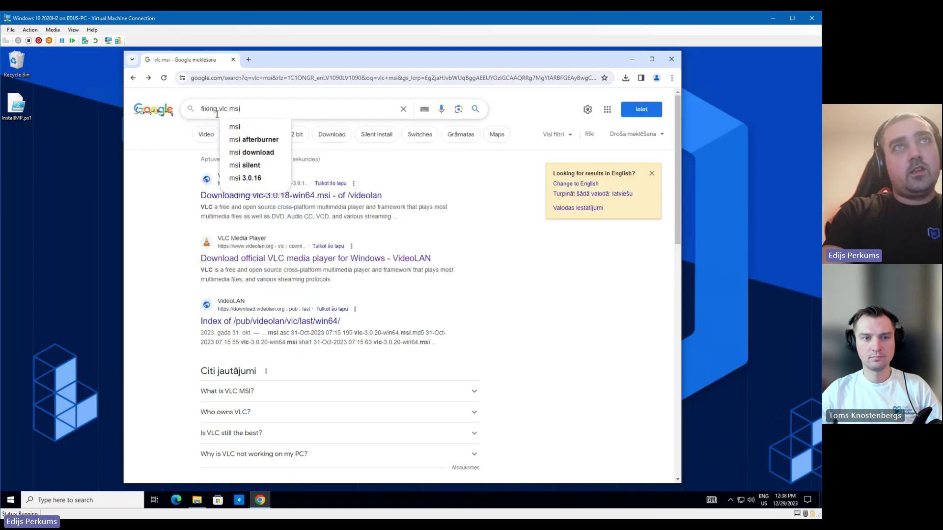
key(Return)
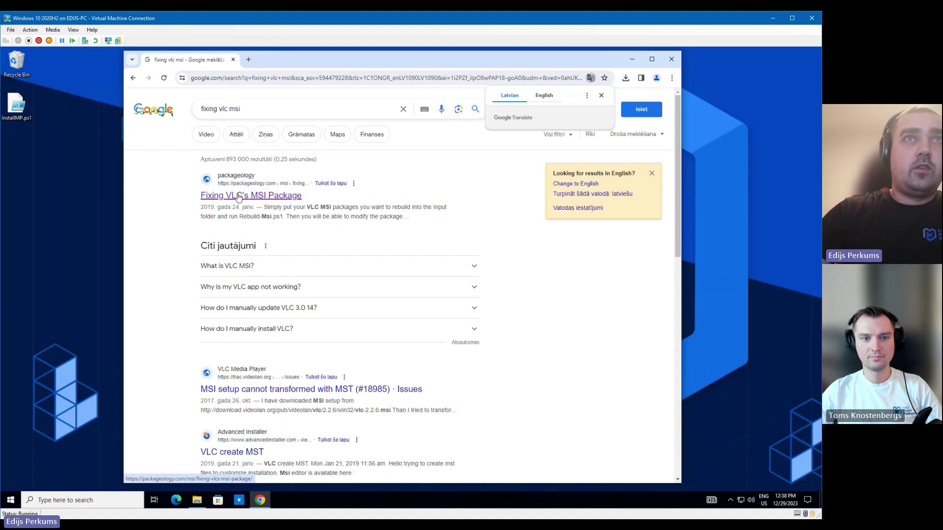
click(234, 196)
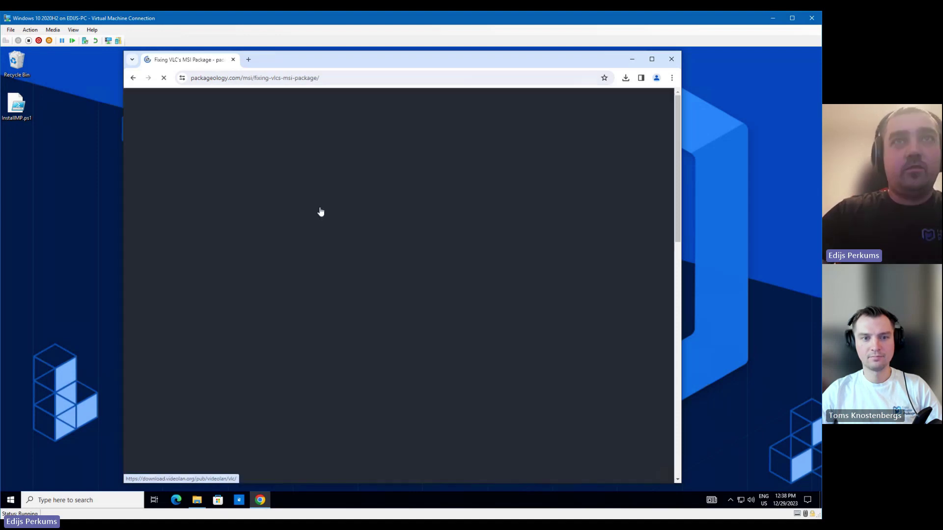
Download VLC MSI Patcher v1.0 from the article and show the zip file in its folder
scroll(344, 231, down, 2)
scroll(309, 379, down, 2)
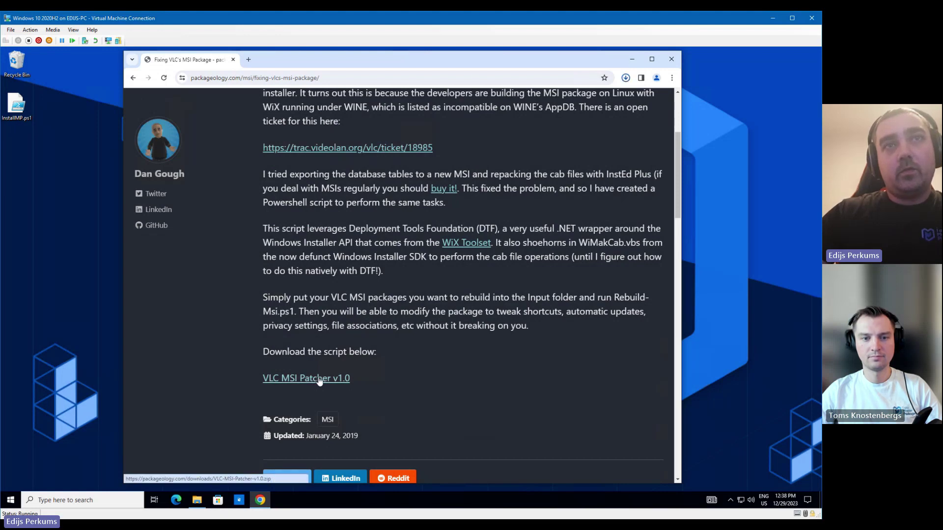
click(316, 379)
click(626, 79)
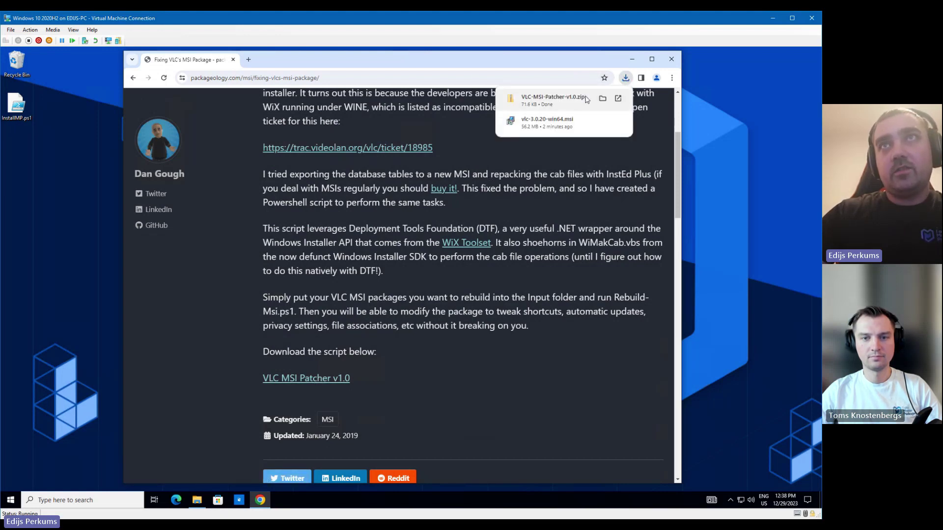
click(603, 98)
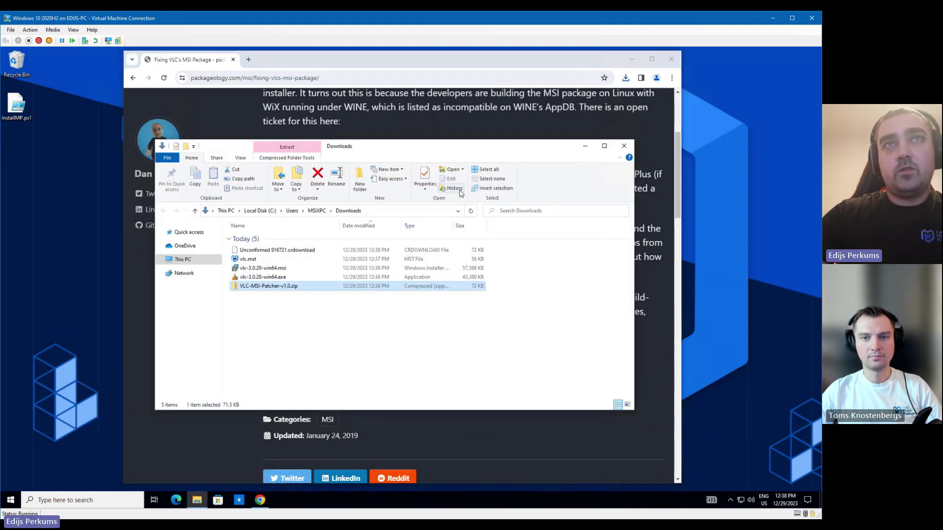
Copy the VLC MSI Patcher v1.0 folder from the zip into the vlc folder on Local Disk (C:)
double_click(276, 289)
click(274, 240)
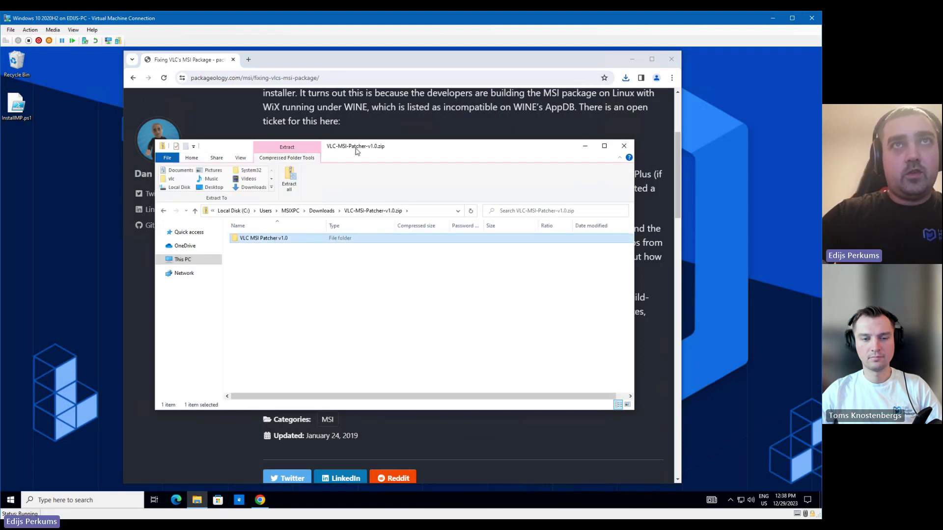
key(super+e)
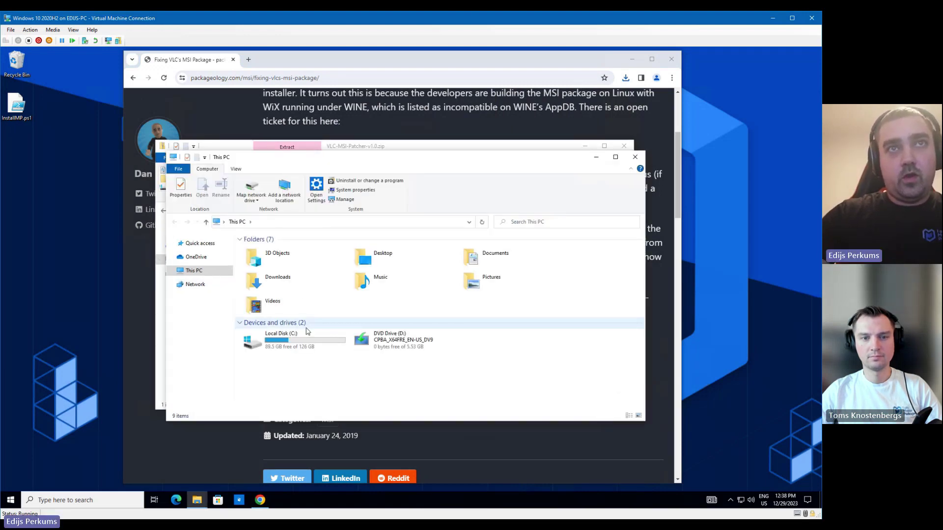
double_click(305, 331)
key(ctrl+shift+n)
text(vlc)
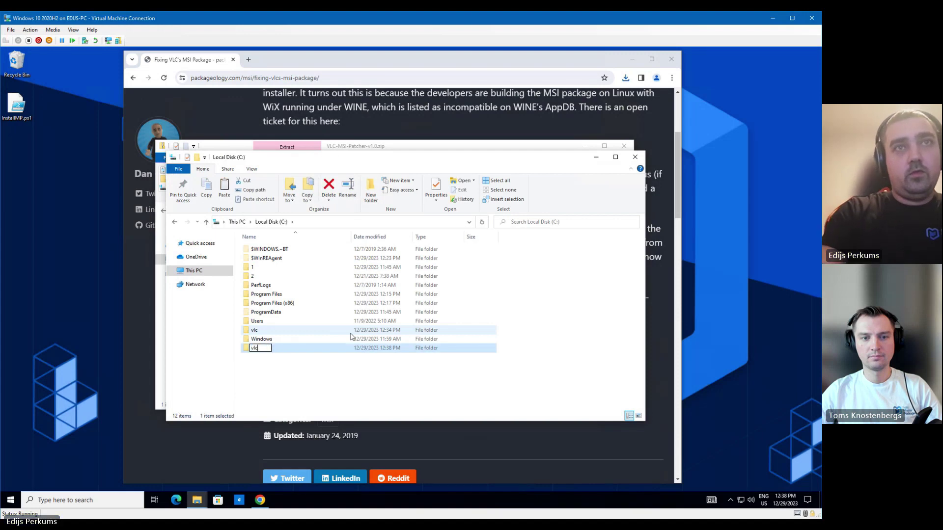
key(Return)
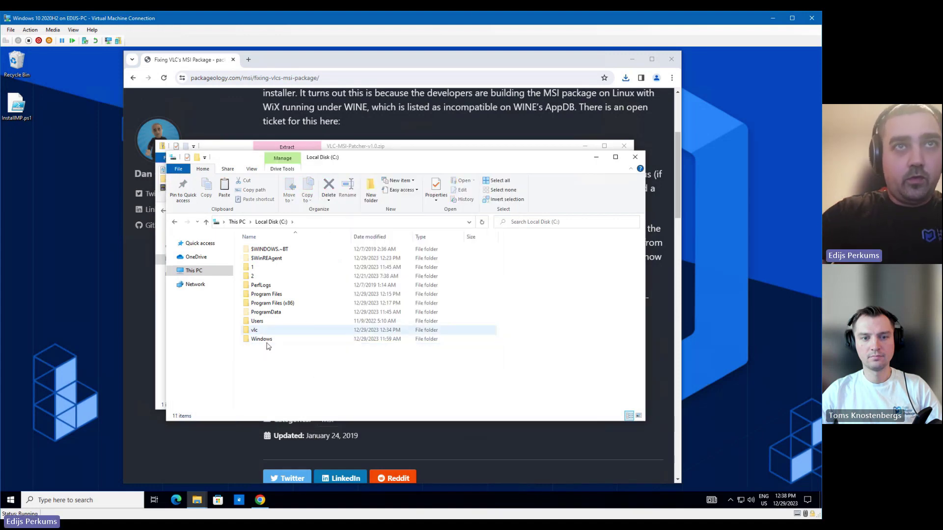
double_click(266, 347)
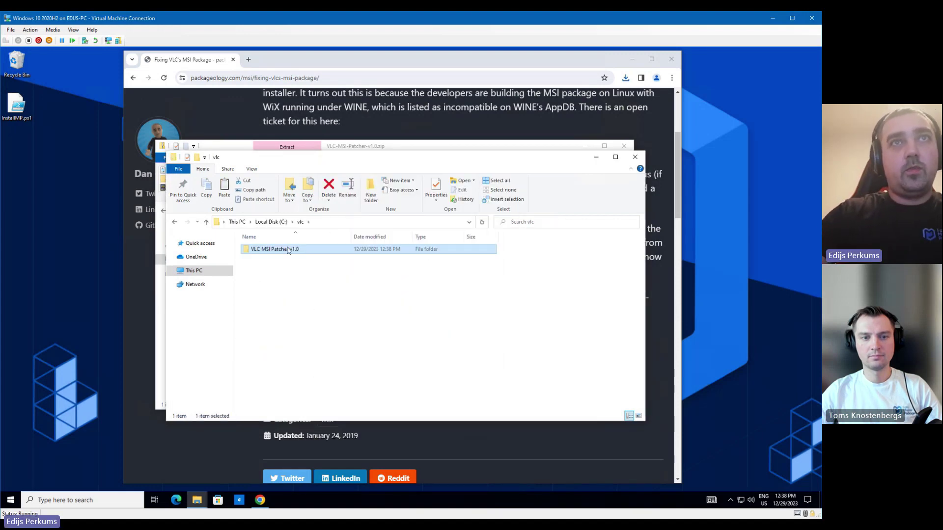
Move vlc-3.0.20-win64.msi from the Downloads folder into the patcher's Input folder
double_click(273, 249)
drag(261, 157, 355, 156)
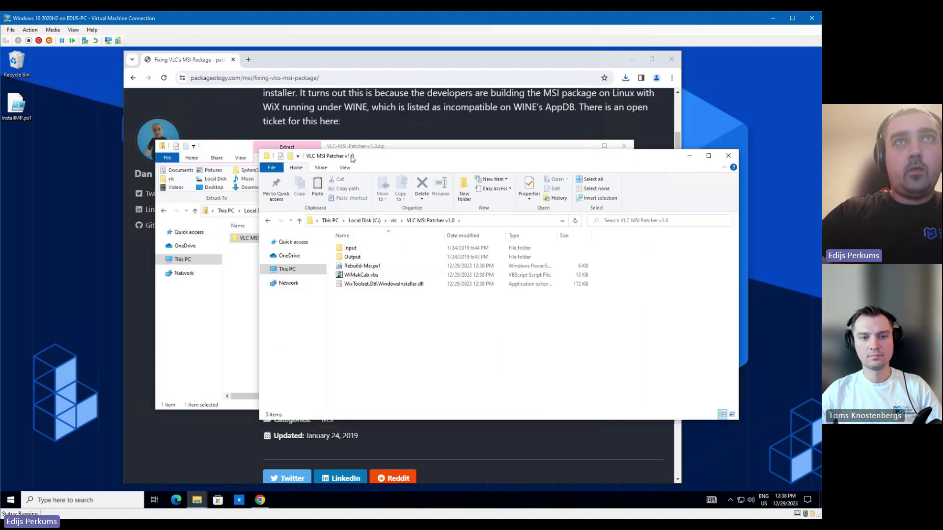
drag(224, 147, 110, 140)
click(227, 205)
click(591, 305)
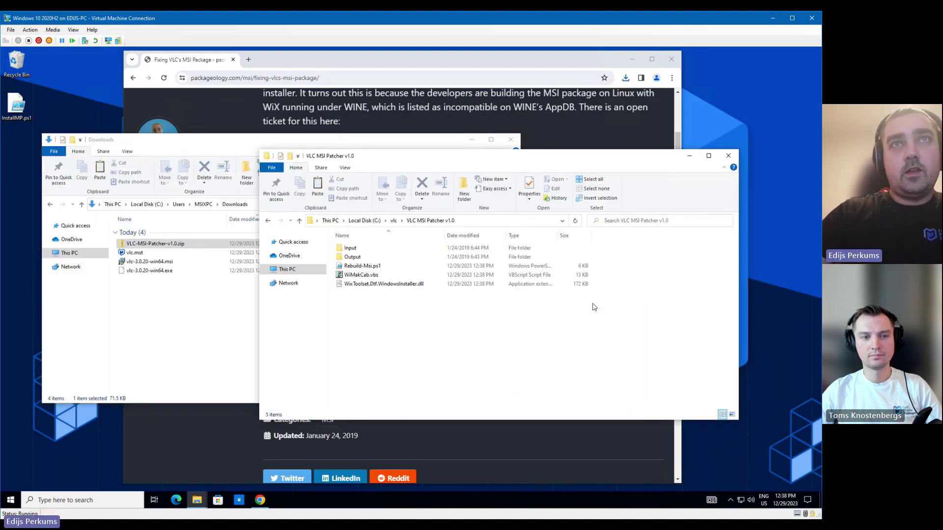
double_click(358, 248)
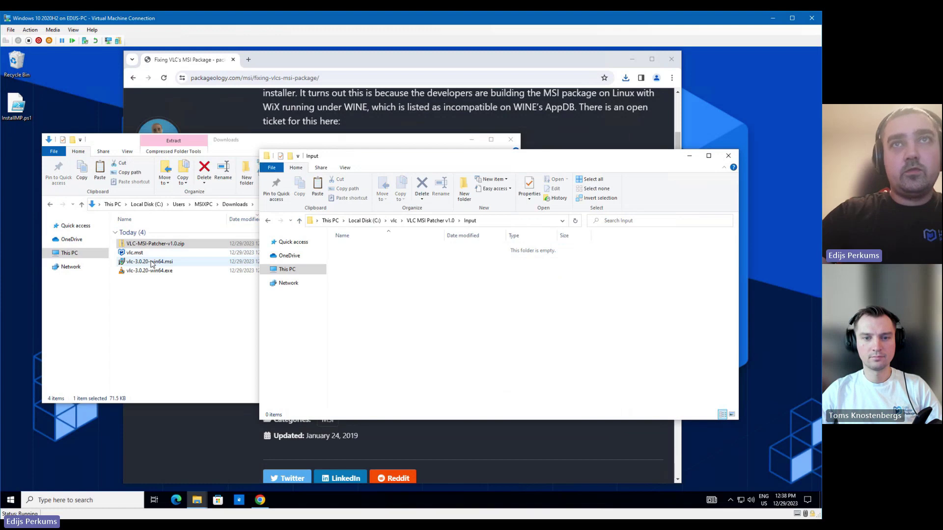
drag(151, 264, 440, 267)
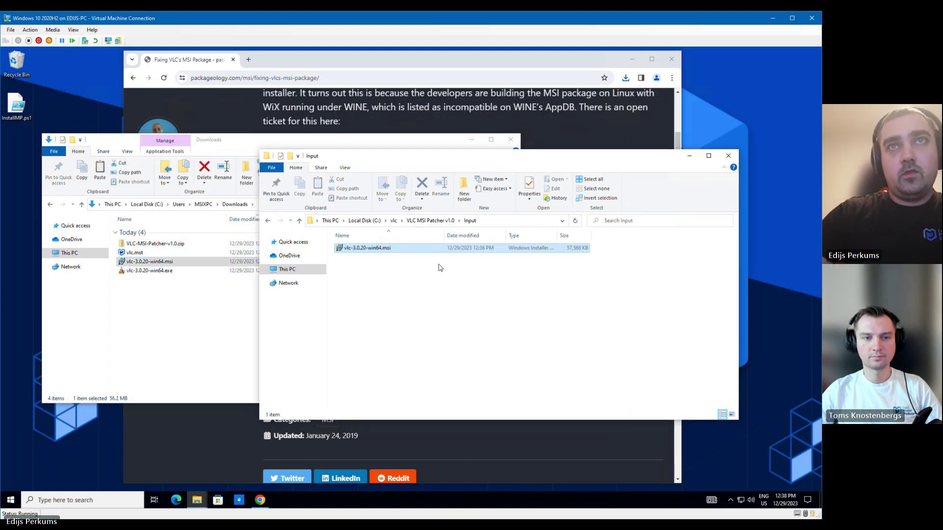
Open Rebuild-Msi.ps1 from the VLC MSI Patcher v1.0 folder in PowerShell ISE and try to run it
click(430, 221)
click(363, 265)
right_click(366, 266)
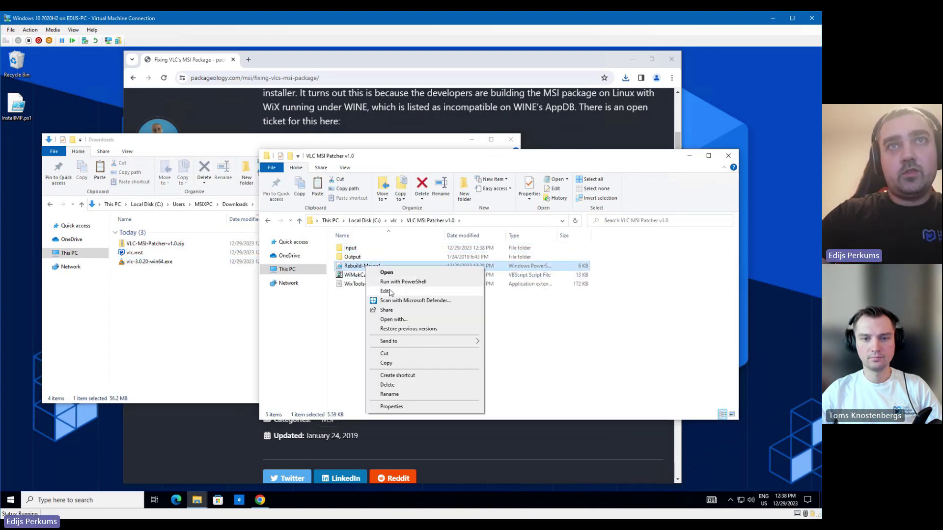
click(385, 291)
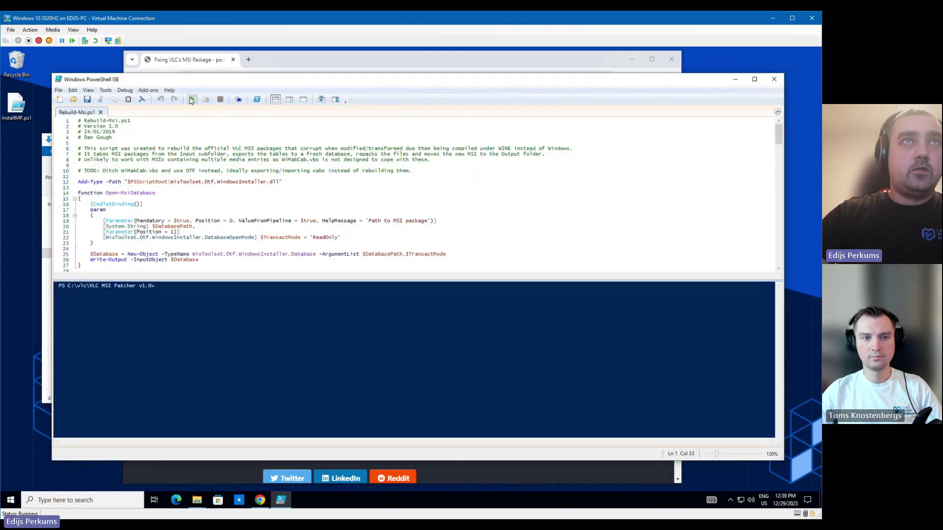
click(192, 100)
click(419, 281)
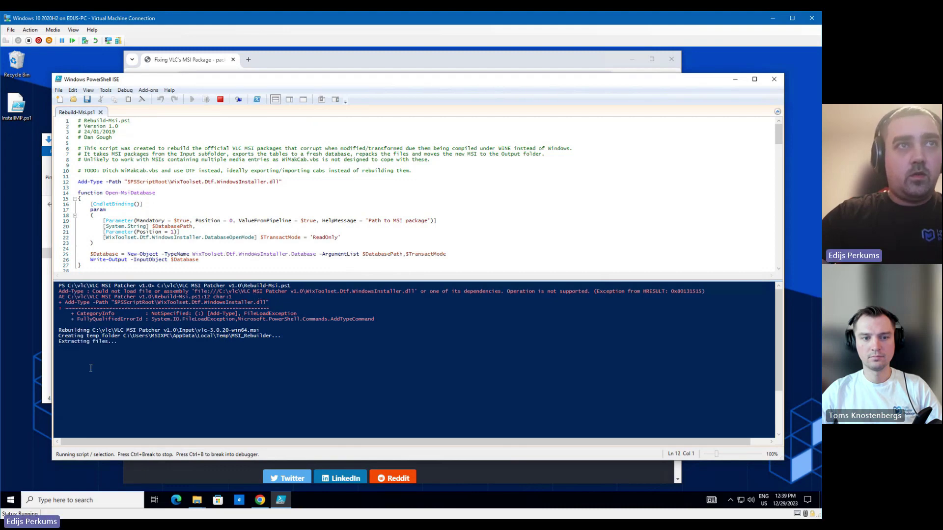
Unblock WixToolset.Dtf.WindowsInstaller.dll in its file properties and close the script editor
click(197, 499)
click(241, 464)
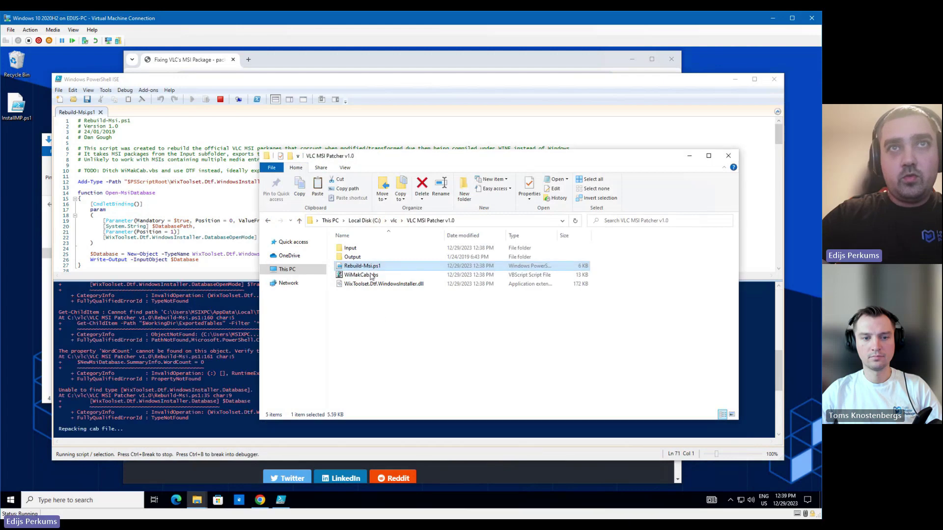
right_click(379, 284)
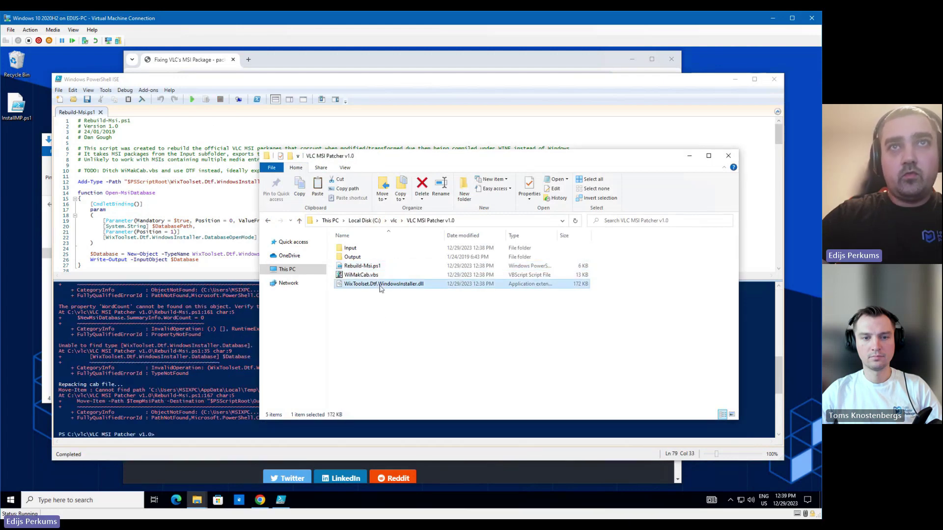
click(415, 399)
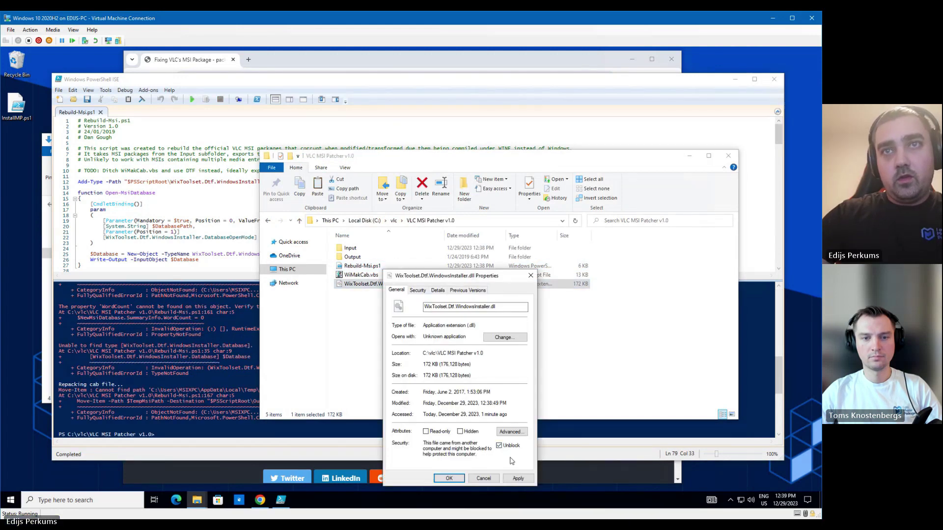
click(518, 478)
click(448, 478)
click(775, 79)
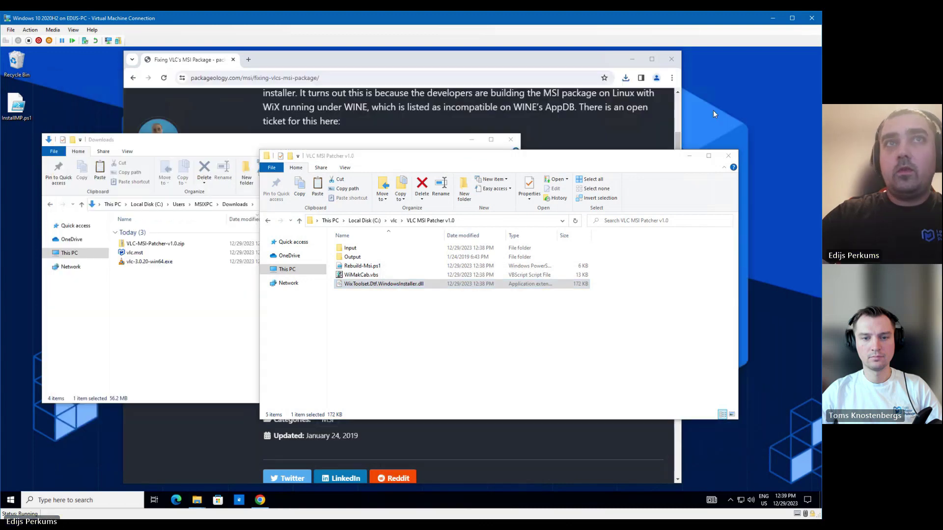
Unblock the Rebuild-Msi.ps1 script in its file properties
click(355, 266)
right_click(355, 269)
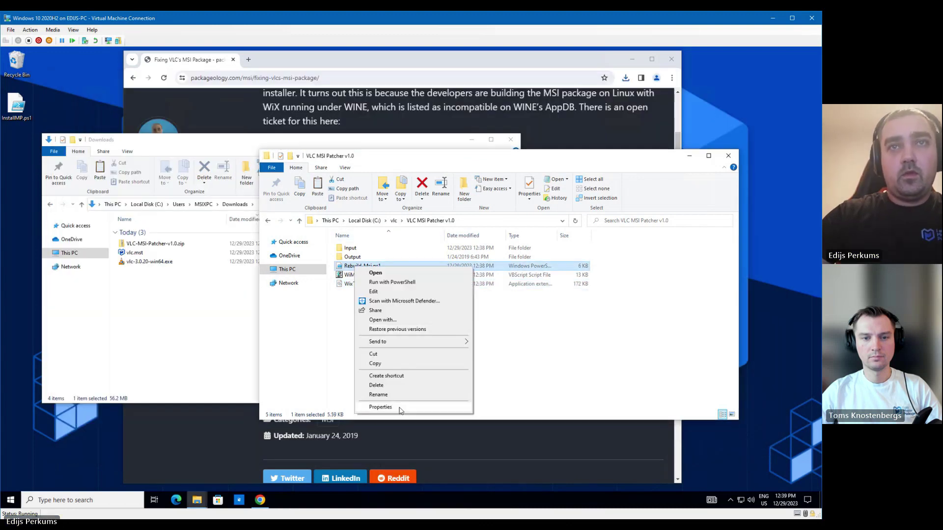
click(442, 410)
click(492, 475)
click(423, 476)
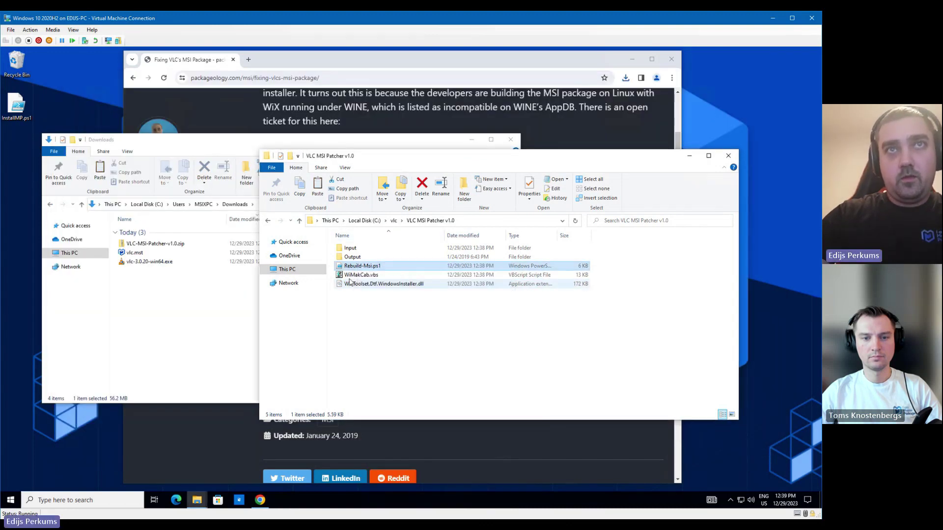
Reopen Rebuild-Msi.ps1 in PowerShell ISE, run it to rebuild the VLC package, and close the browser
right_click(352, 265)
click(372, 287)
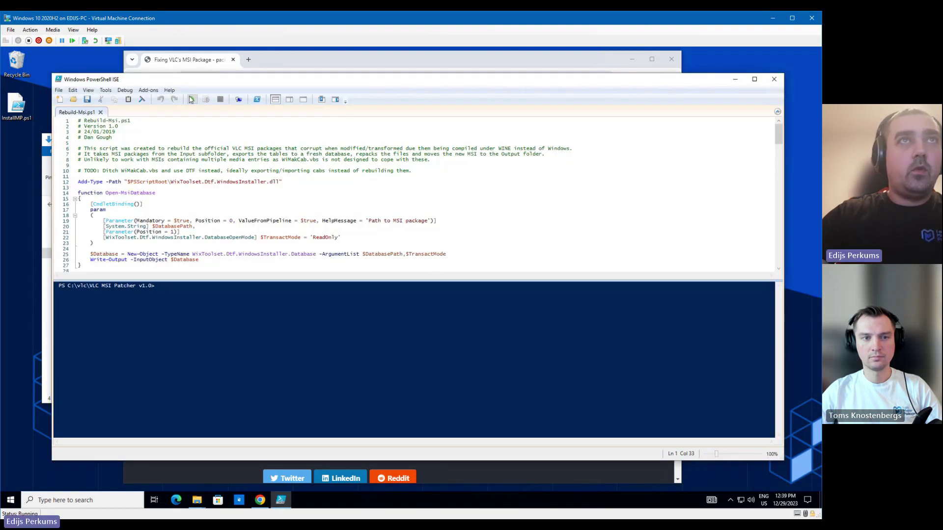
click(192, 100)
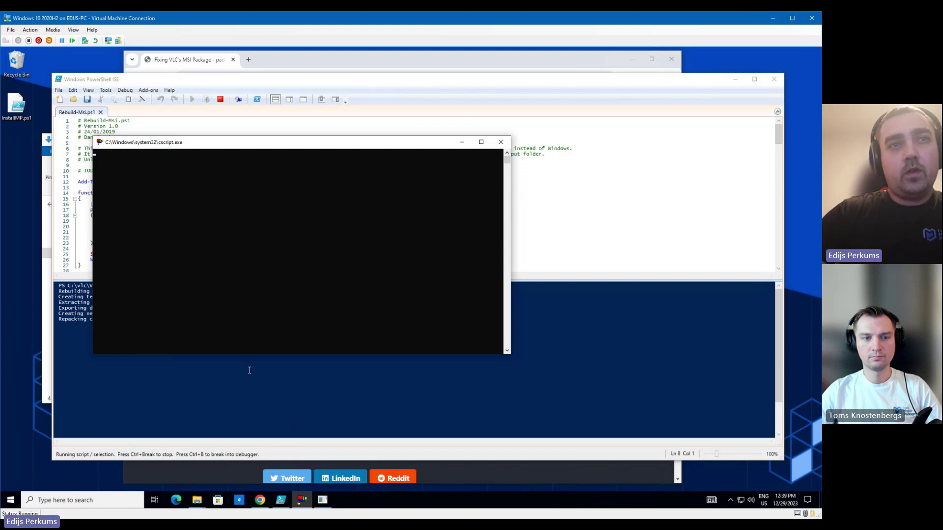
click(338, 65)
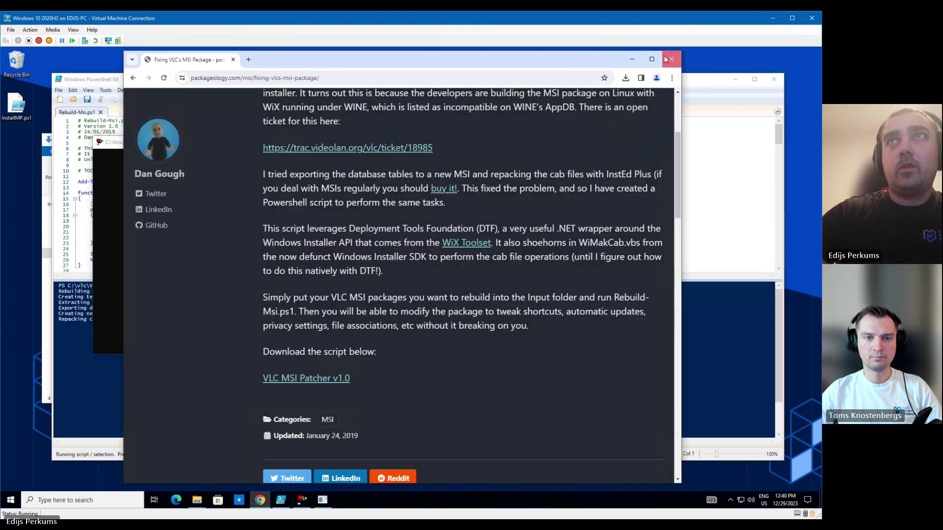
click(670, 60)
Browse in File Explorer to the Input folder of VLC MSI Patcher v1.0 under C:\vlc
click(47, 388)
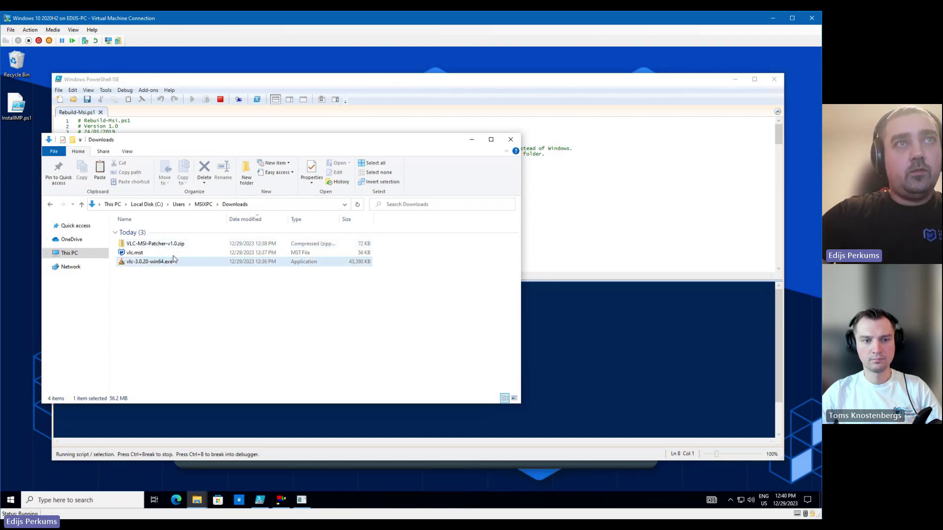
click(146, 204)
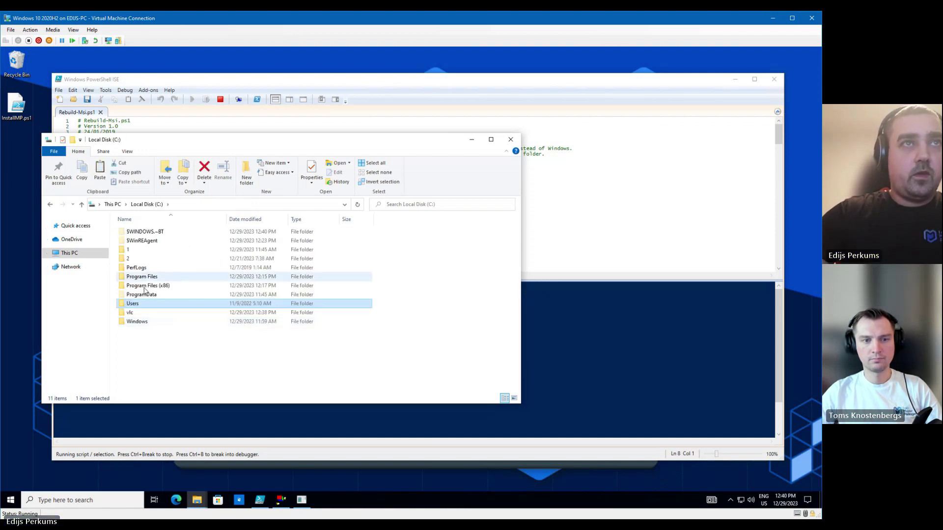
double_click(143, 312)
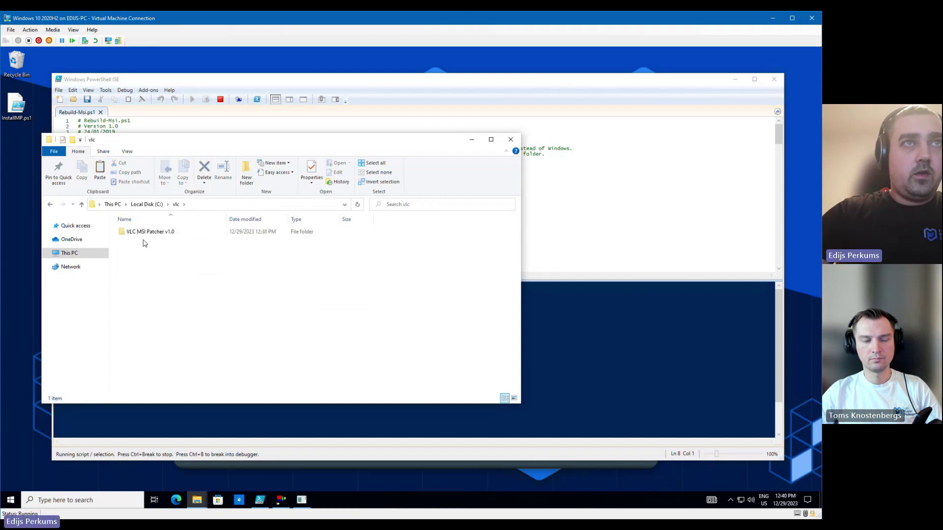
double_click(142, 231)
double_click(138, 233)
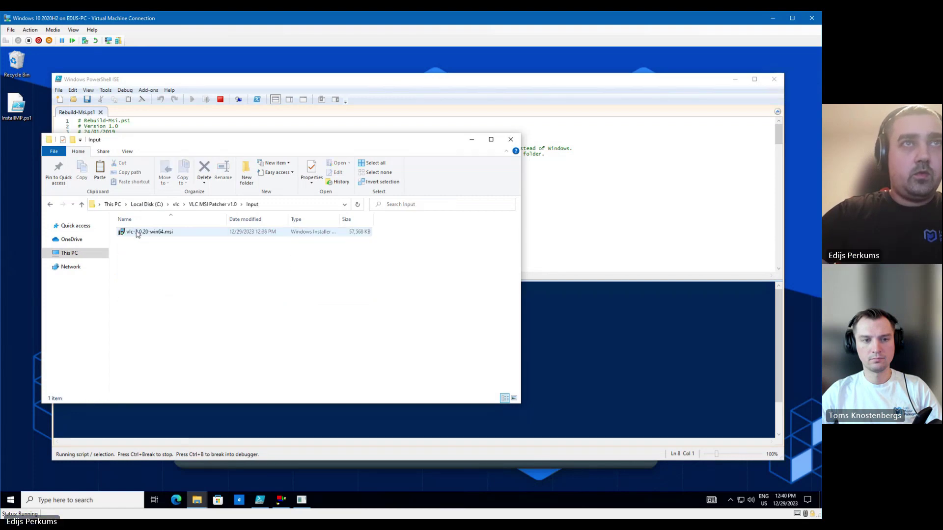
Install vlc-3.0.20-win64.msi with default options, allowing it past SmartScreen and accepting the license, and bring up VLC's first-run privacy dialog
double_click(138, 232)
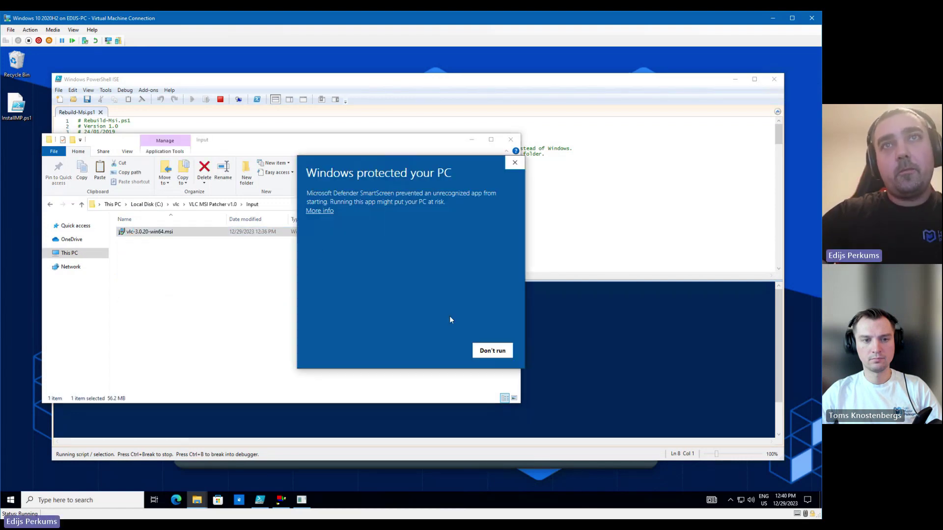
click(326, 215)
click(433, 349)
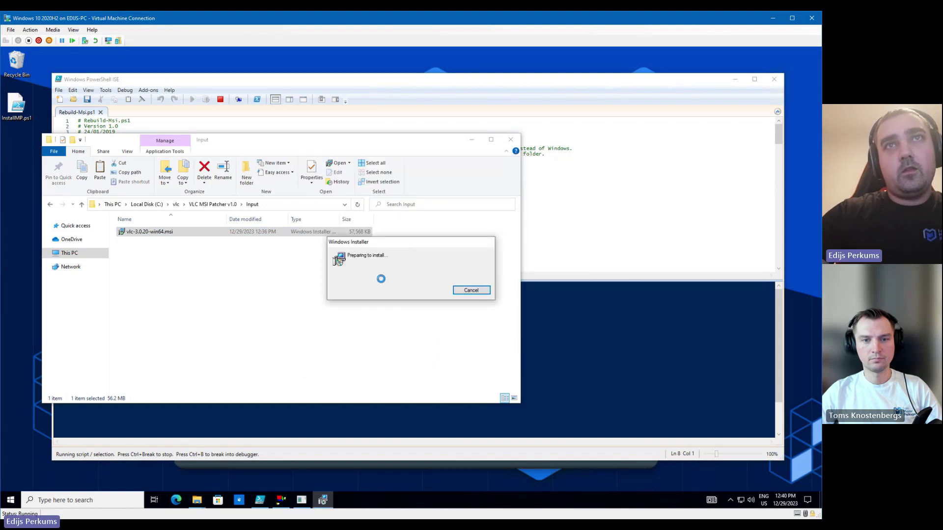
click(380, 306)
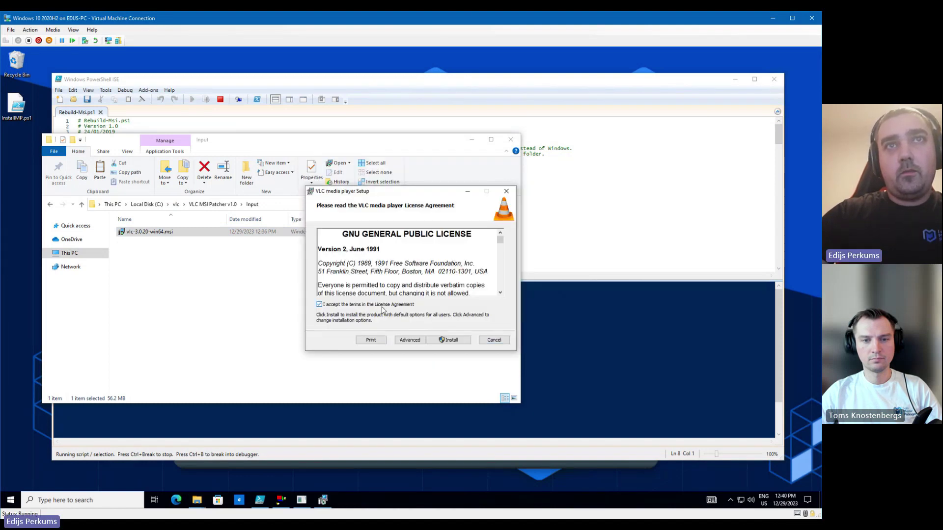
click(449, 340)
click(367, 332)
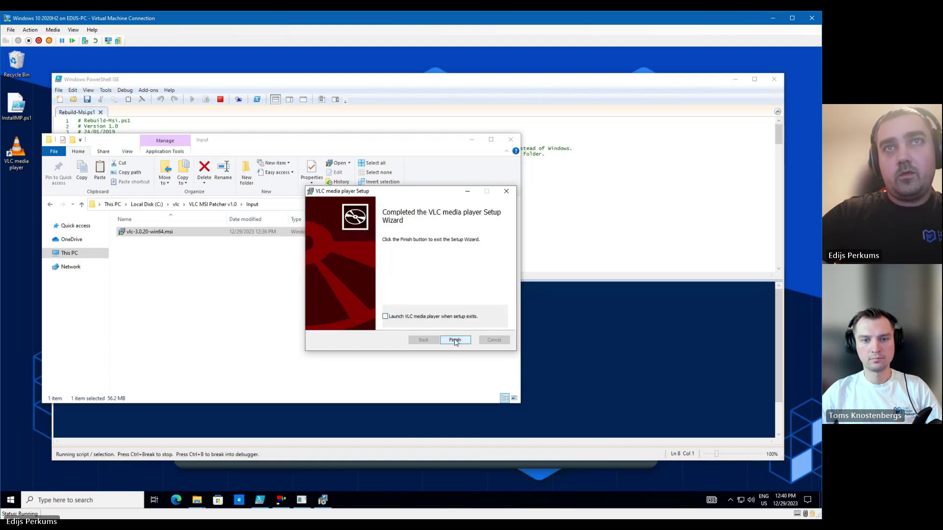
click(455, 340)
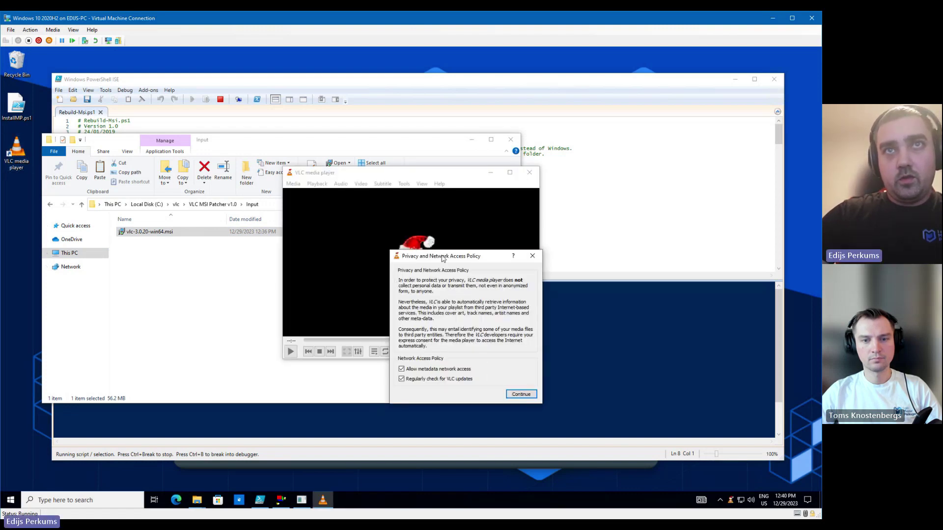
drag(442, 259, 425, 216)
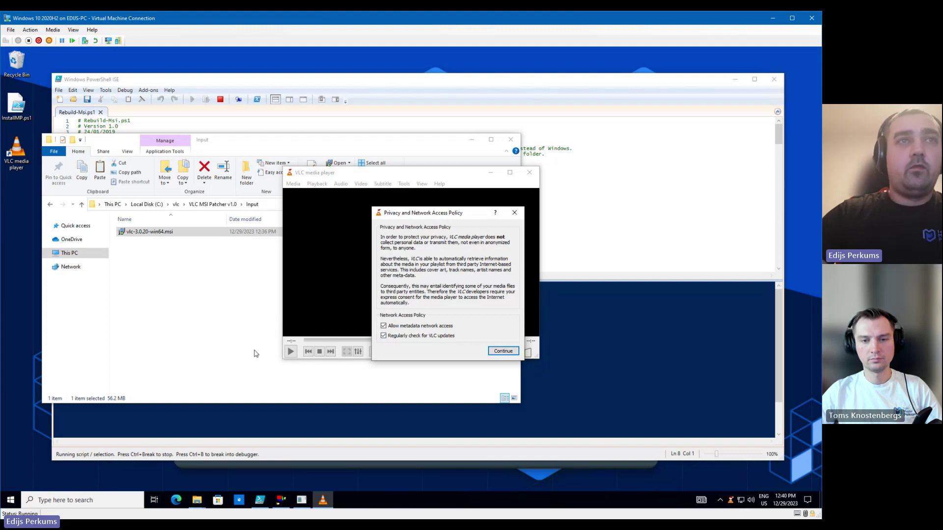
Switch to Chrome, search for "process monitor" and download Process Monitor from the Microsoft Learn Sysinternals page
click(11, 500)
text(chrome)
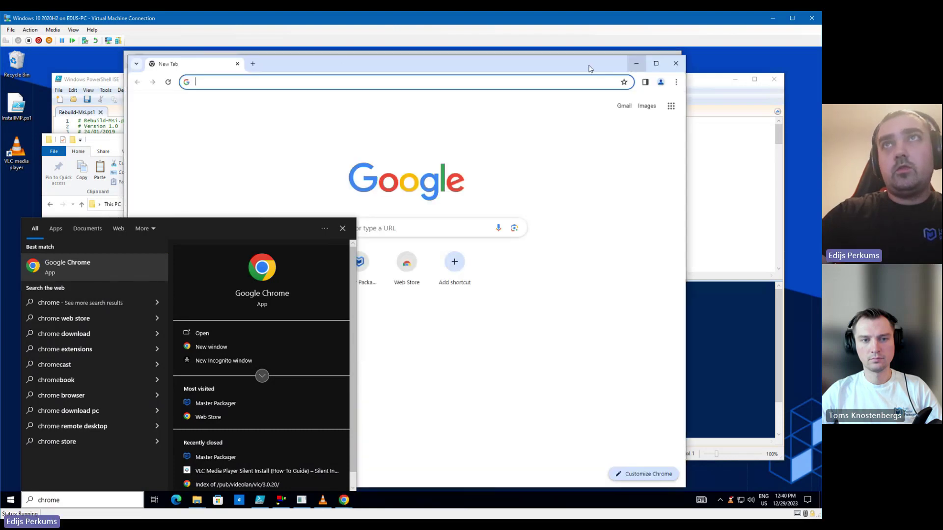
click(362, 77)
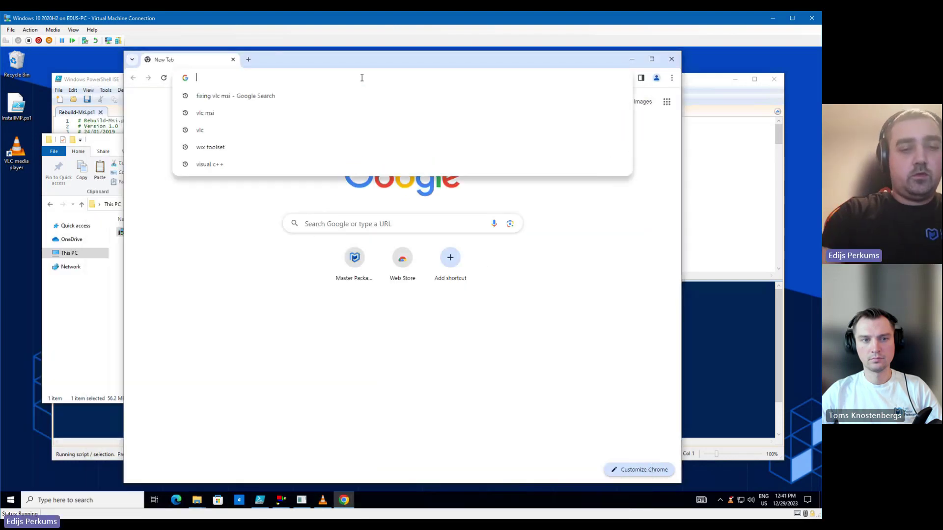
text(process mon)
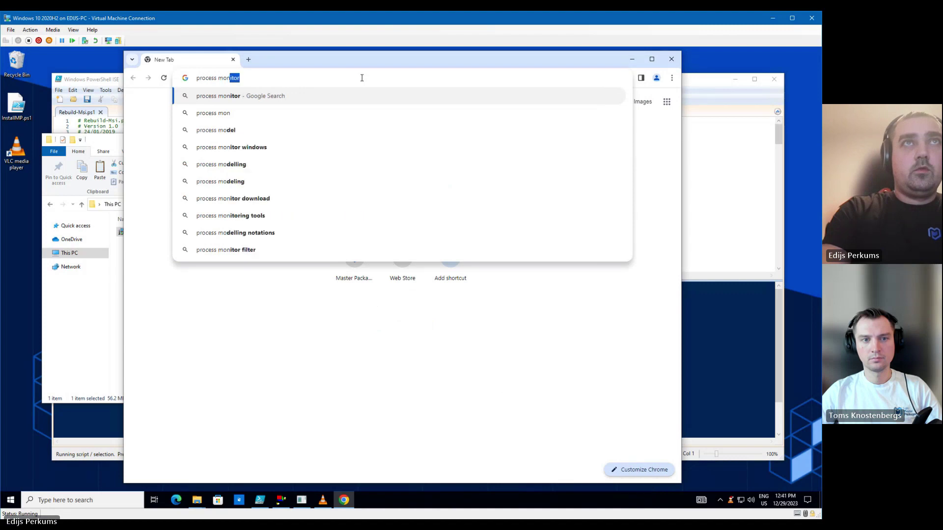
text(itor)
key(Return)
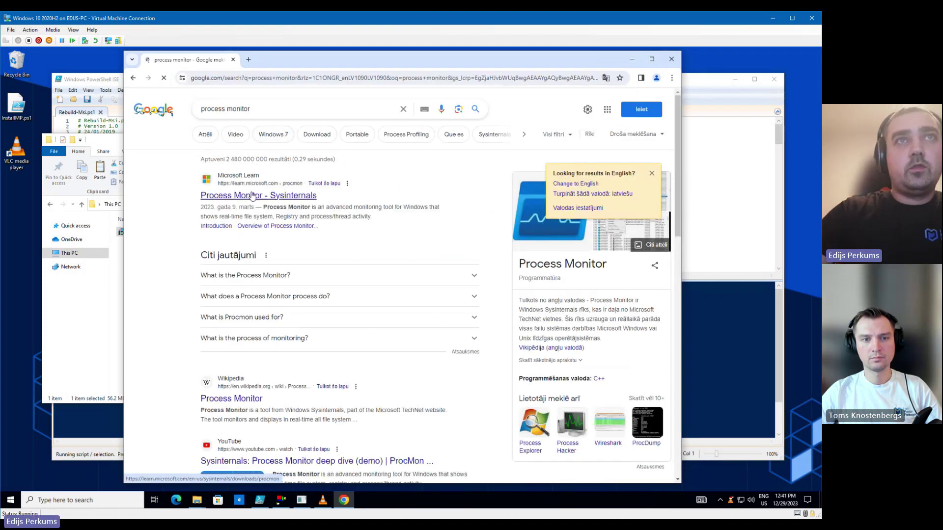
click(252, 196)
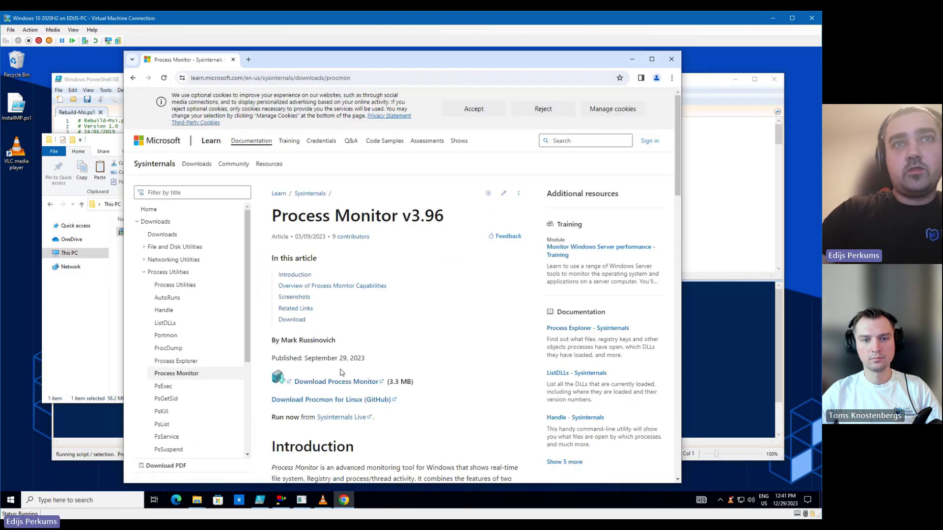
click(338, 382)
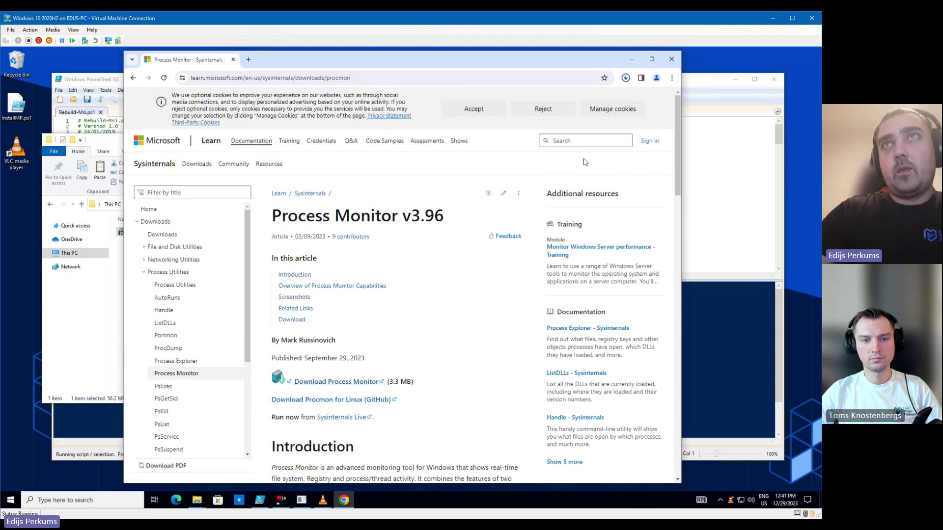
Extract the downloaded ProcessMonitor archive in Downloads and launch Procmon64.exe, accepting its license agreement and the elevation request
click(603, 100)
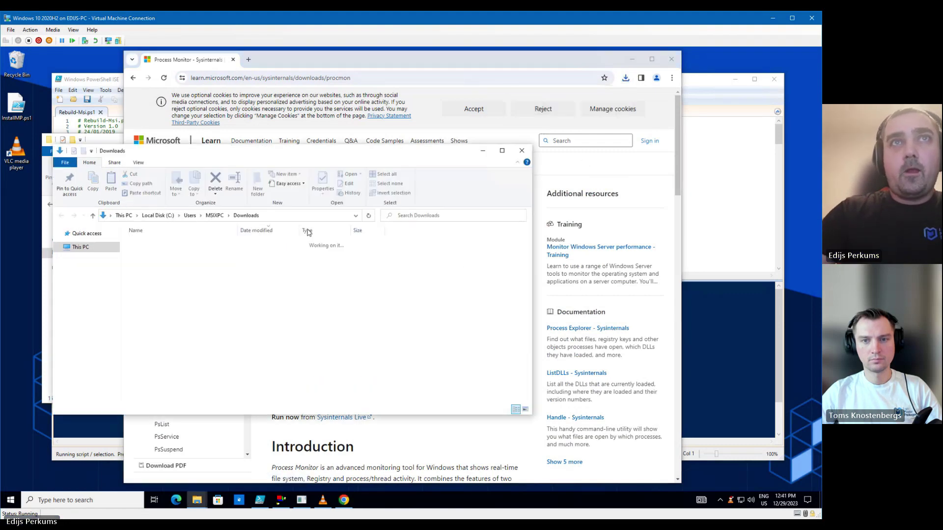
right_click(167, 256)
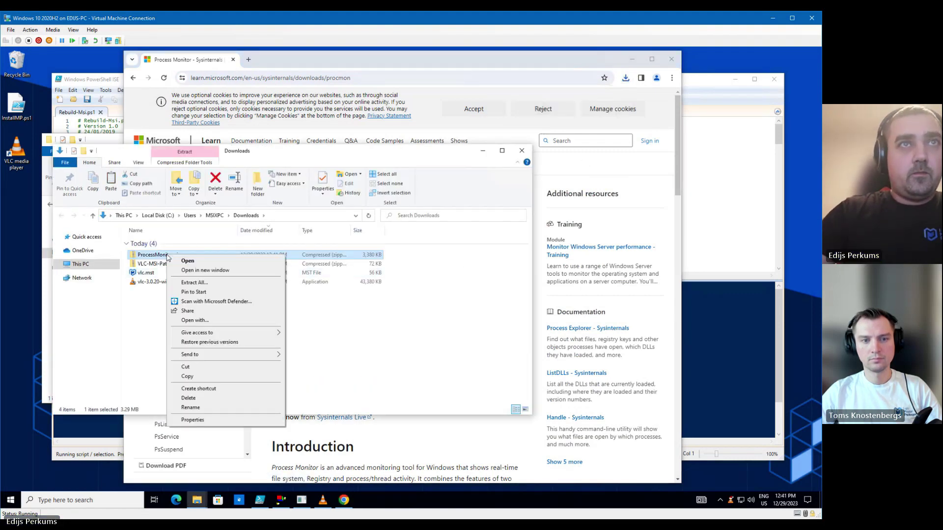
click(194, 282)
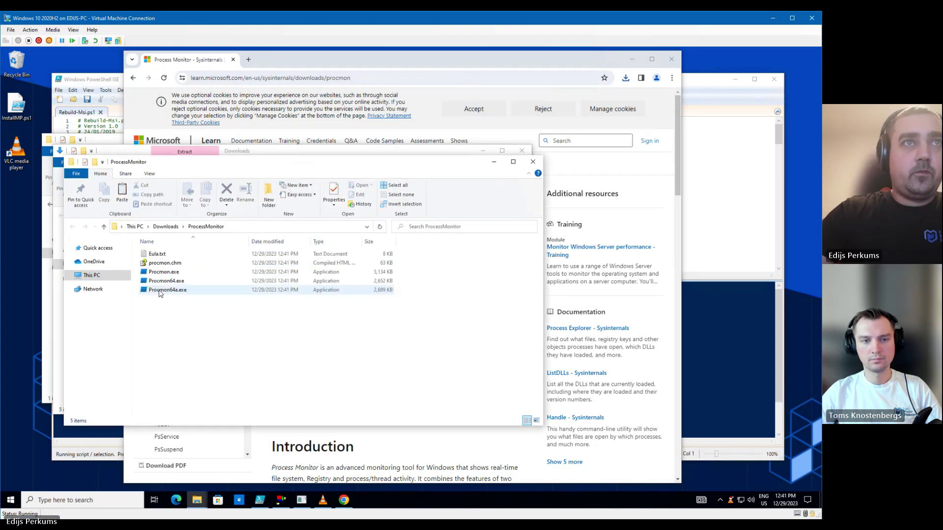
double_click(167, 281)
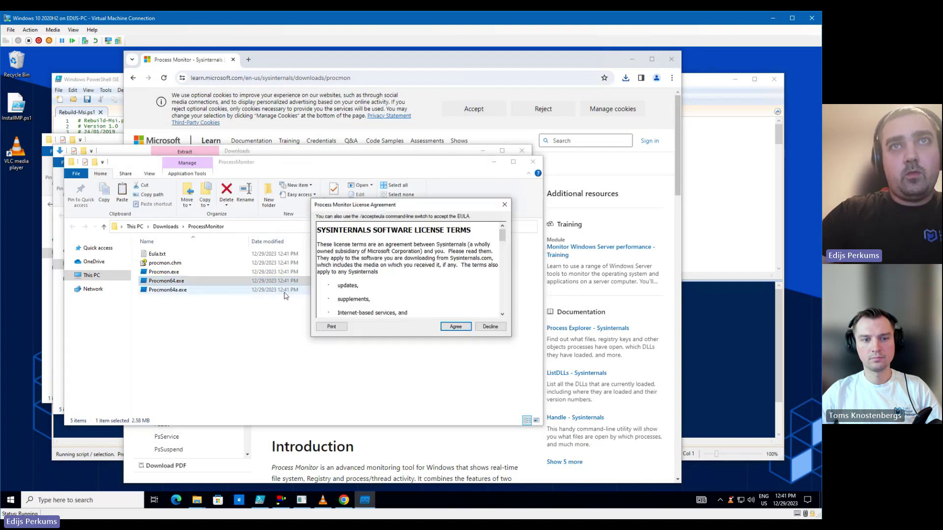
click(450, 327)
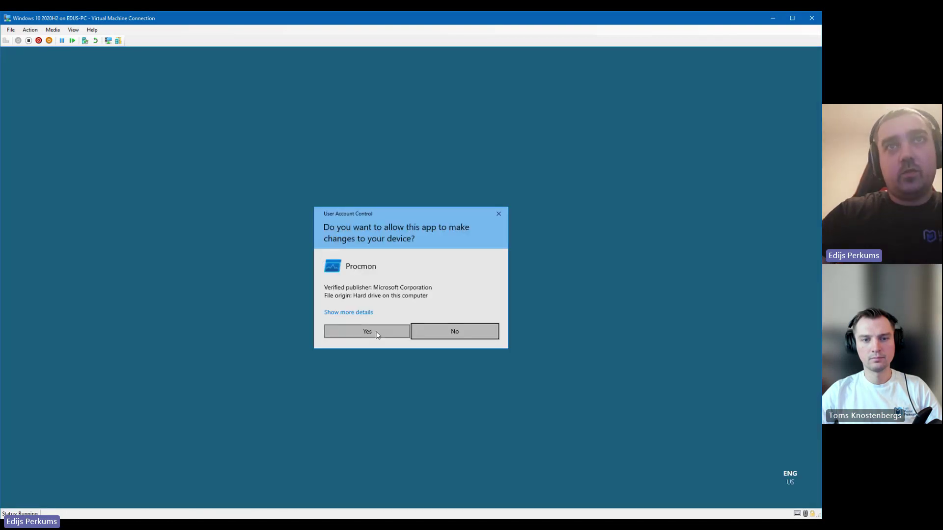
click(378, 331)
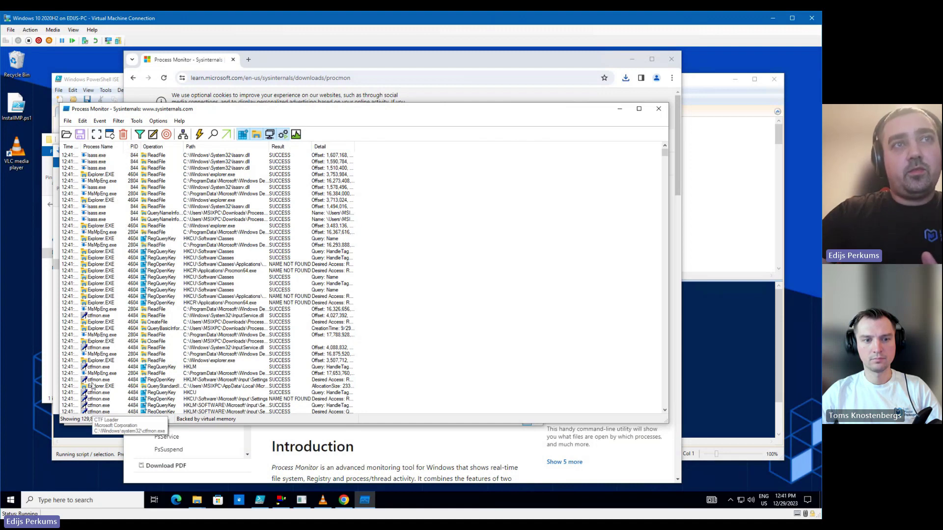
Add and apply an include filter in Process Monitor for events whose Category is Write
click(138, 121)
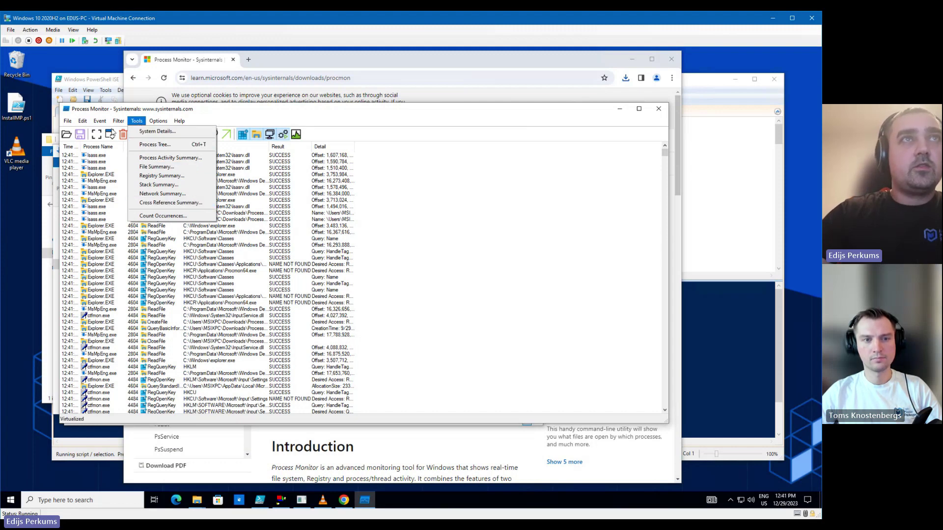
mouse_move(118, 121)
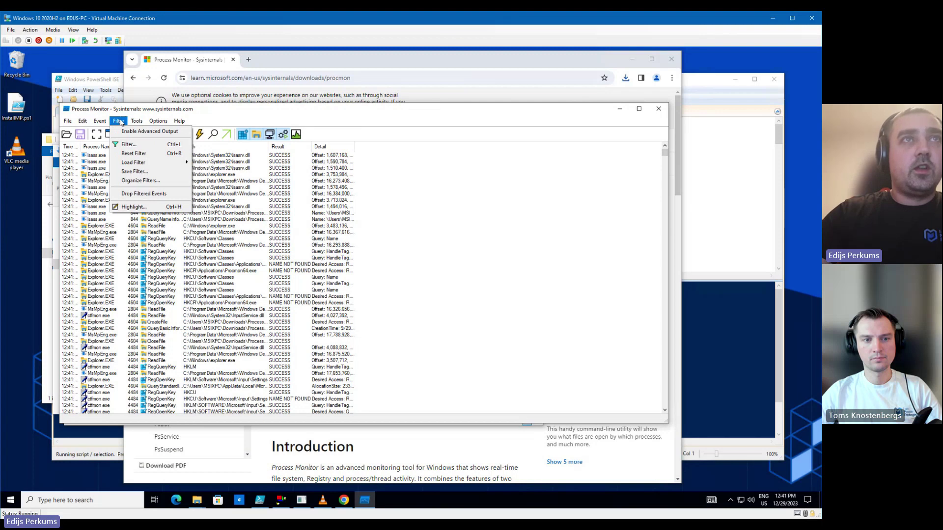
click(145, 196)
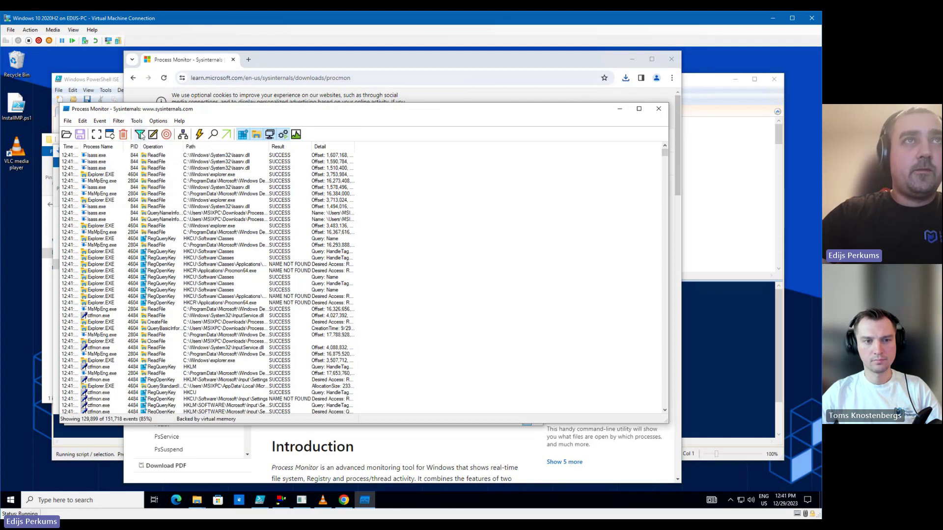
click(140, 134)
click(148, 190)
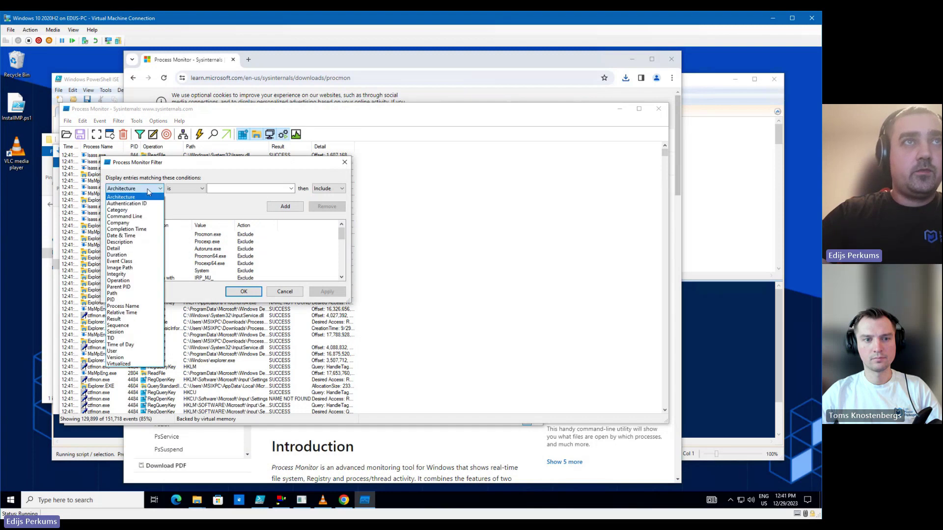
click(138, 211)
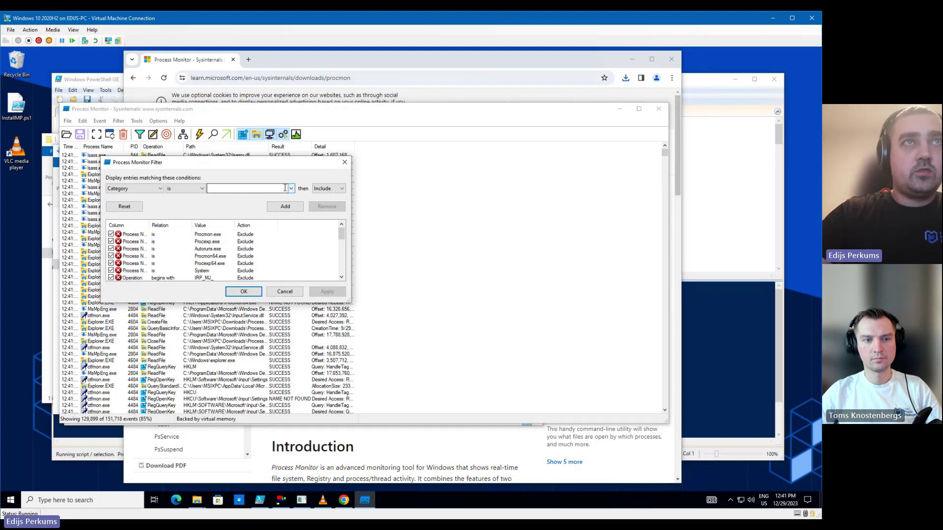
click(291, 188)
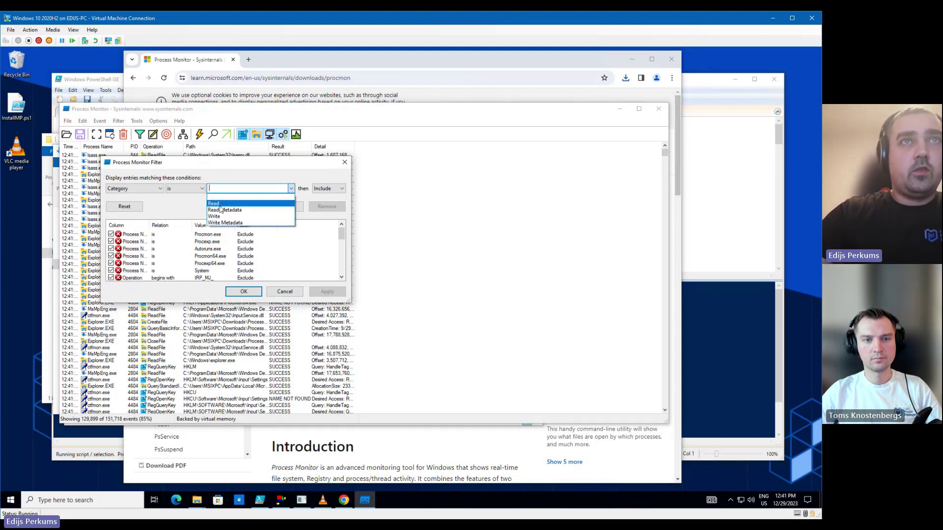
click(222, 216)
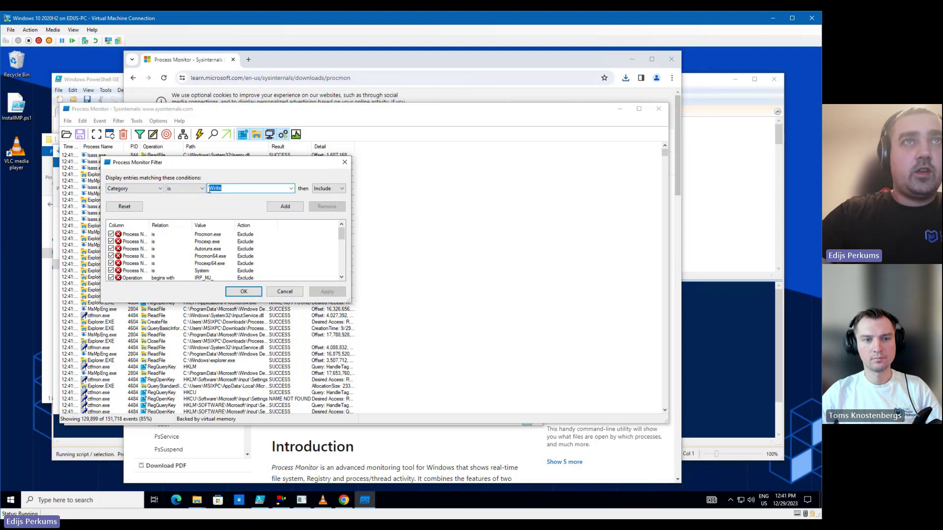
click(285, 206)
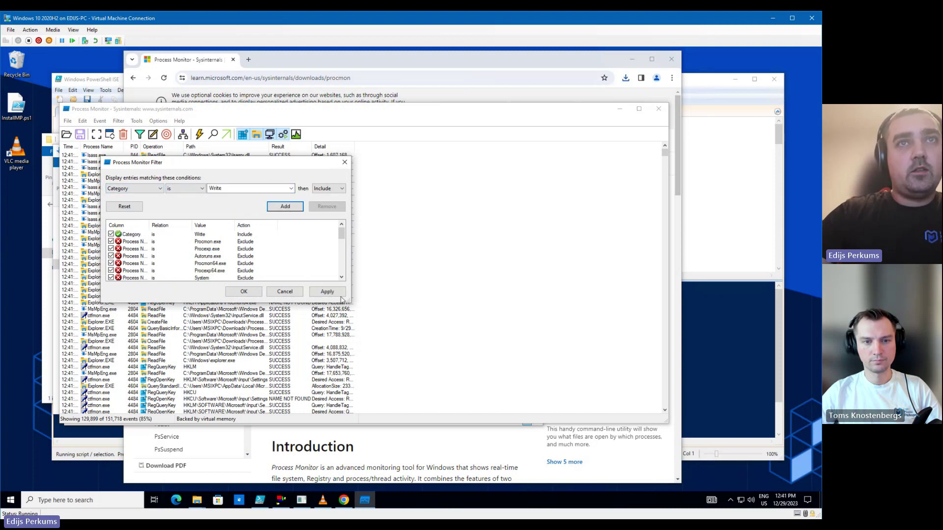
click(243, 292)
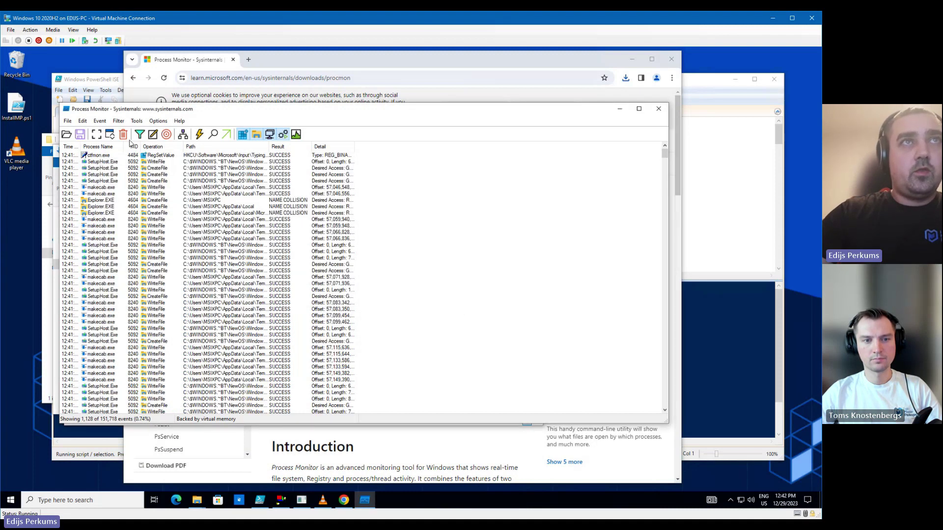
Clear the captured events in Process Monitor and start a fresh capture
click(123, 134)
click(284, 499)
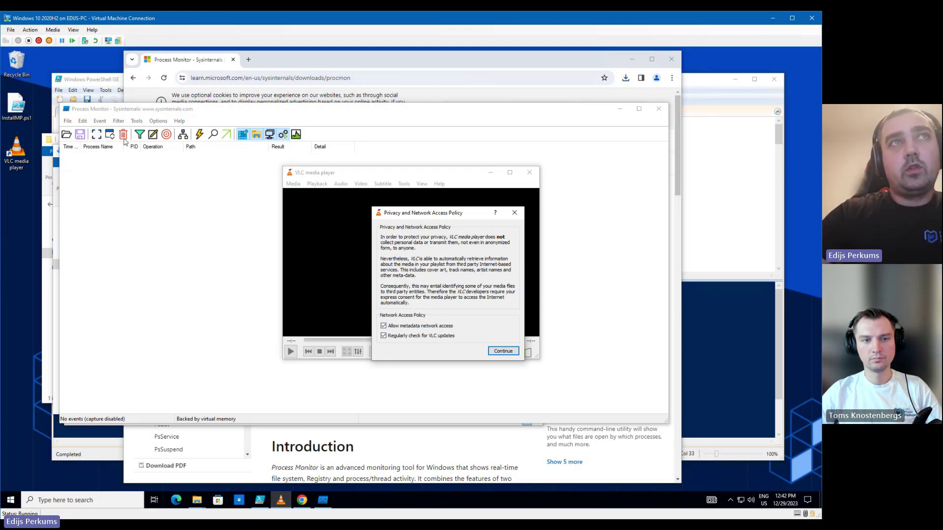
click(97, 137)
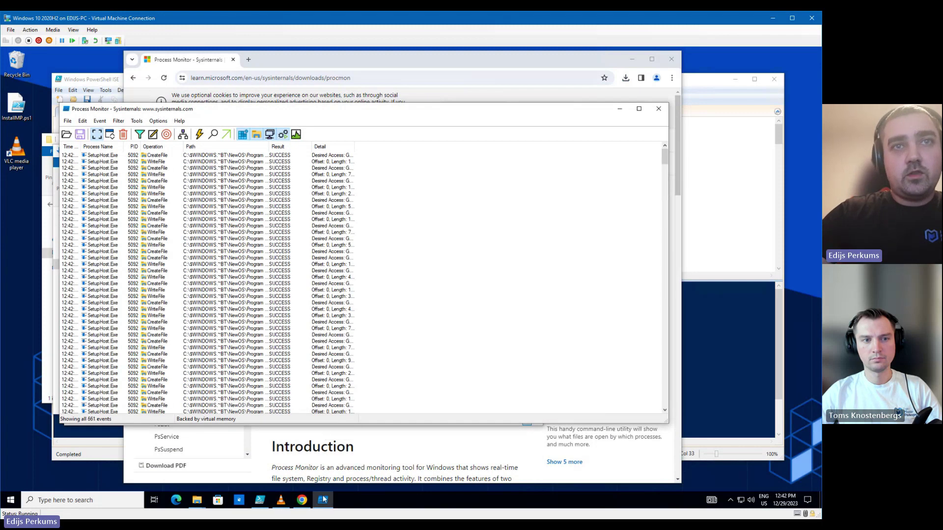
Turn off regular VLC update checks in VLC's Privacy and Network Access Policy dialog and continue
click(281, 500)
click(412, 336)
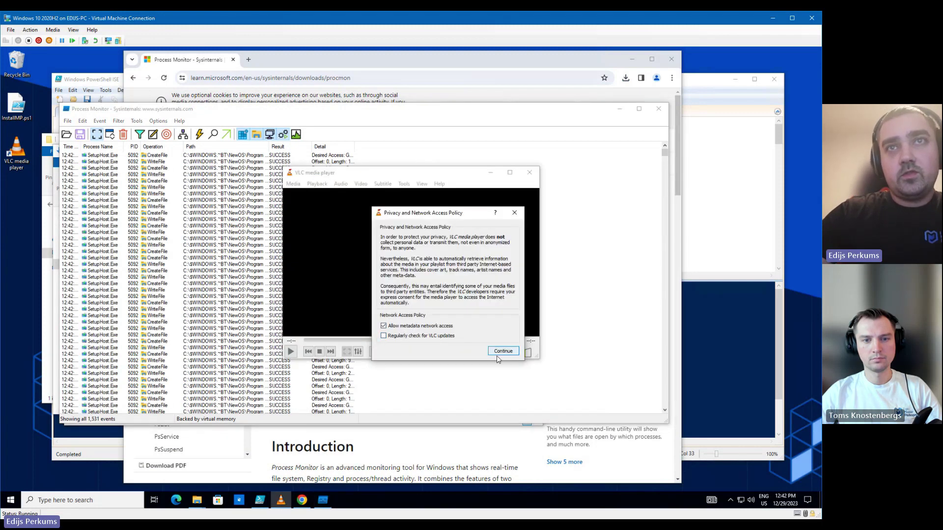
click(503, 350)
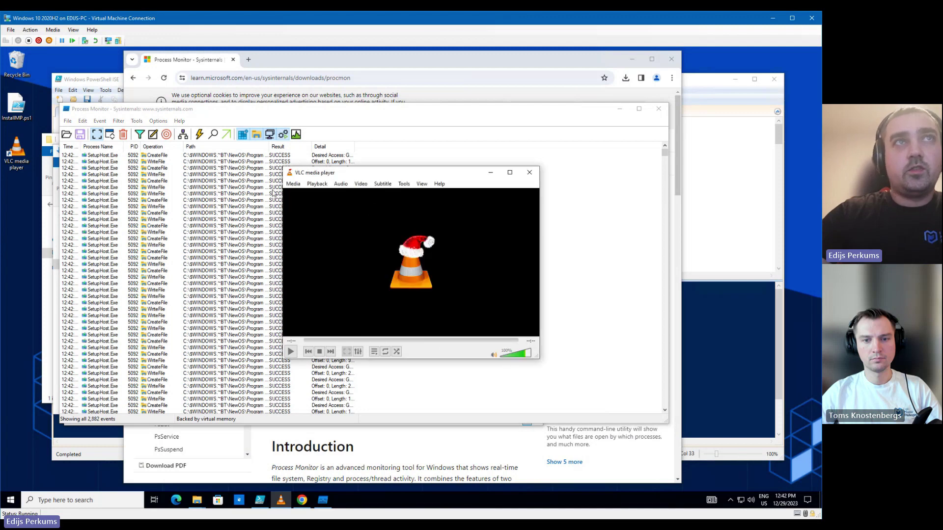
Stop the Process Monitor capture and close VLC media player
click(98, 139)
click(285, 501)
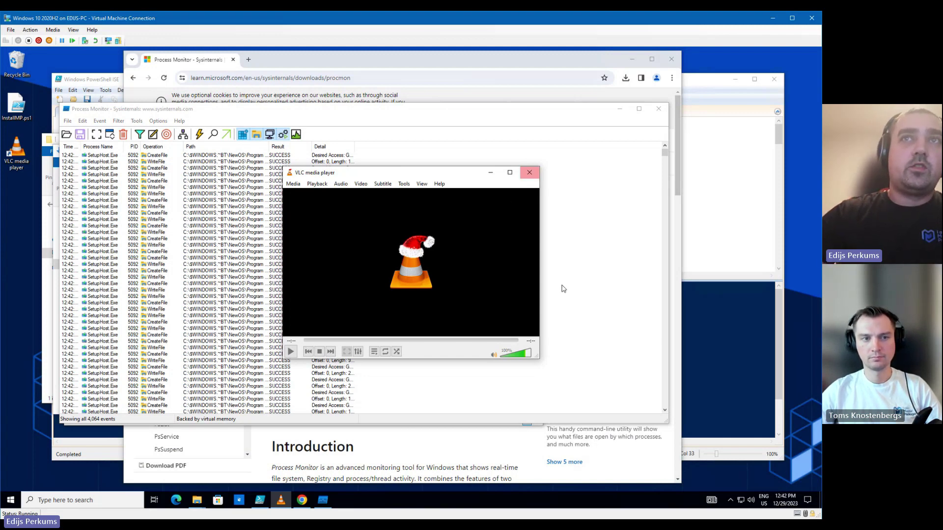
click(530, 173)
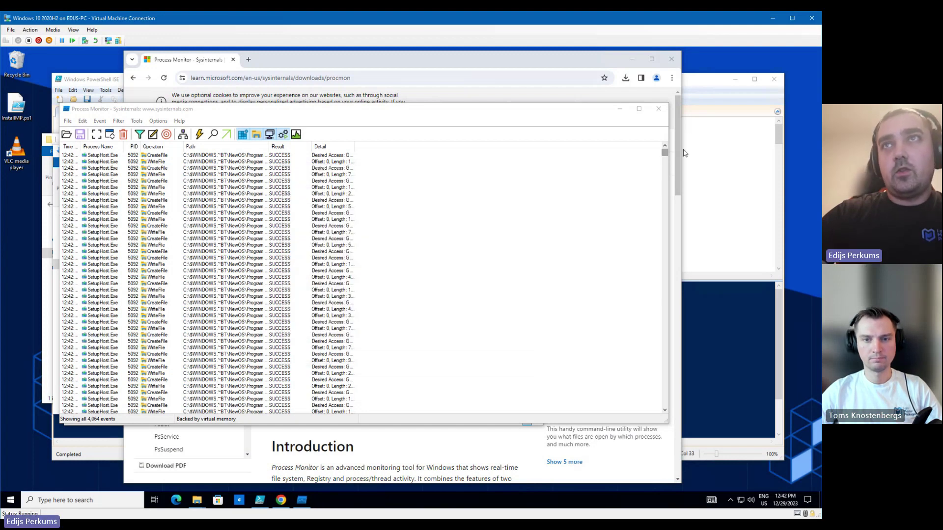
Exclude SetupHost.Exe, MsMpEng.exe, Explorer.EXE, svchost.exe and chrome.exe from the captured events, and widen the Path column to show full paths
drag(664, 152, 664, 156)
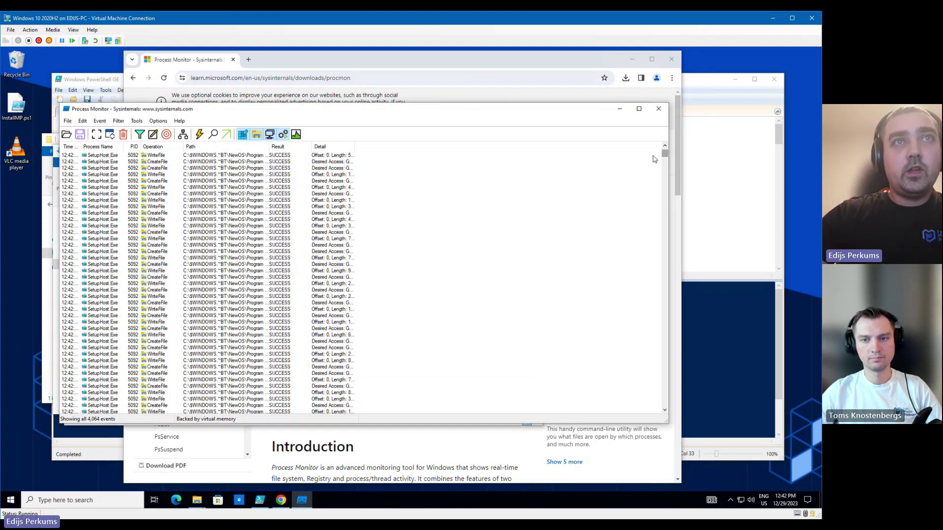
right_click(102, 234)
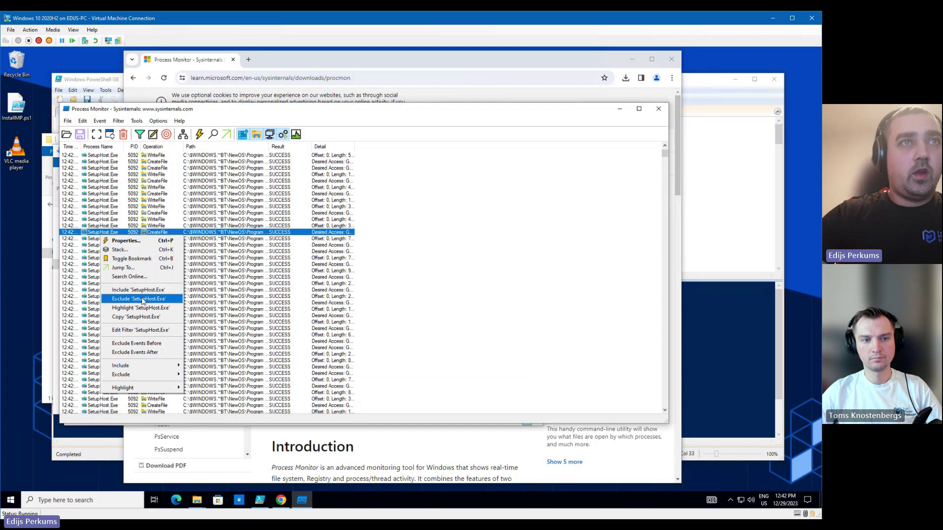
click(144, 300)
right_click(103, 187)
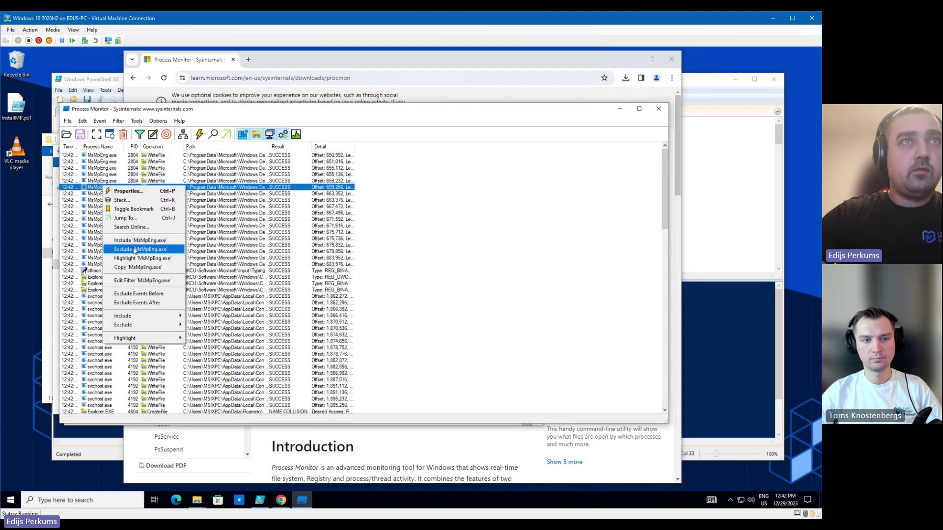
click(140, 249)
right_click(104, 168)
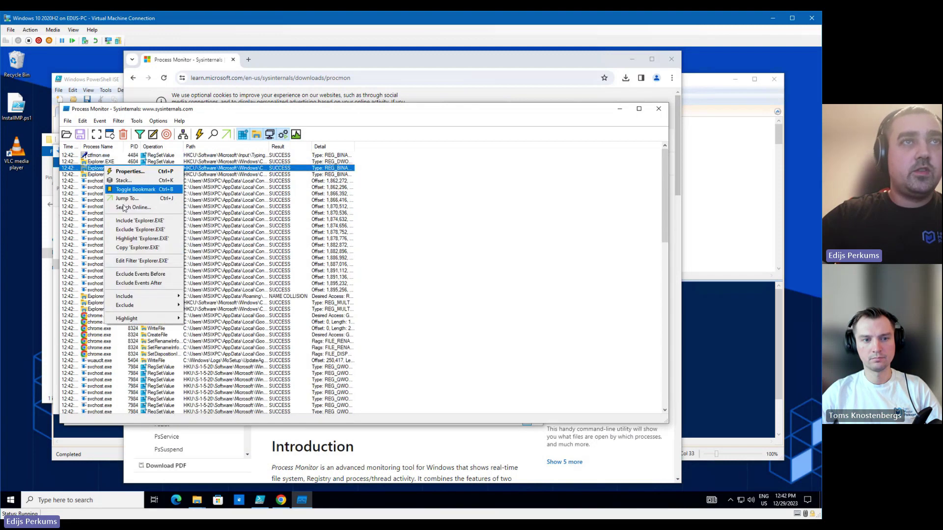
click(140, 230)
right_click(104, 226)
click(147, 289)
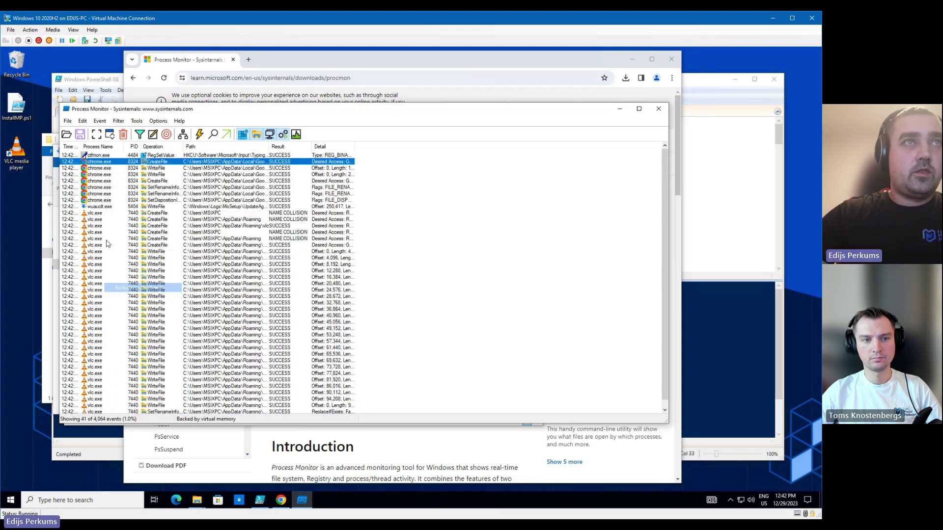
right_click(103, 201)
click(141, 262)
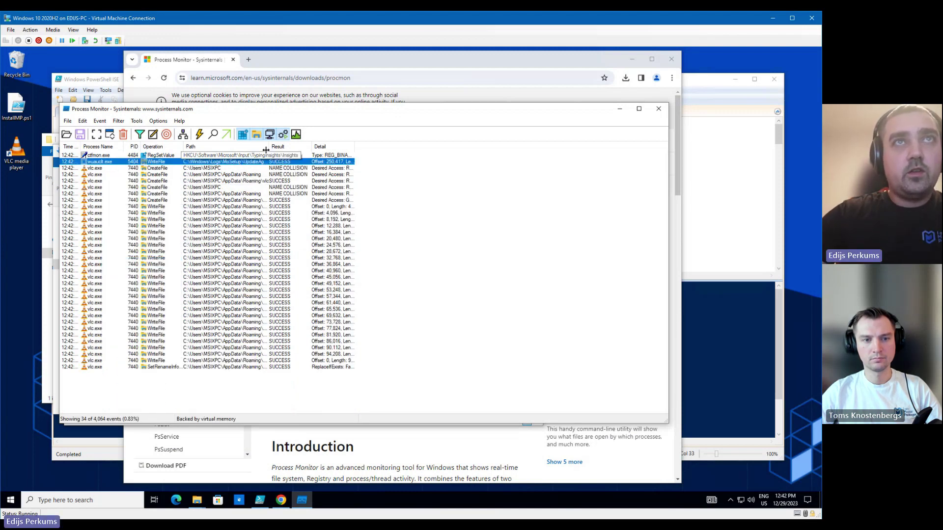
drag(269, 146, 413, 146)
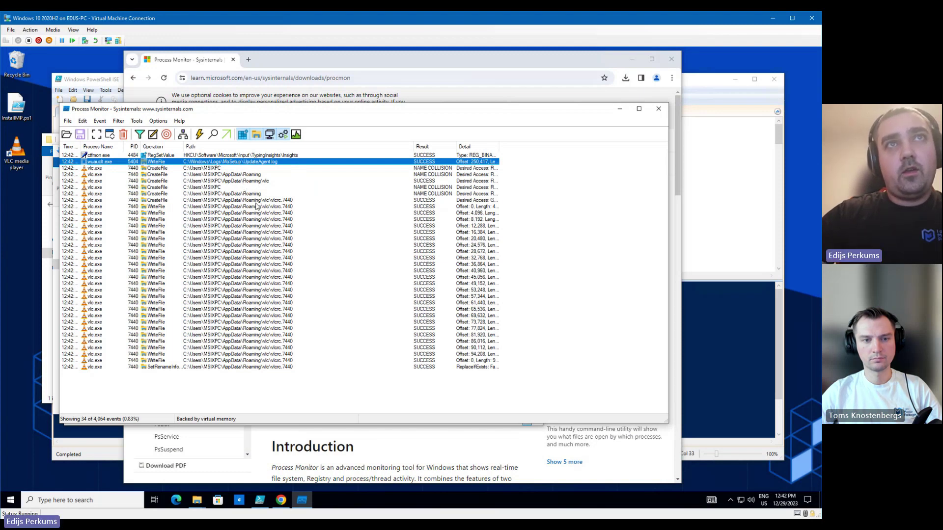
Try to jump to the location of vlcrc.7440 from its CreateFile event
click(189, 200)
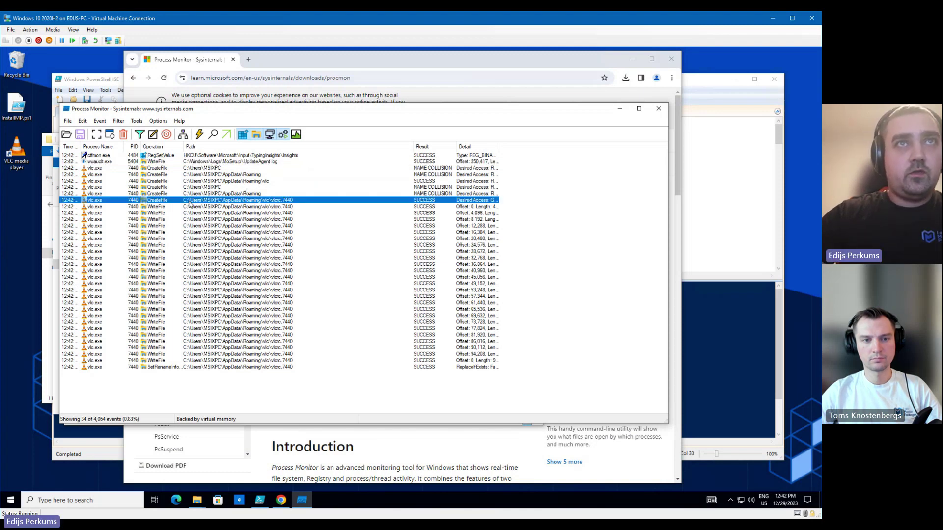
right_click(269, 202)
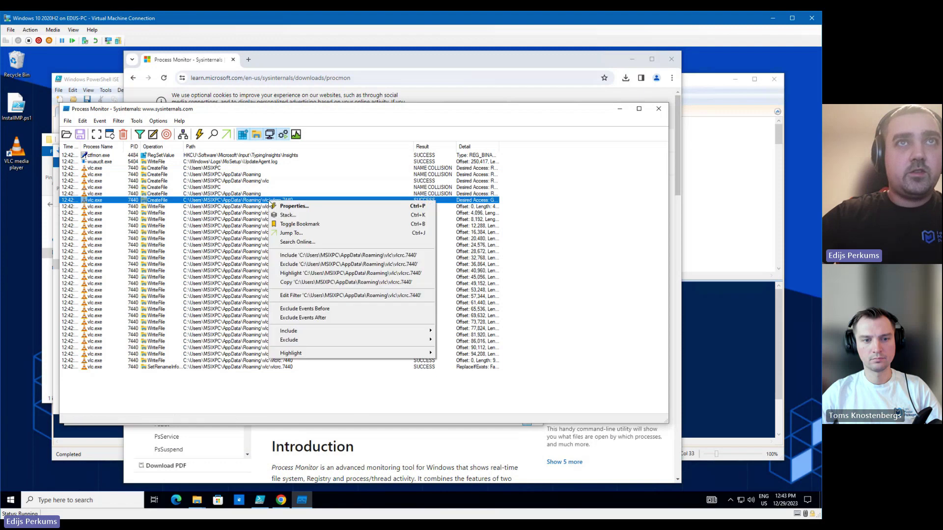
click(291, 234)
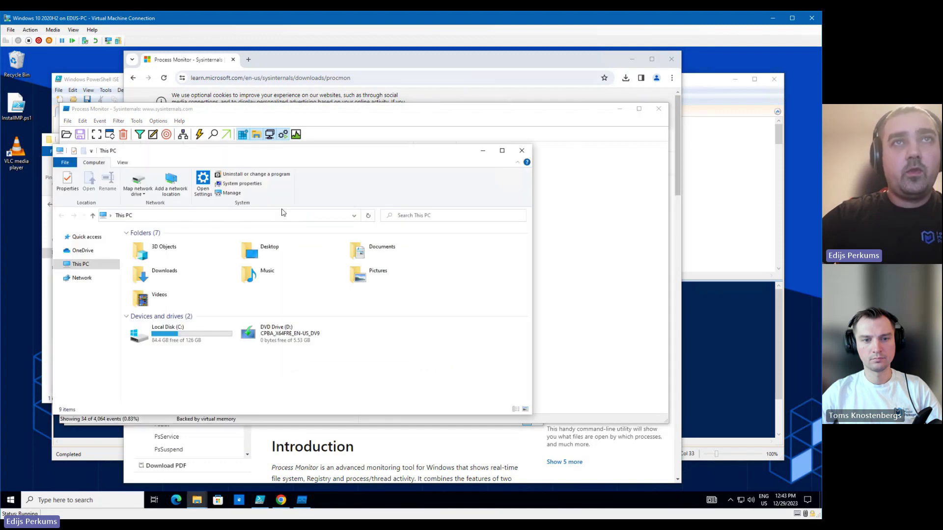
click(521, 150)
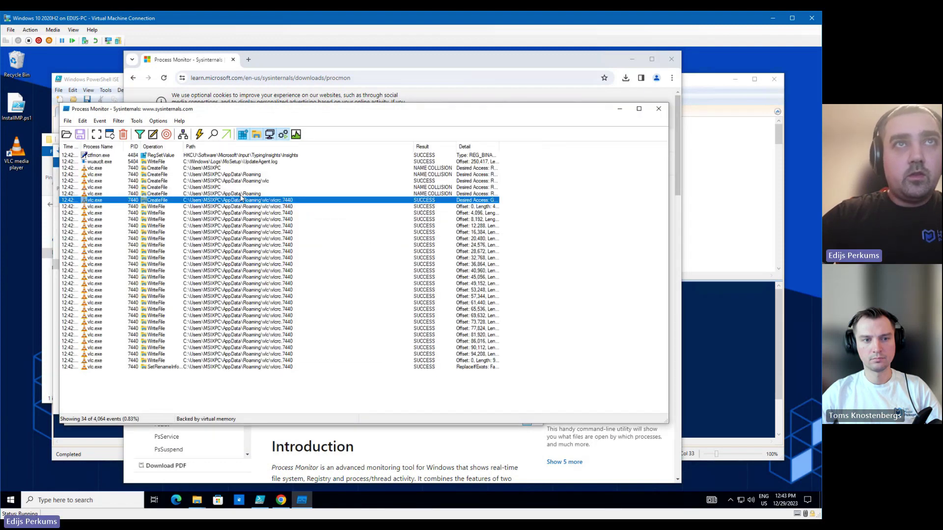
Jump to the AppData\Roaming\vlc folder from its CreateFile event and select the vlcrc file
right_click(265, 181)
click(295, 213)
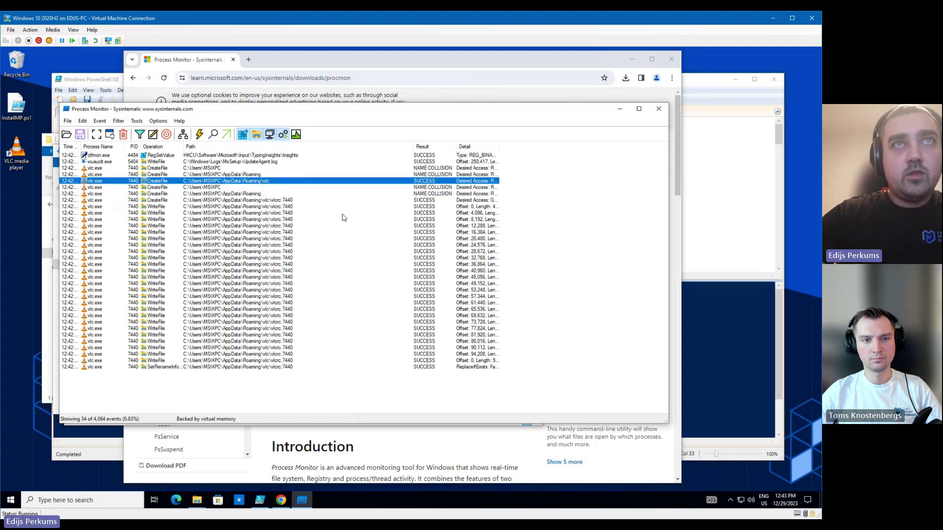
double_click(141, 278)
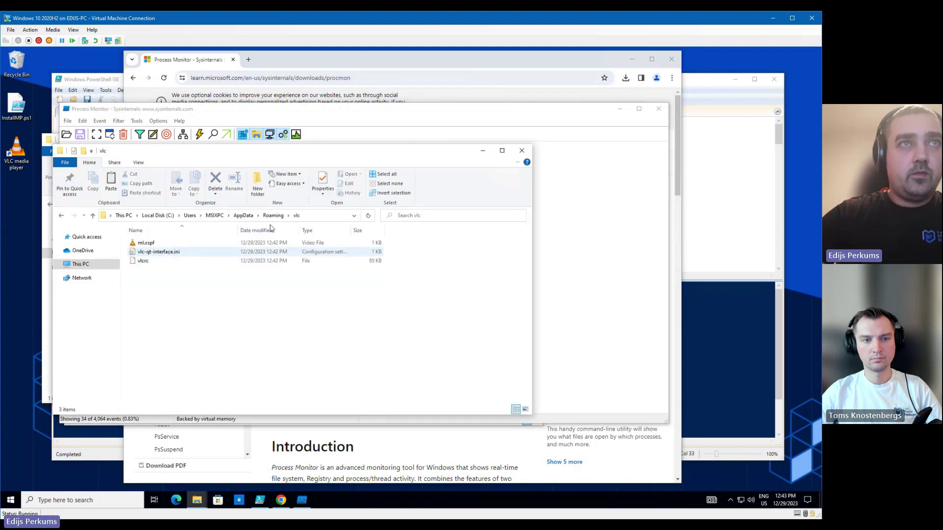
click(147, 260)
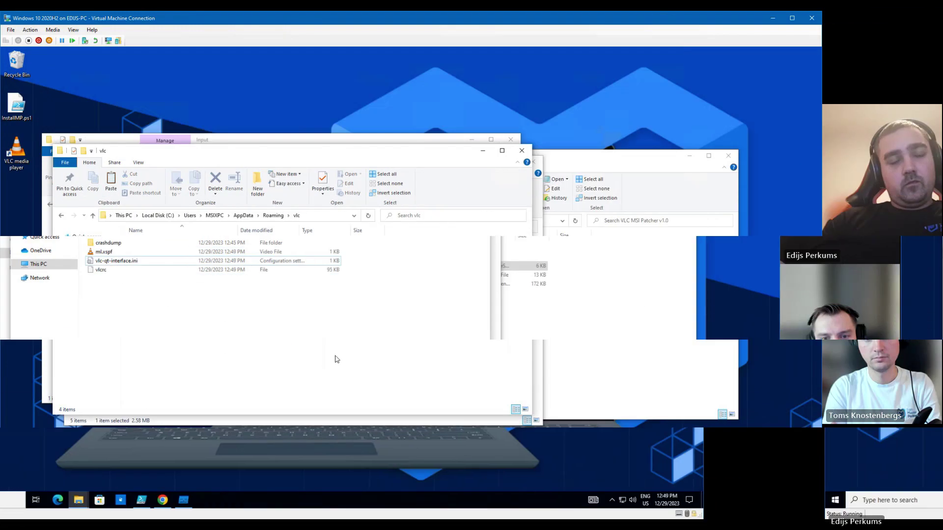
Launch Notepad and open the vlcrc file from the vlc folder in it
key(super)
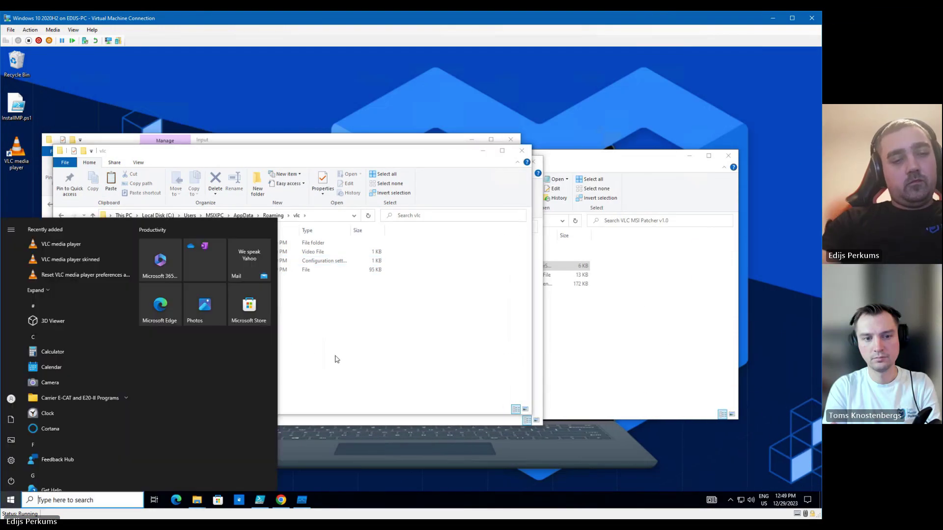
text(note)
key(Return)
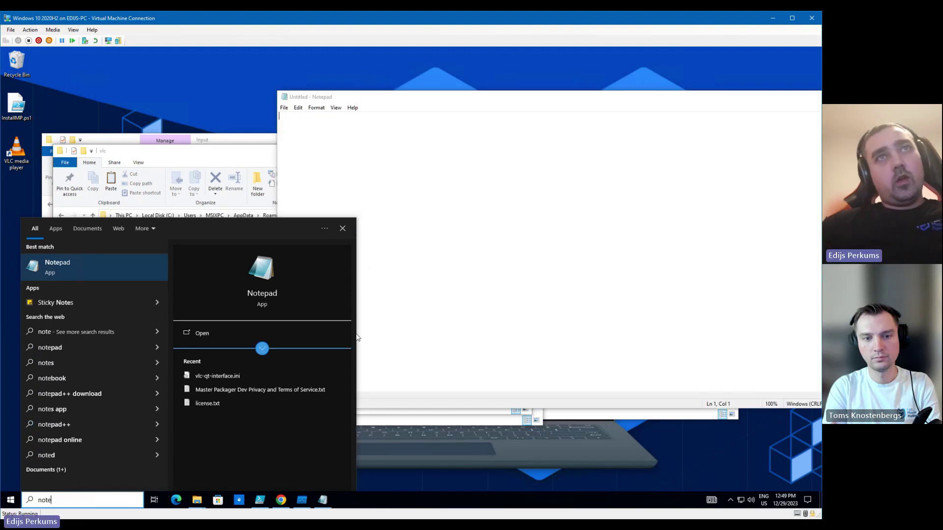
drag(139, 272, 388, 216)
Search vlcrc for "update" up to the updates availability notification setting and select that setting with its comment
key(ctrl+f)
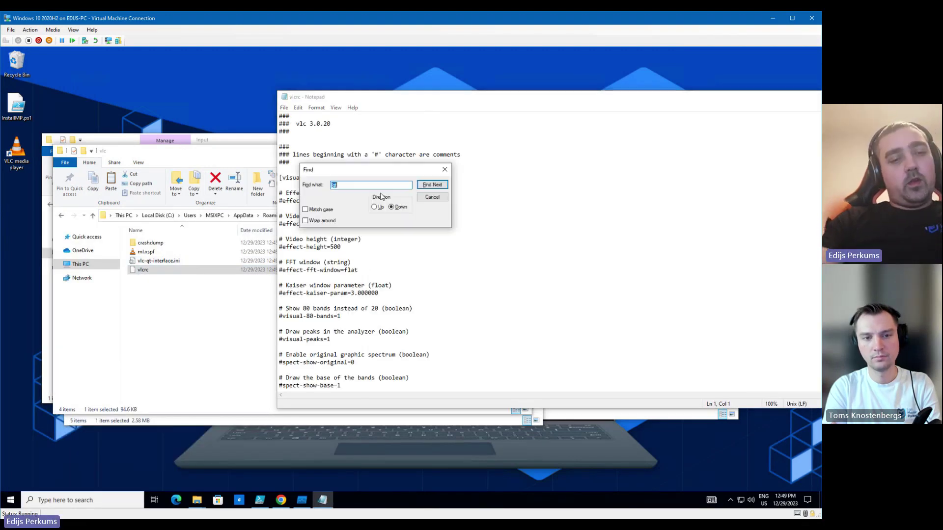
text(upda)
key(Return)
key(Escape)
key(F3)
key(F3)
key(F3)
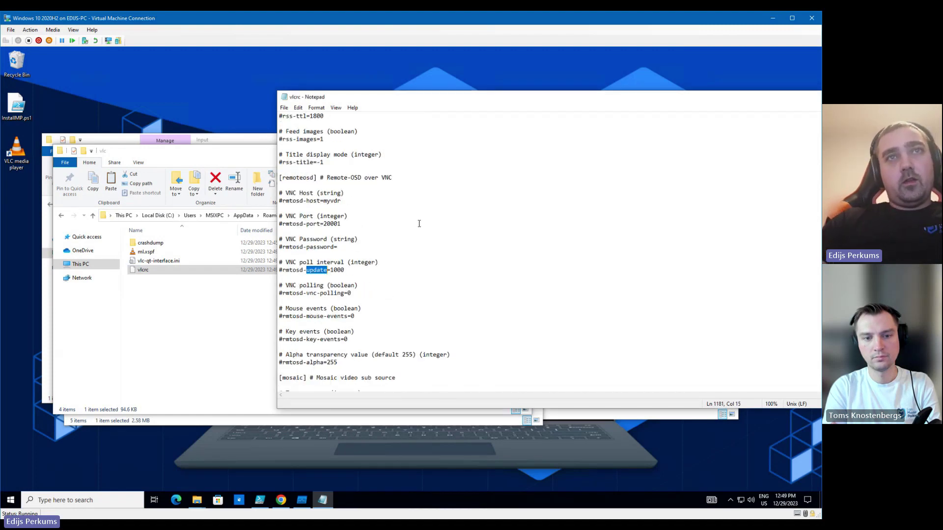
key(F3)
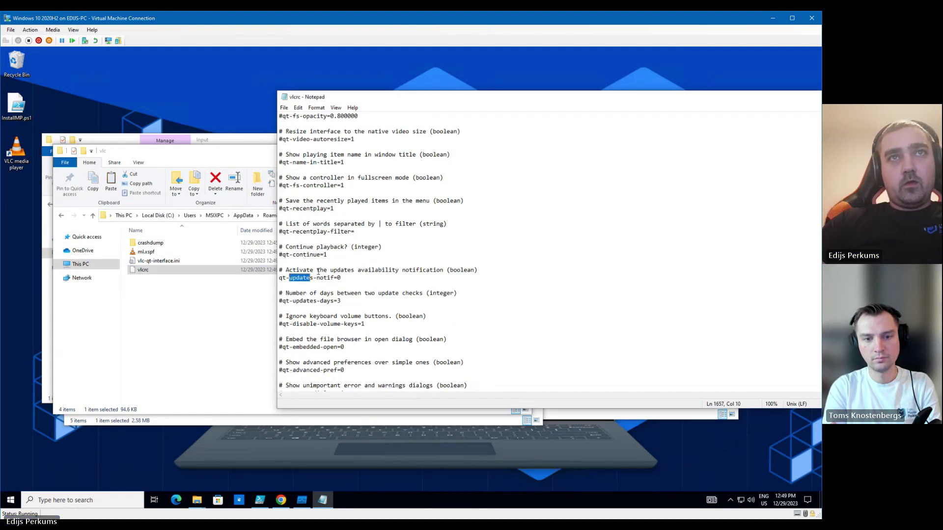
drag(372, 276, 262, 271)
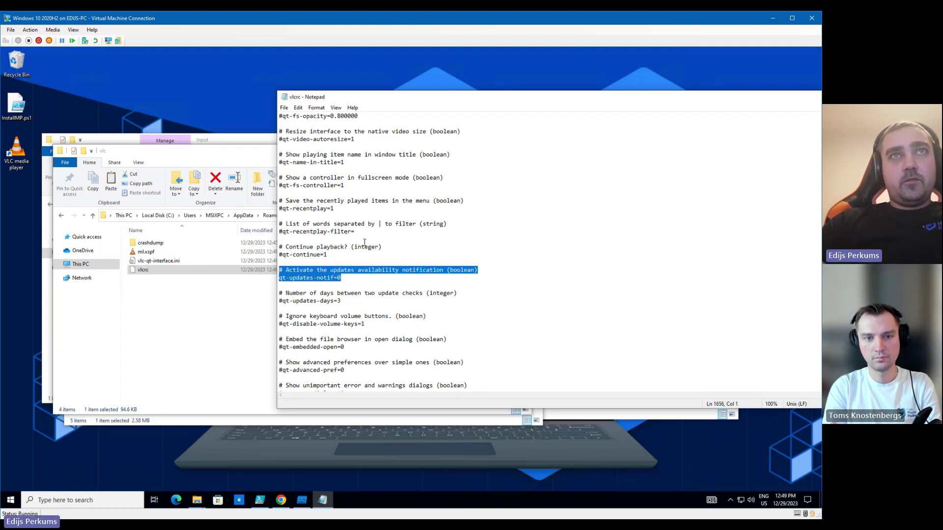
Delete everything above the [qt] section heading in vlcrc
scroll(366, 243, up, 6)
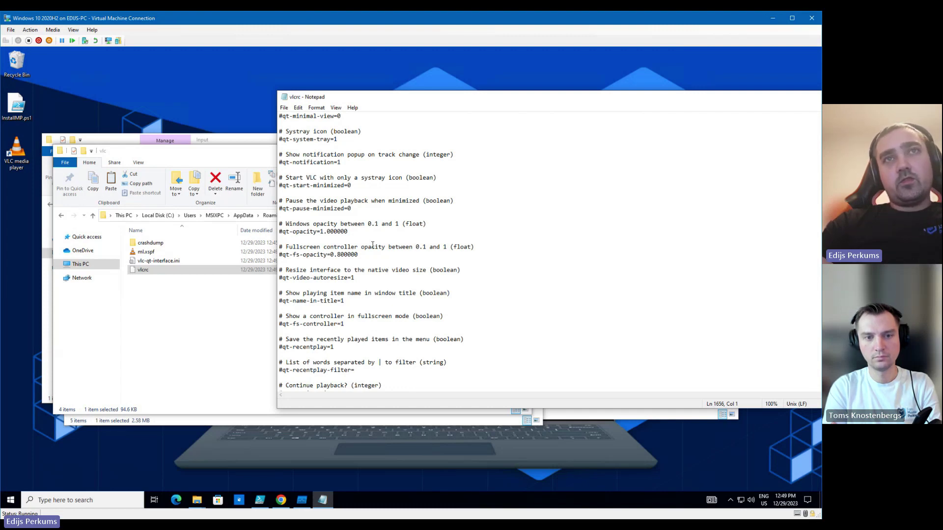
scroll(380, 234, up, 3)
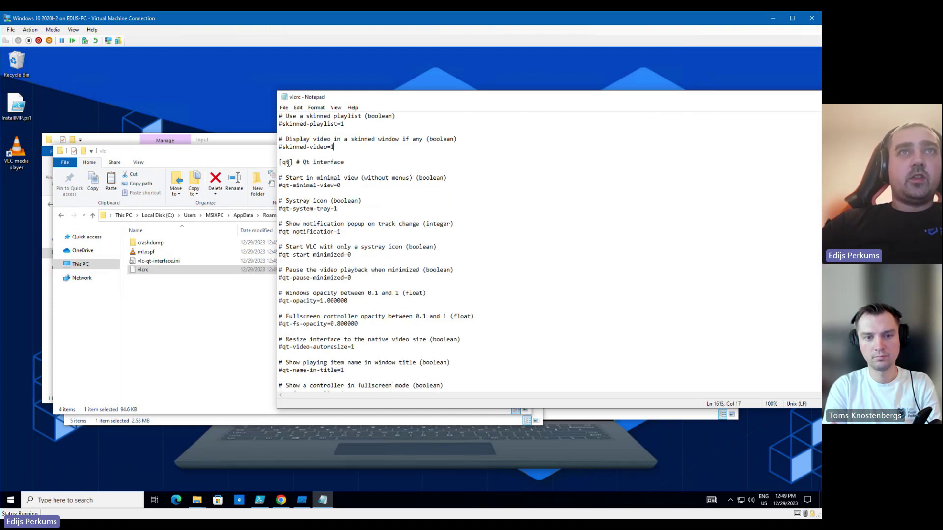
drag(282, 163, 321, 163)
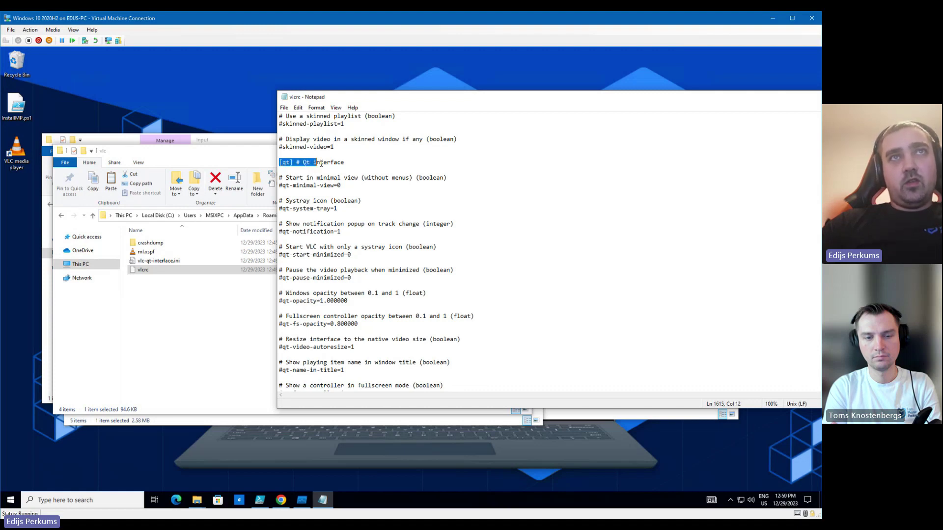
key(ctrl+shift+Home)
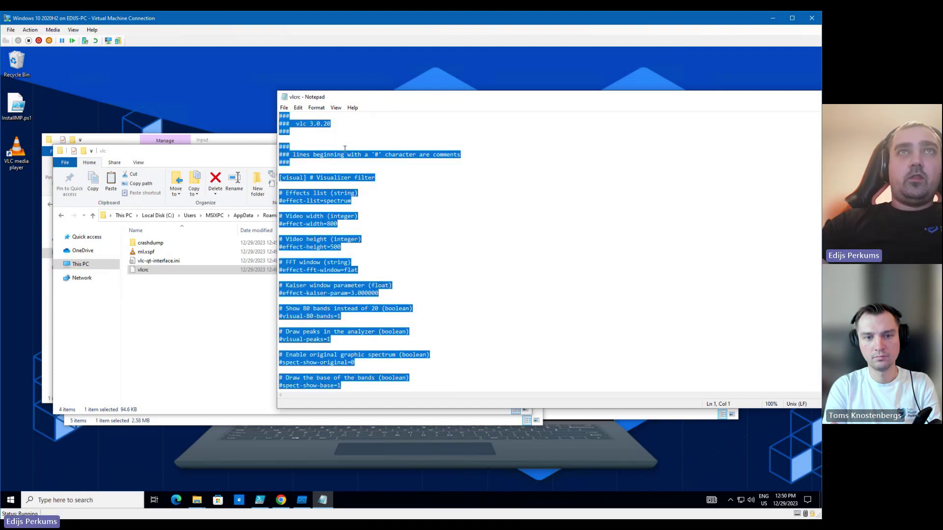
key(BackSpace)
Examine the [qt] section for uncommented settings, including the update notification and network policy entries
scroll(345, 149, down, 5)
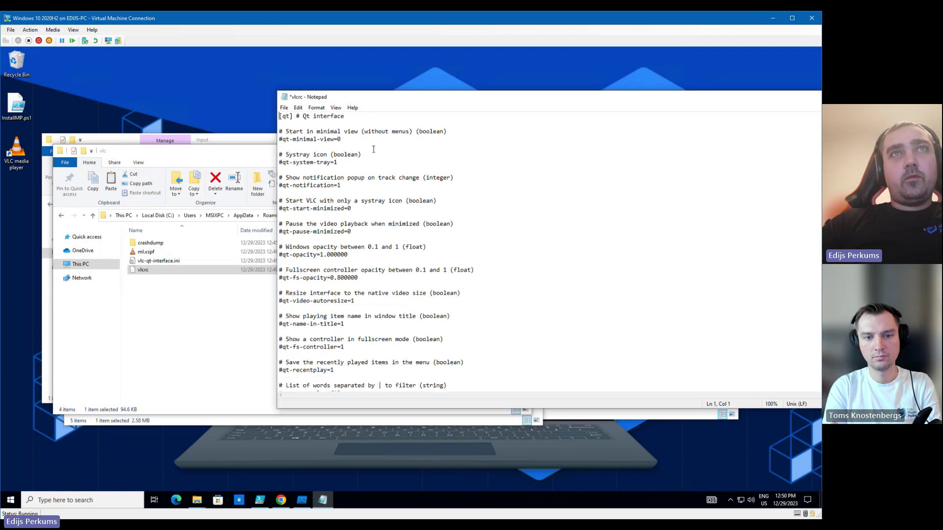
scroll(320, 237, down, 8)
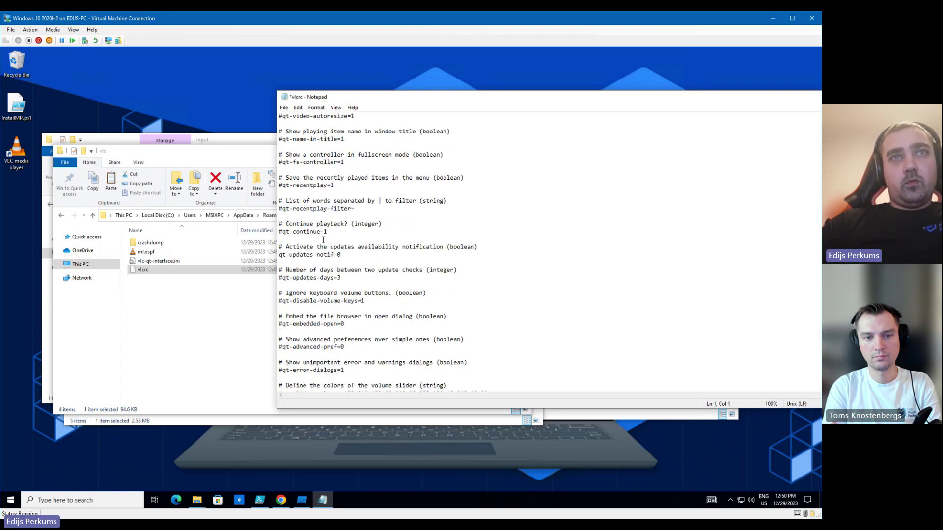
scroll(331, 237, down, 2)
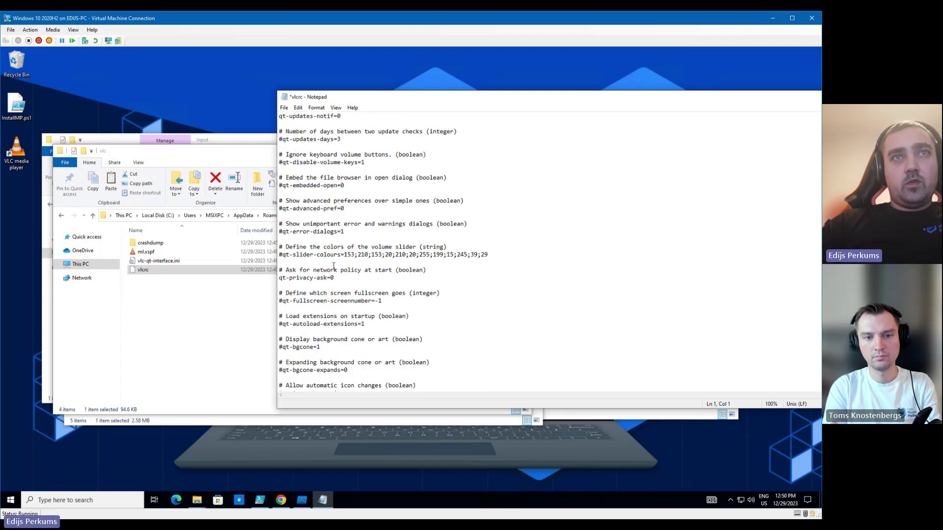
scroll(329, 302, up, 12)
scroll(290, 178, up, 2)
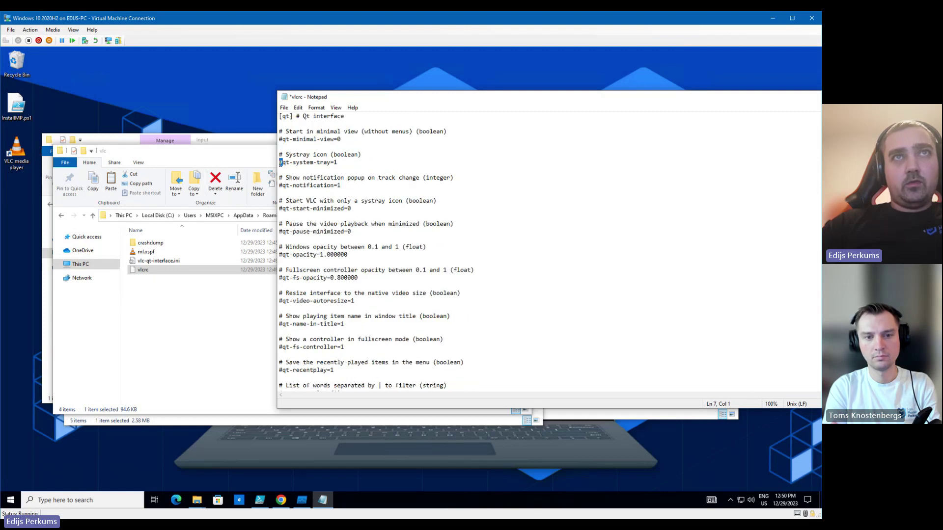
scroll(343, 279, down, 4)
scroll(343, 278, down, 4)
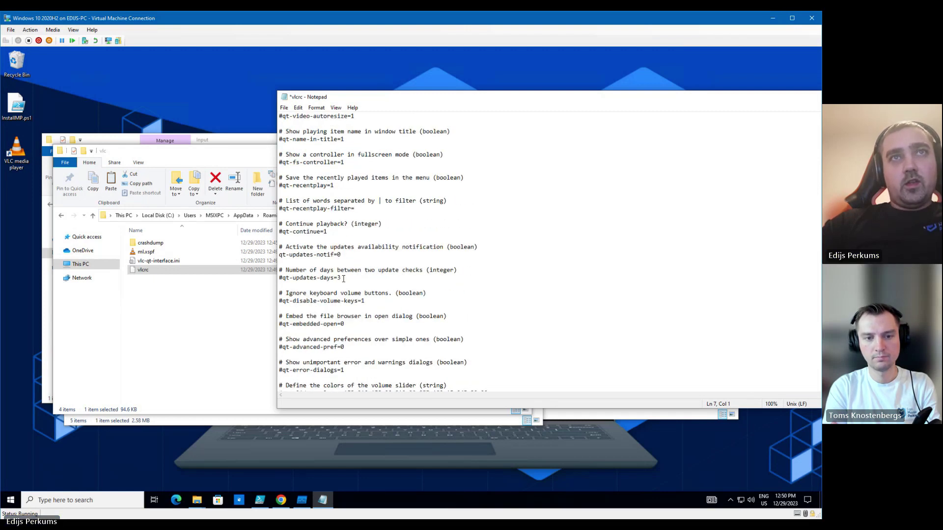
drag(352, 255, 256, 254)
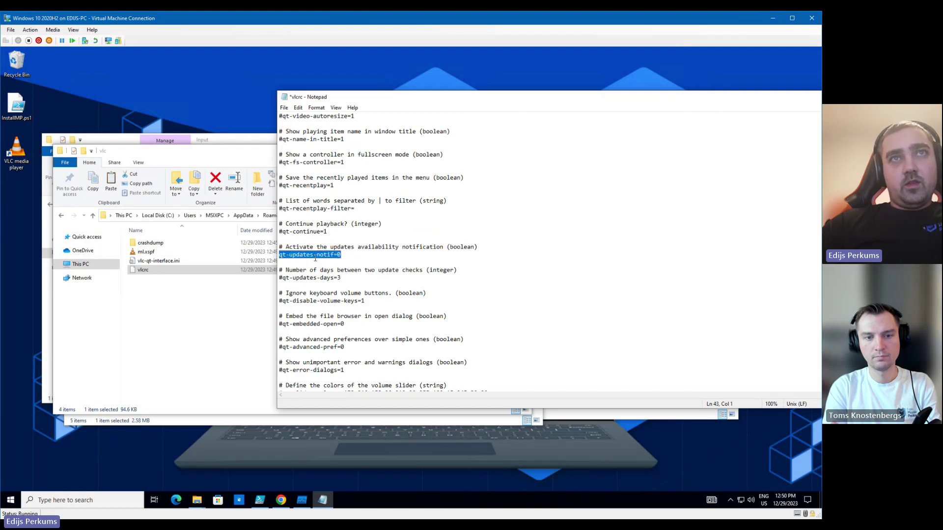
scroll(303, 327, down, 5)
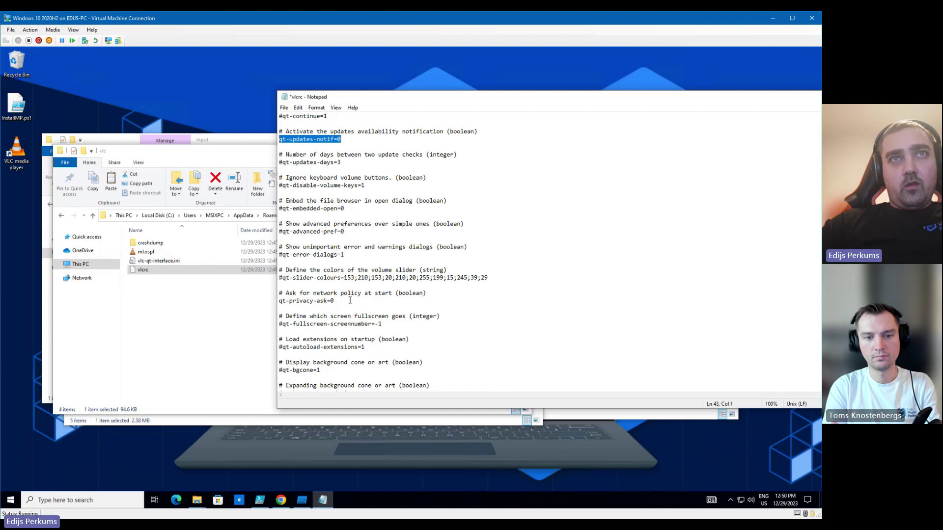
drag(349, 300, 255, 296)
click(327, 290)
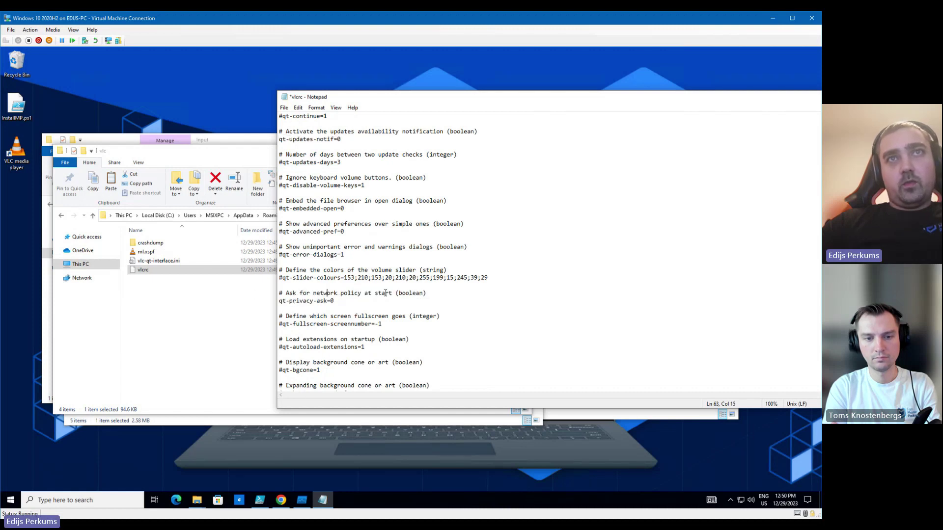
Delete the entries between the updates availability notification setting and the network policy setting in vlcrc
drag(489, 278, 274, 150)
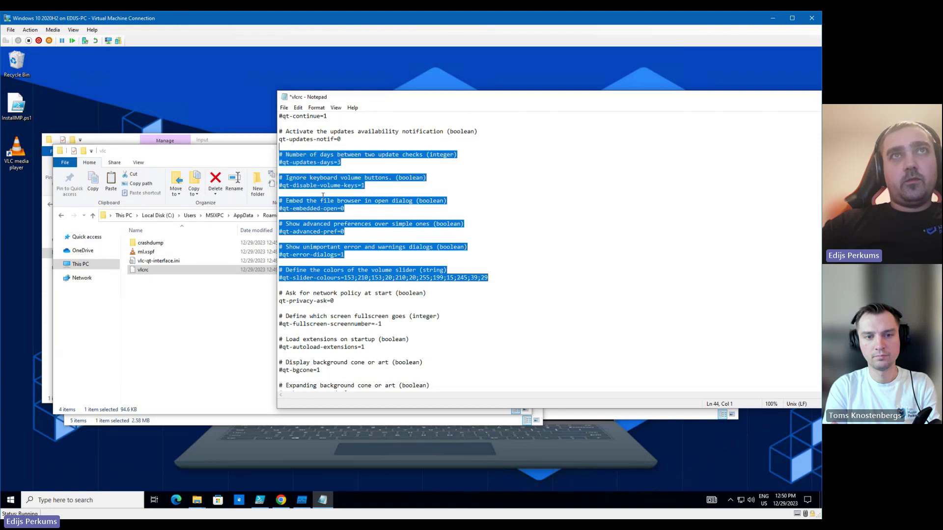
key(BackSpace)
key(BackSpace)
Delete the entries and spare blank lines between the [qt] heading and the updates availability notification setting in vlcrc
scroll(408, 235, up, 5)
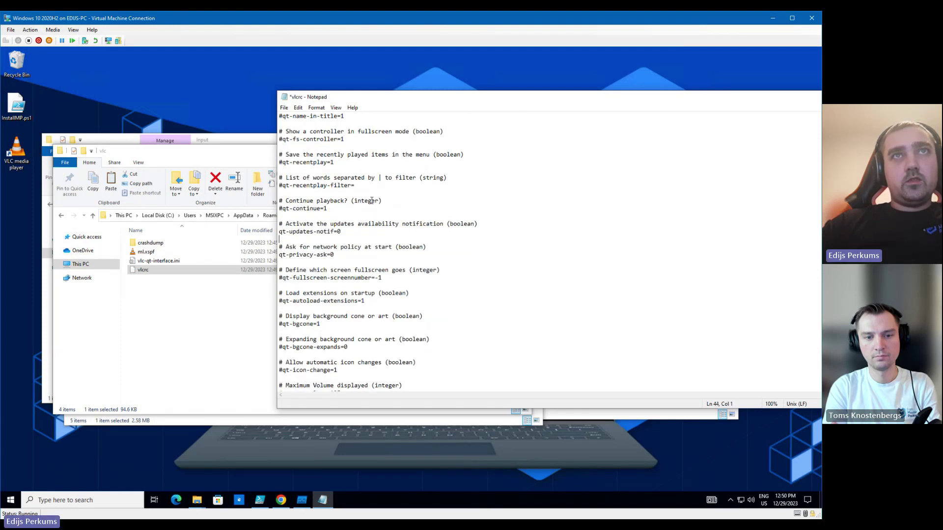
drag(335, 185, 266, 128)
key(Delete)
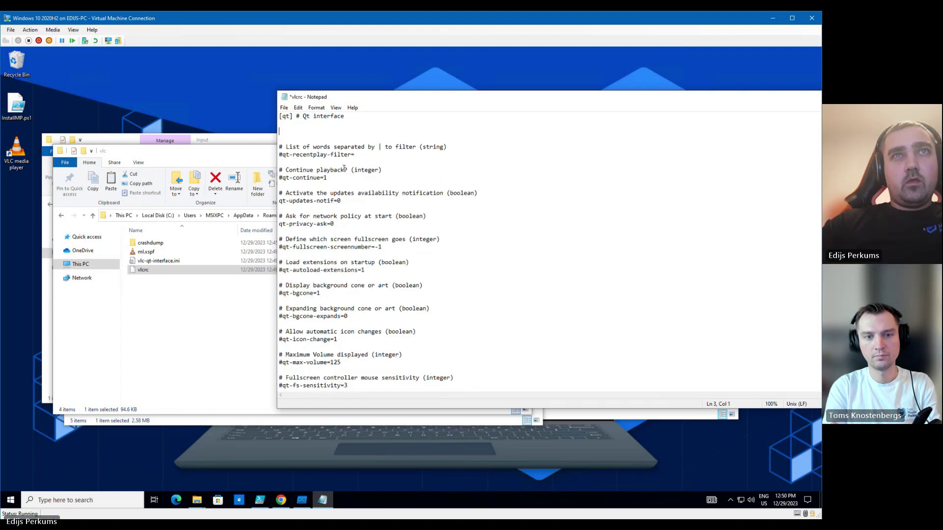
drag(341, 186, 230, 141)
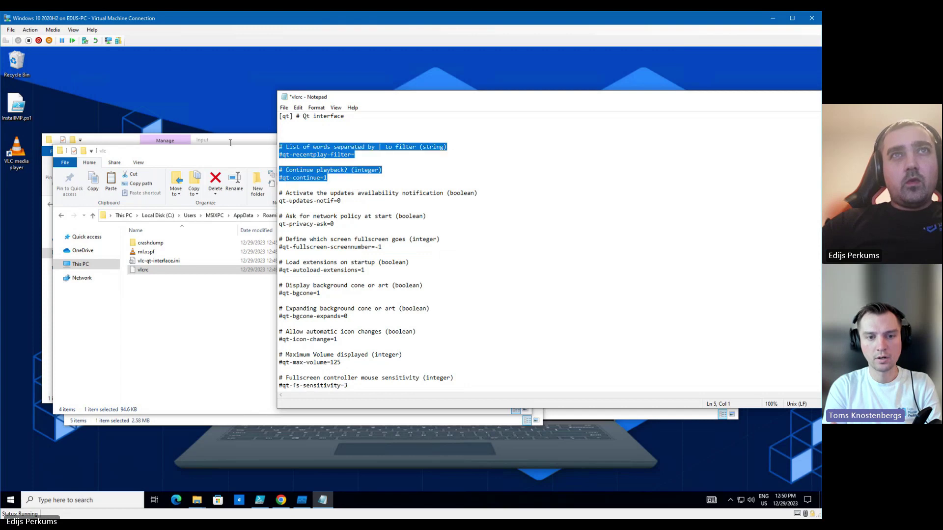
key(BackSpace)
key(BackSpace)
key(BackSpace)
Delete everything below qt-privacy-ask=0, save vlcrc and close Notepad
drag(363, 170, 558, 519)
key(BackSpace)
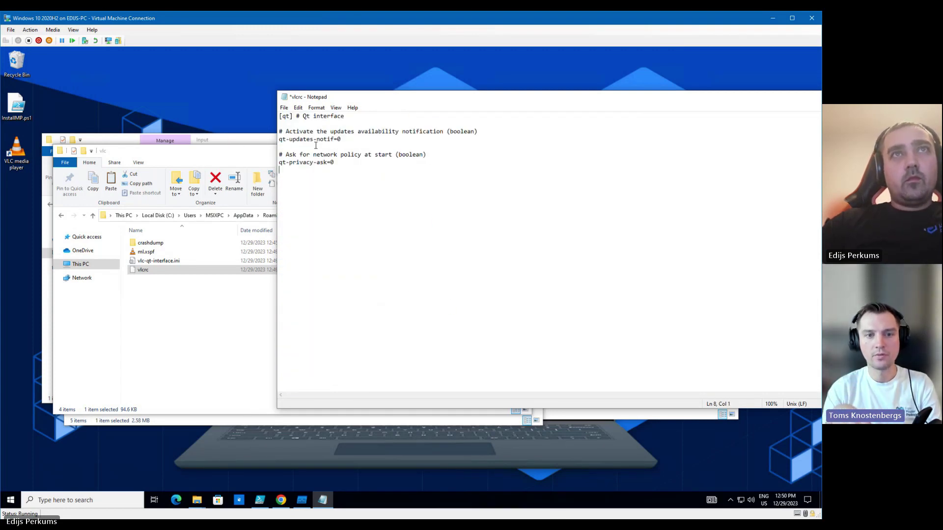
right_click(392, 103)
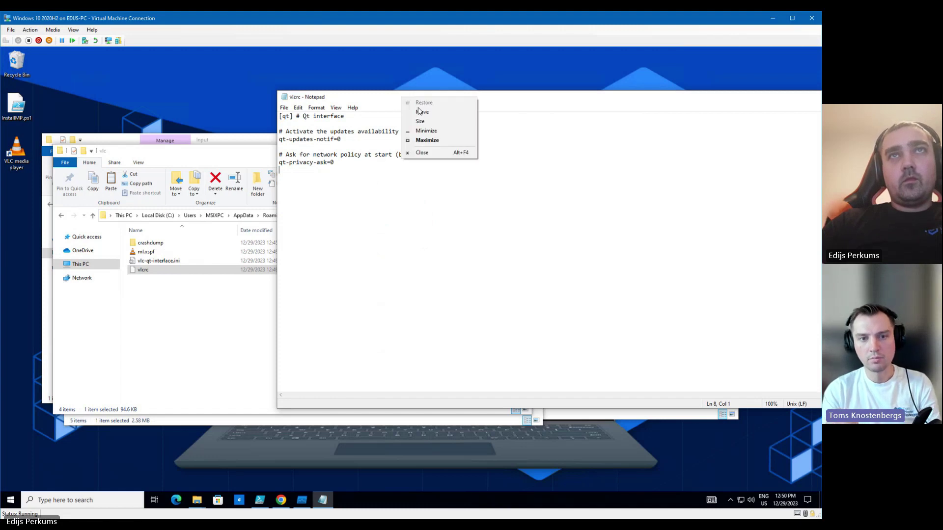
click(422, 154)
Copy vlcrc to the desktop and delete crashdump, ml.xspf and vlc-qt-interface.ini from the Roaming vlc folder
drag(32, 208, 18, 204)
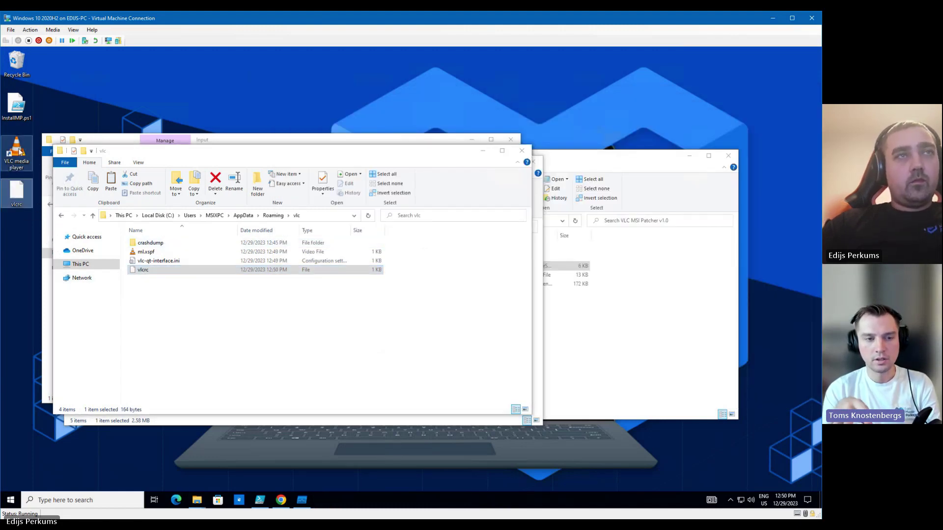
click(210, 163)
drag(189, 158, 245, 148)
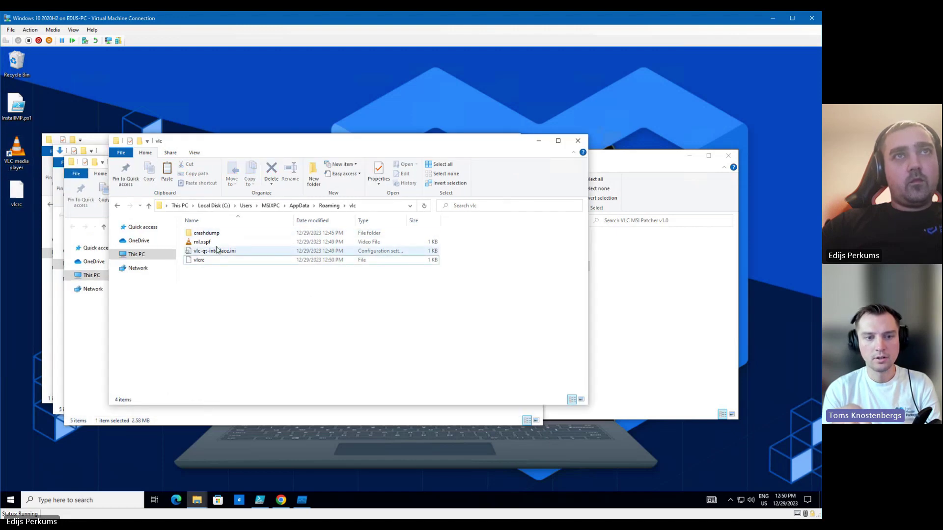
click(231, 251)
shift+click(206, 233)
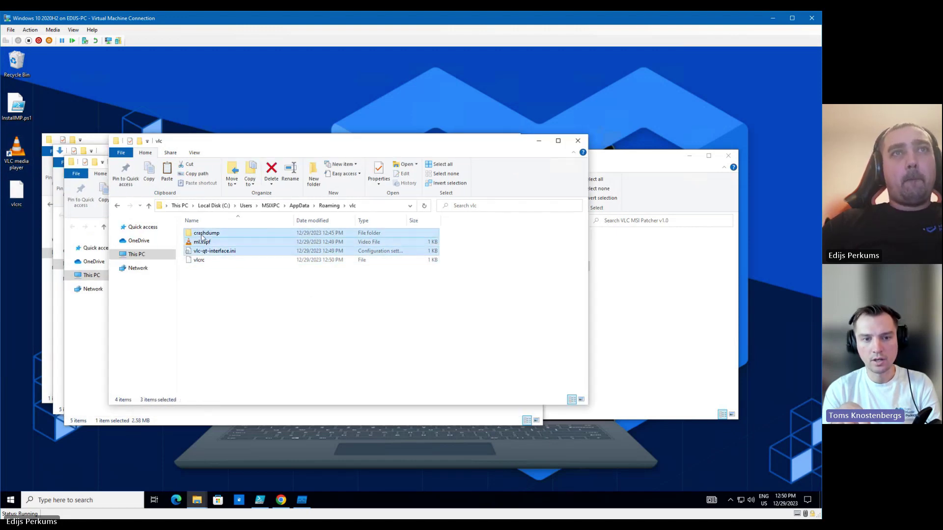
key(Delete)
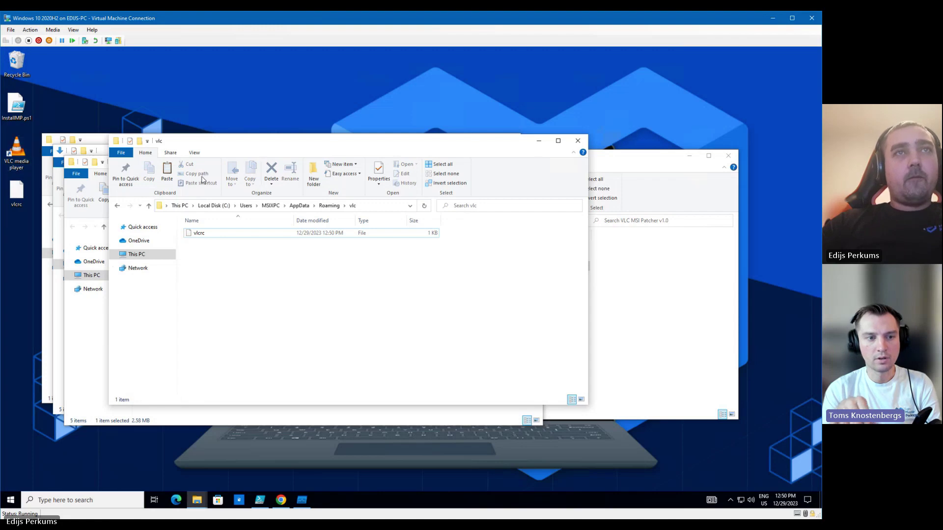
click(329, 206)
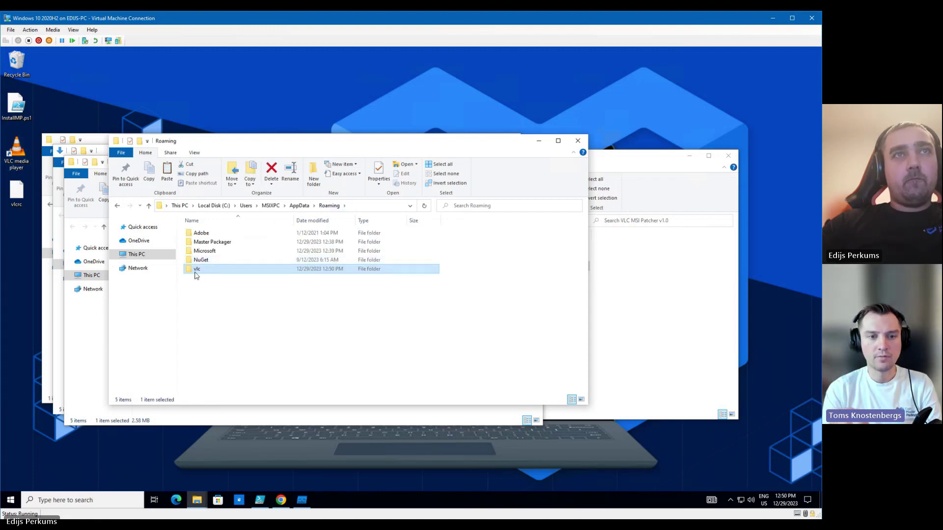
double_click(195, 270)
click(653, 156)
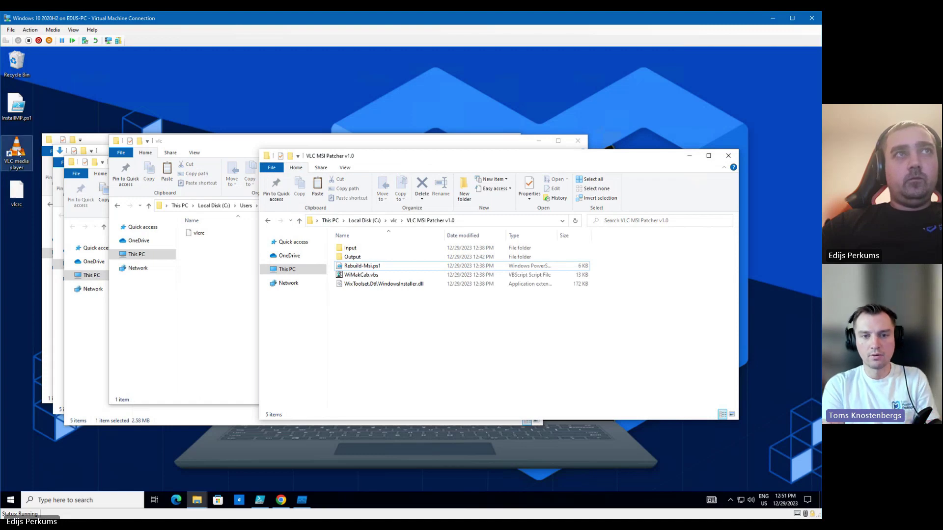
click(194, 254)
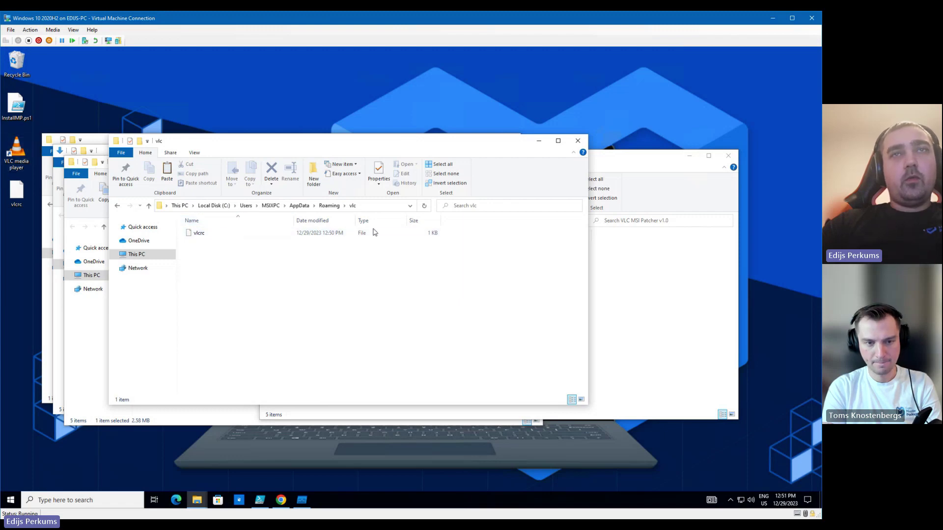
Launch VLC media player, check the Privacy / Network Interaction options in its preferences, cancel the preferences and close the player
double_click(16, 150)
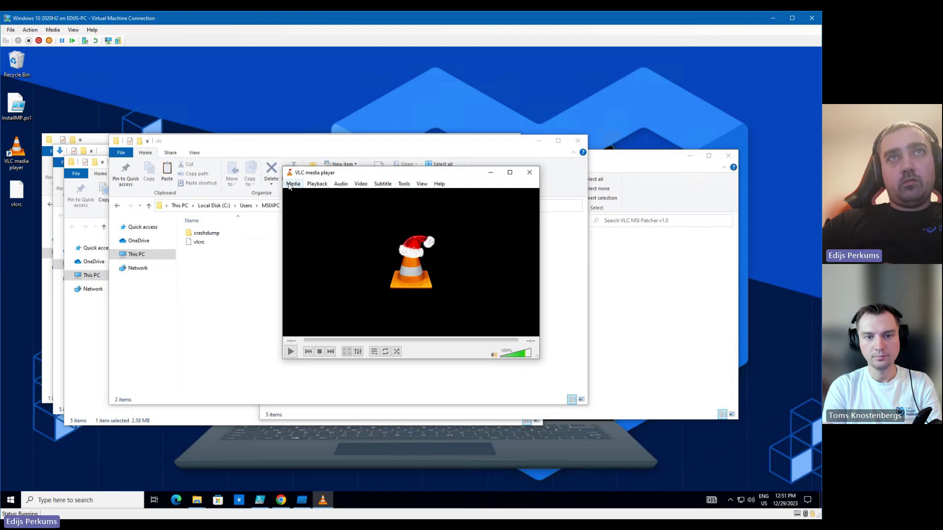
click(293, 185)
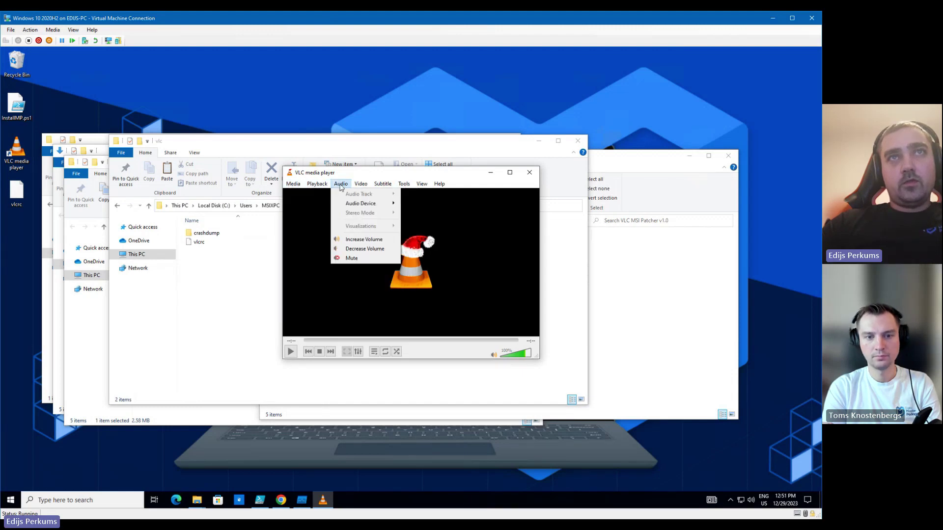
mouse_move(403, 184)
click(440, 282)
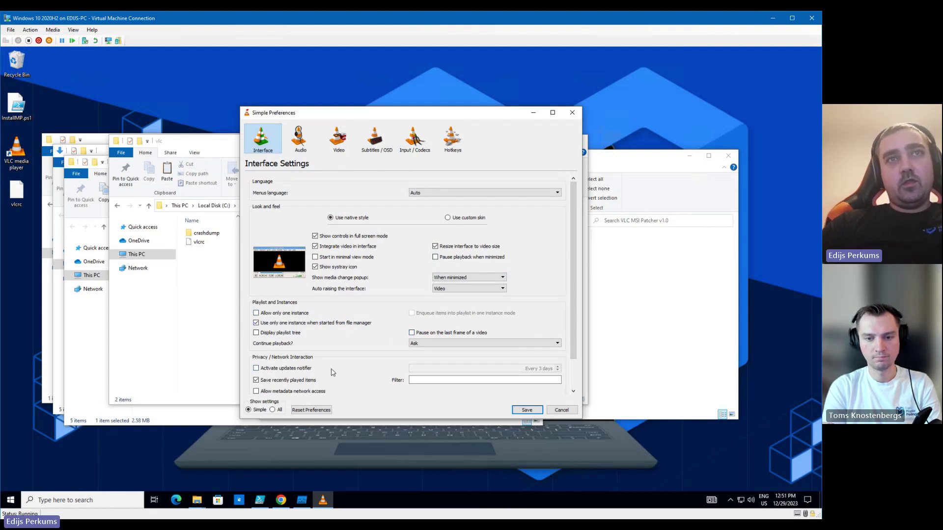
click(561, 410)
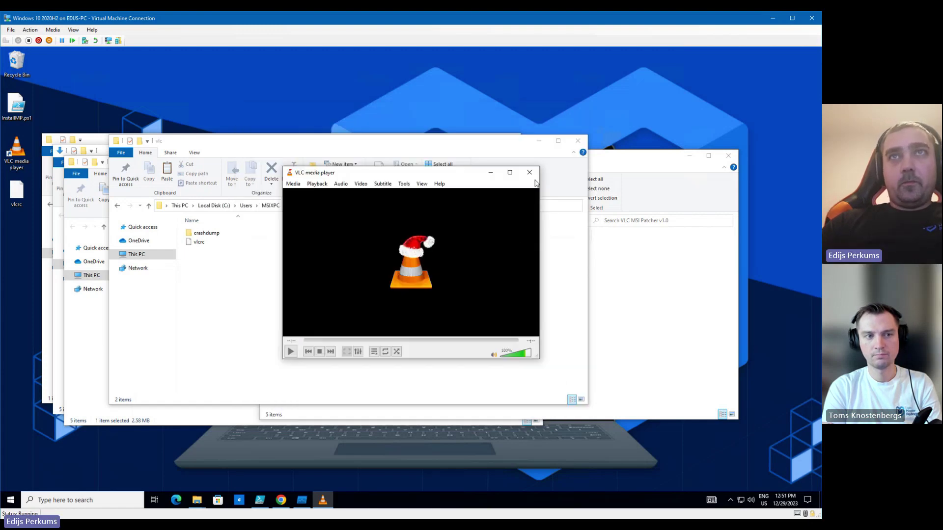
click(530, 172)
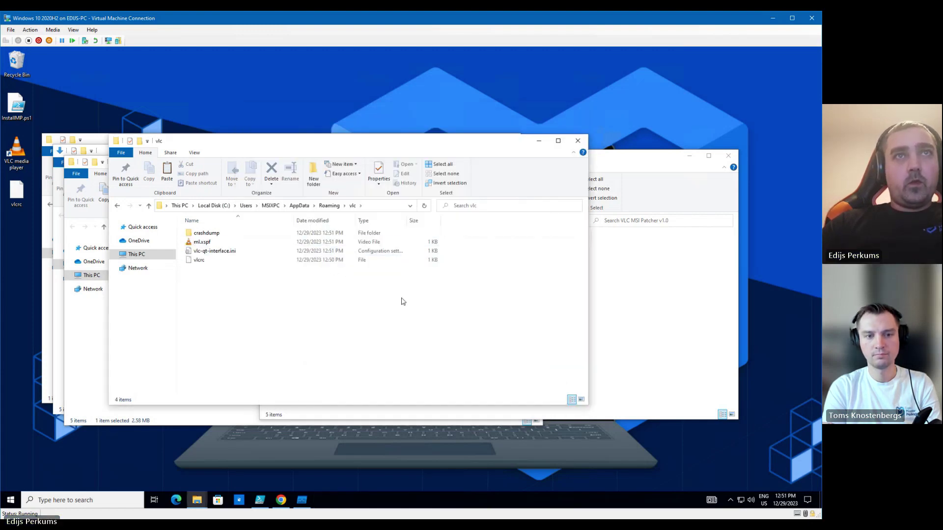
Open vlc-3.0.20-win64_Fixed.msi from the VLC MSI Patcher v1.0 Output folder in Master Packager
click(669, 312)
double_click(358, 256)
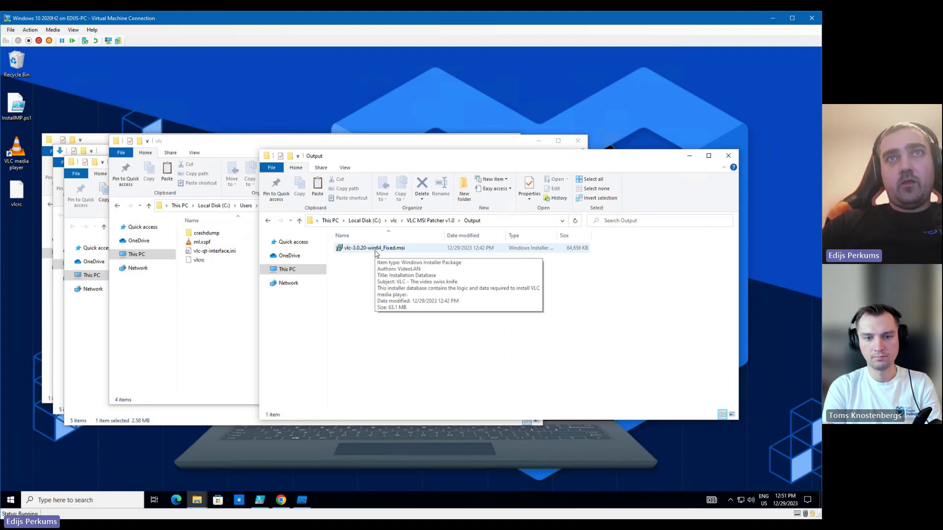
right_click(373, 252)
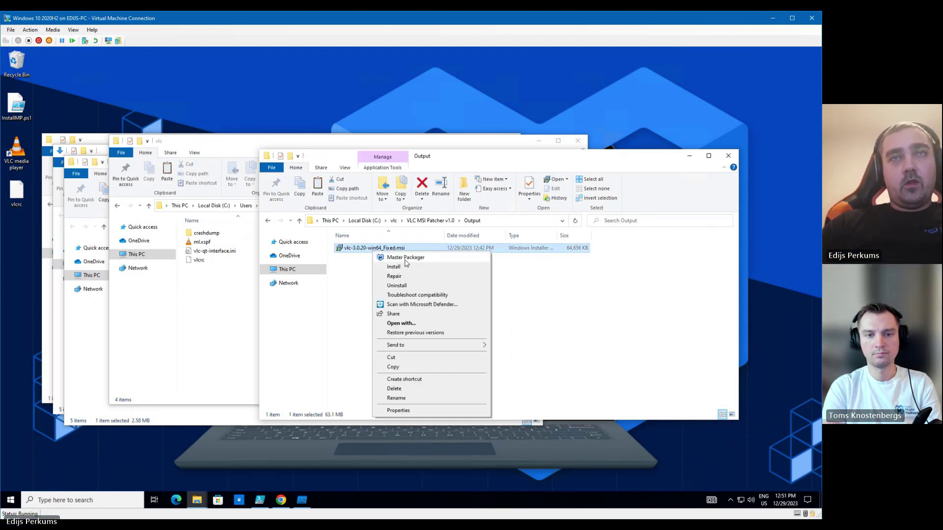
click(392, 257)
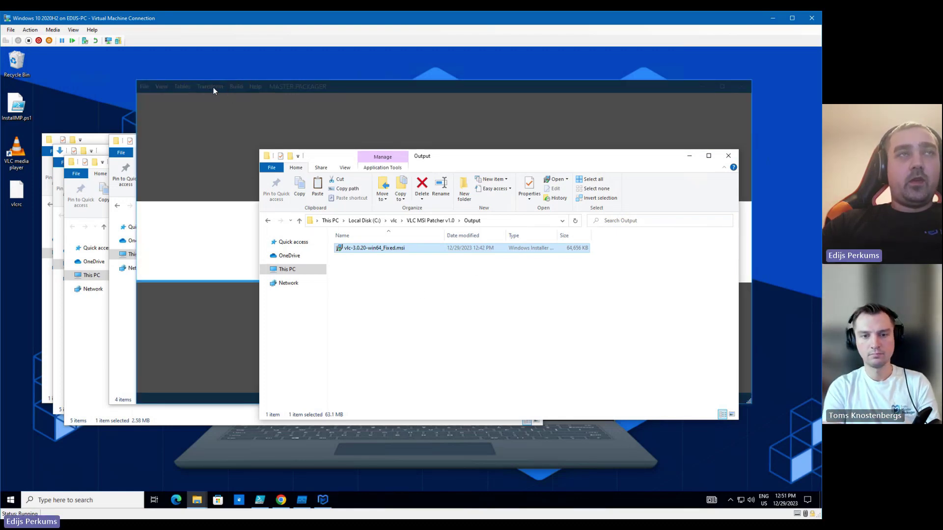
Create a new transform for the MSI and save it as VLC.mst in the Output folder
click(244, 87)
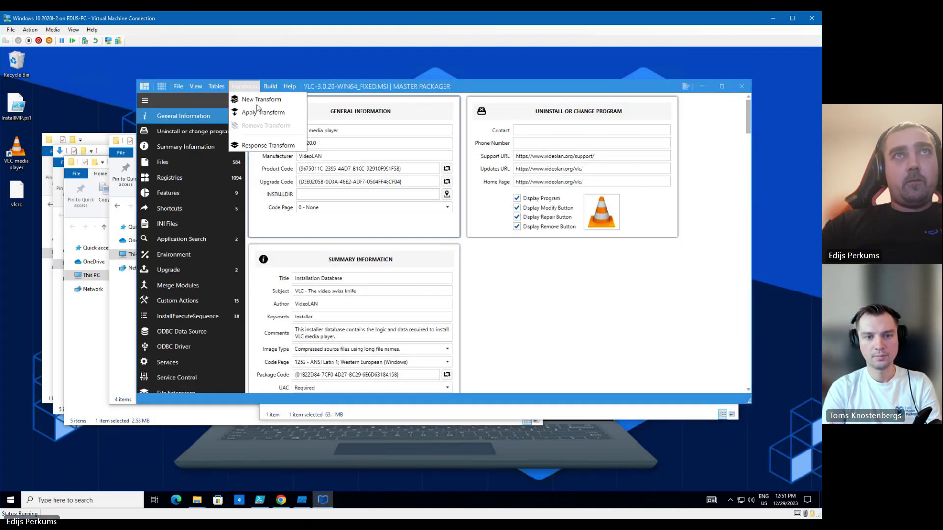
click(260, 99)
text(v)
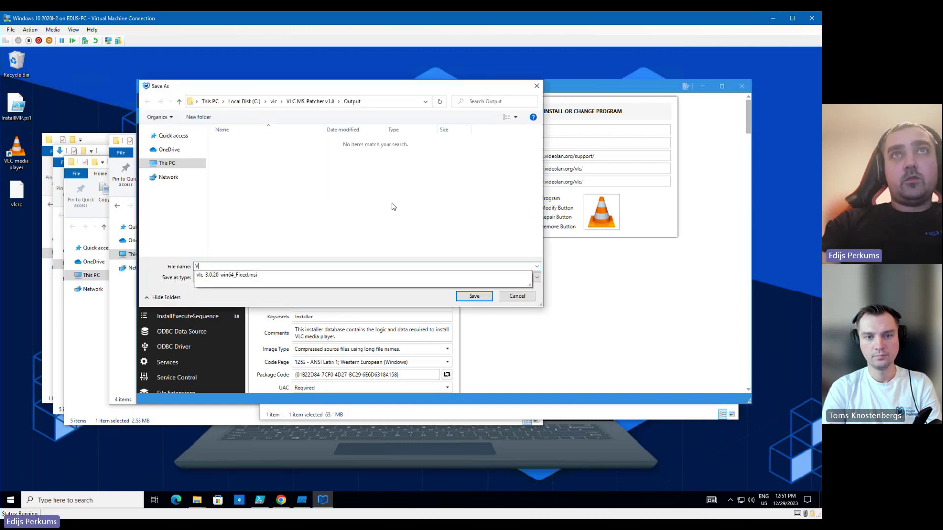
text(LC.ms)
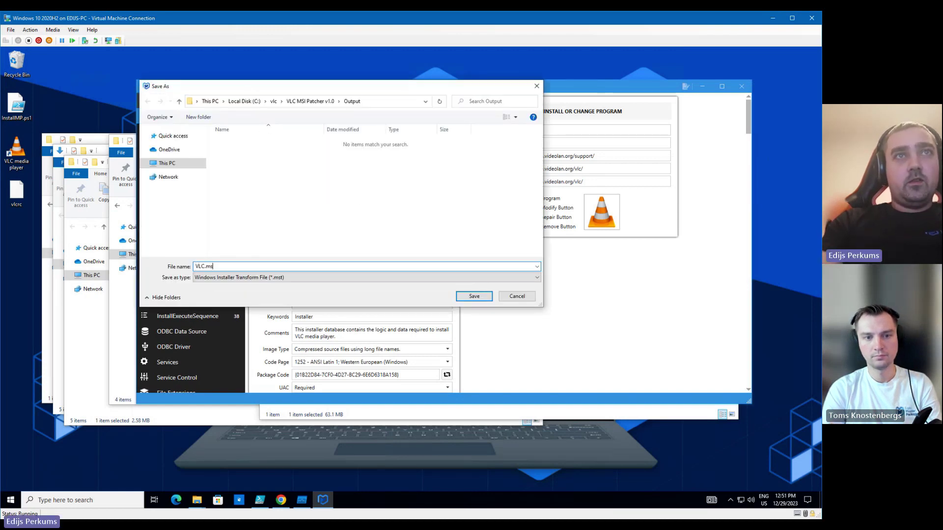
text(t)
key(Return)
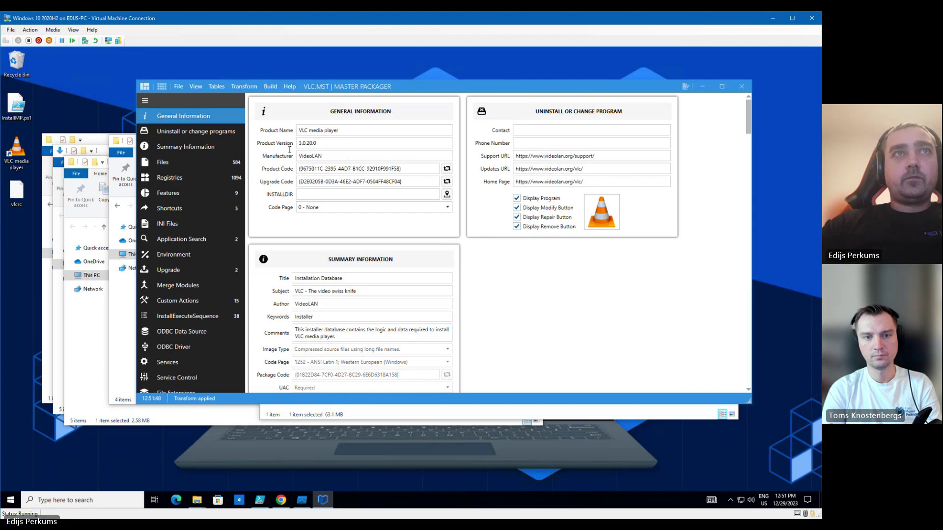
Remove the desktop VLC media player shortcut and the Release Notes shortcut from the package
click(190, 210)
right_click(277, 143)
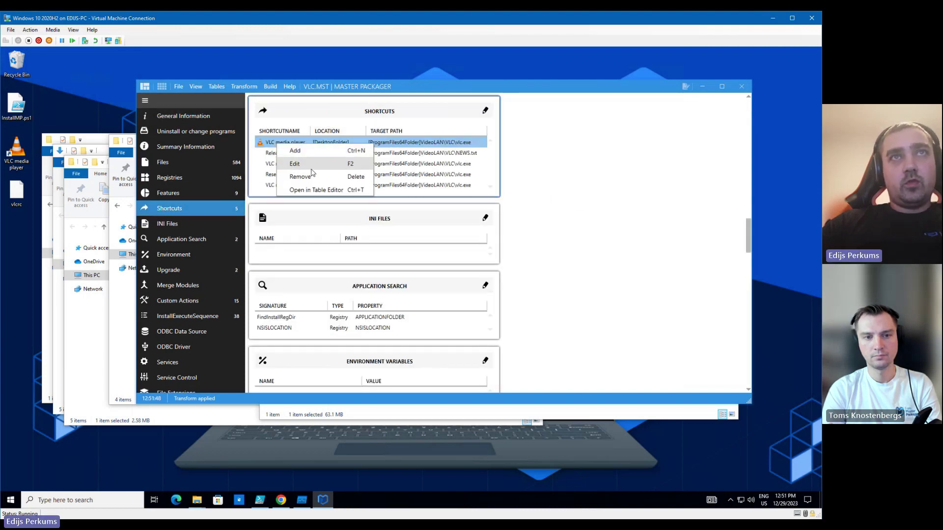
click(312, 175)
ctrl+click(275, 175)
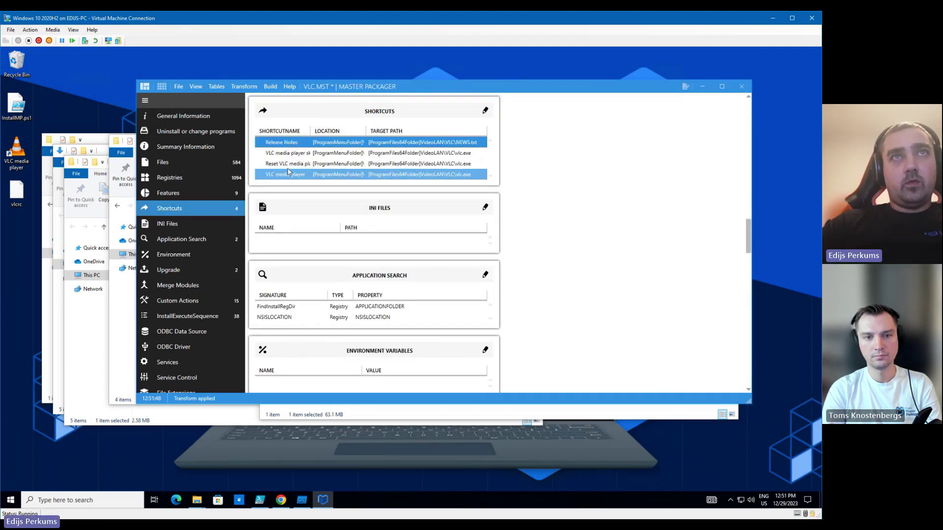
right_click(290, 143)
click(321, 177)
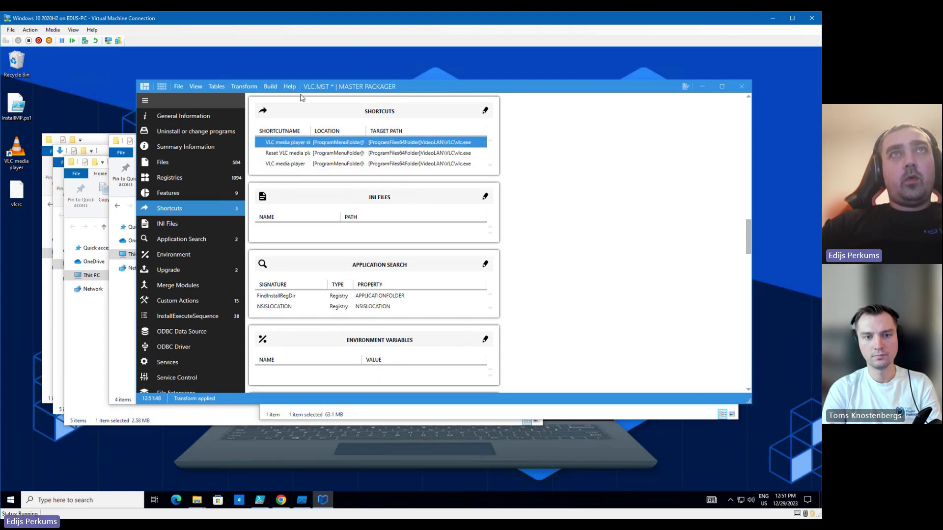
Add the desktop's vlcrc file to the VideoLAN VLC folder under ProgramFiles64Folder, building Disk1.cab outside the MSI immediately
click(23, 201)
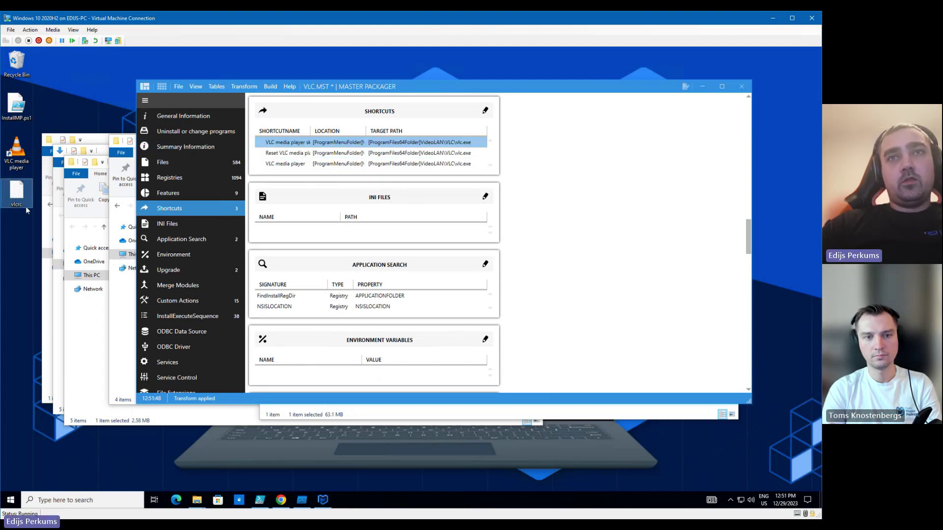
click(407, 407)
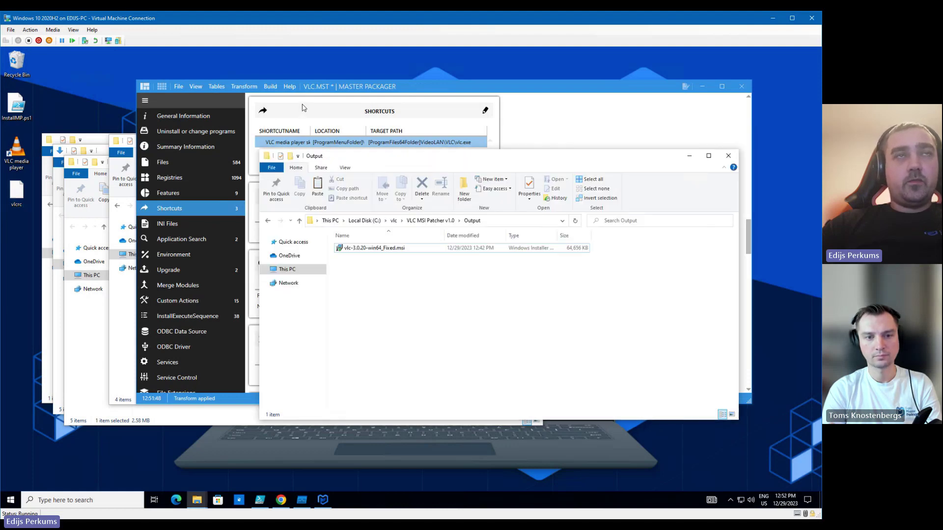
click(187, 164)
click(307, 153)
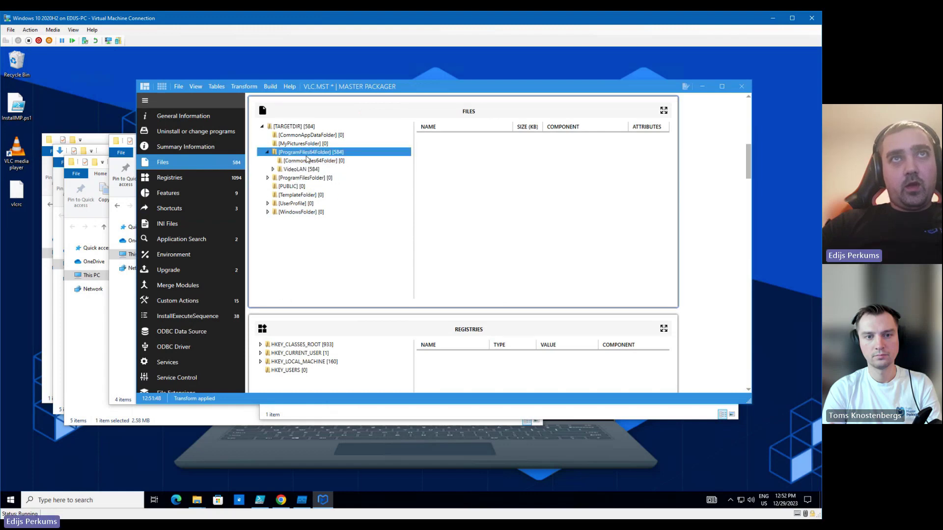
key(Down)
key(Down)
key(Right)
key(Down)
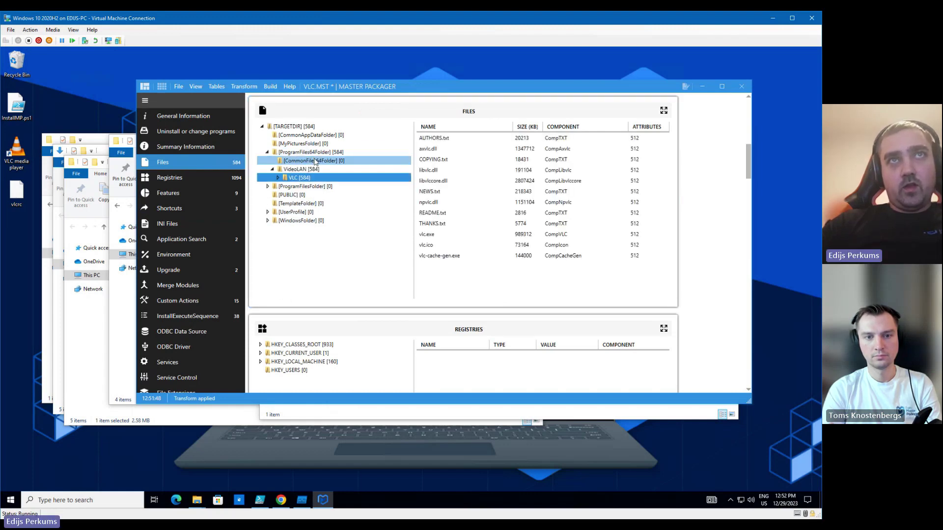
key(Right)
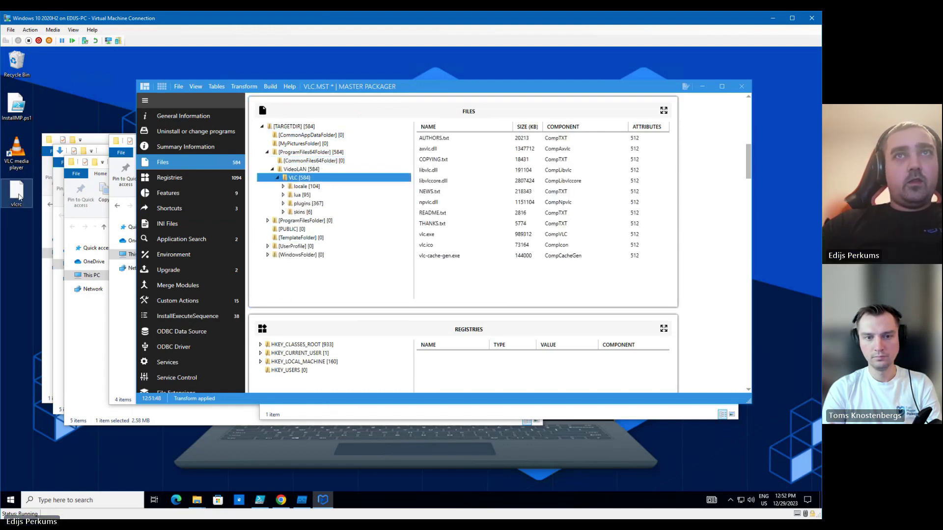
drag(19, 197, 461, 283)
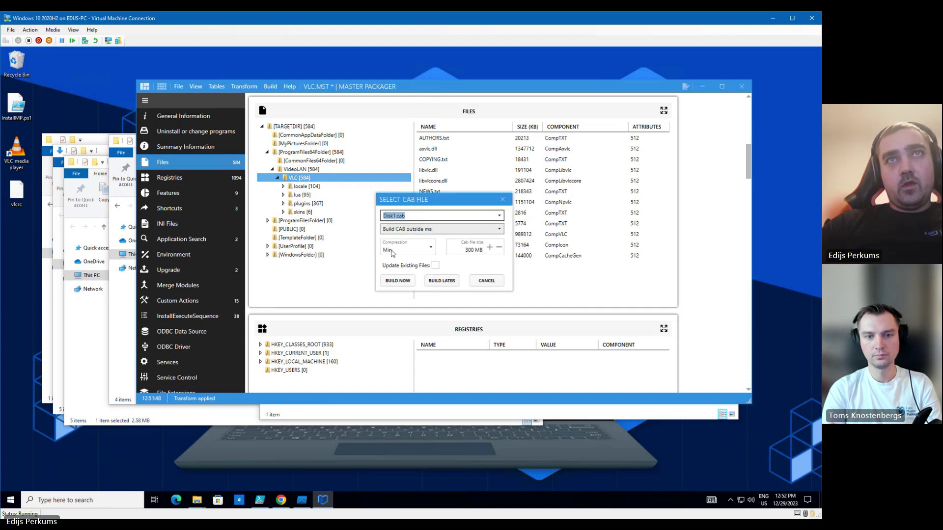
click(398, 280)
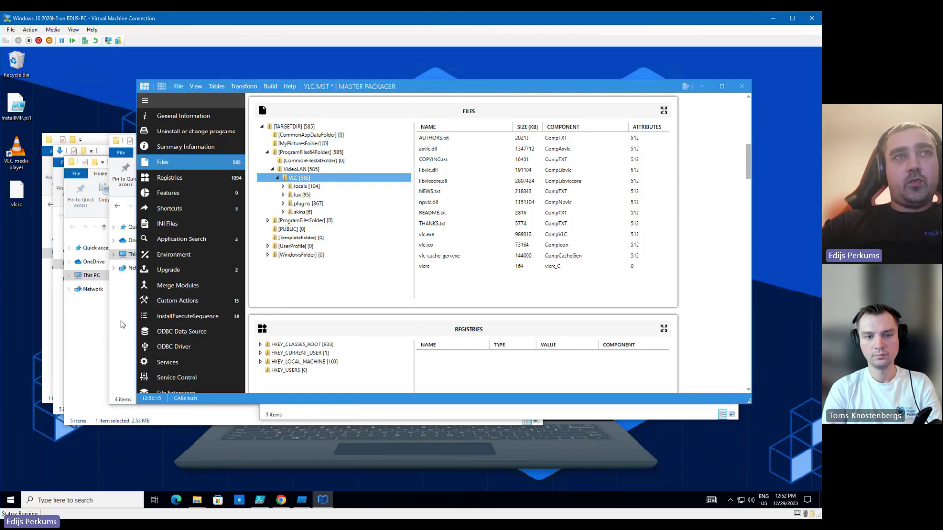
Add a predefined Copy to UserProfile custom action that uses the vlcrc file from the VLC folder as its source
click(187, 301)
double_click(276, 139)
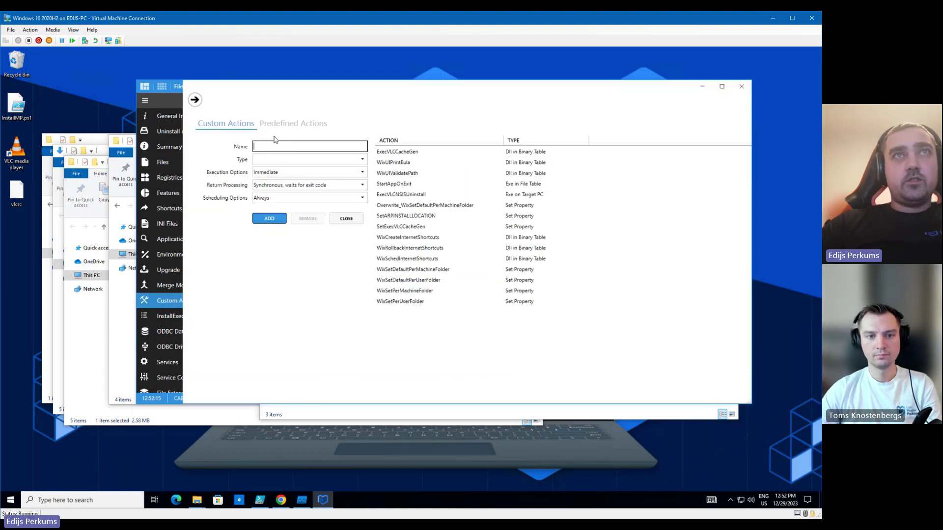
click(246, 123)
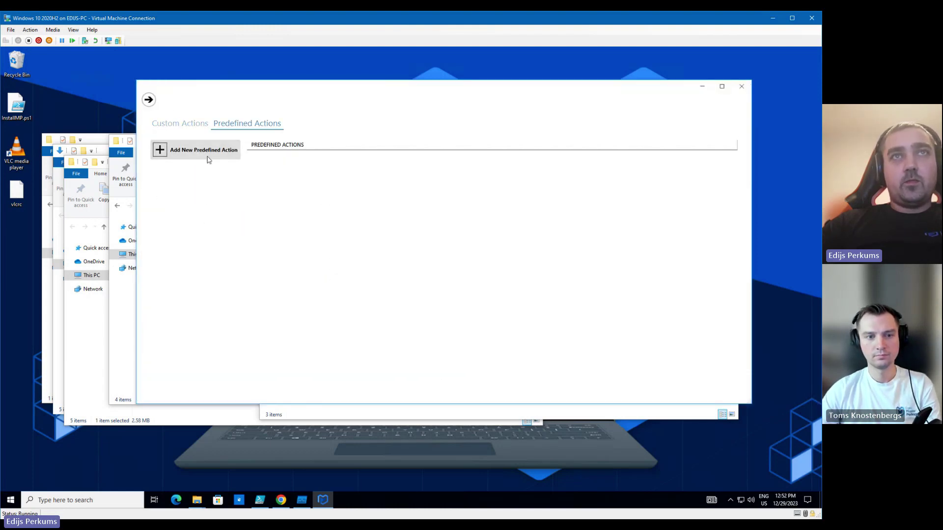
click(208, 160)
click(231, 195)
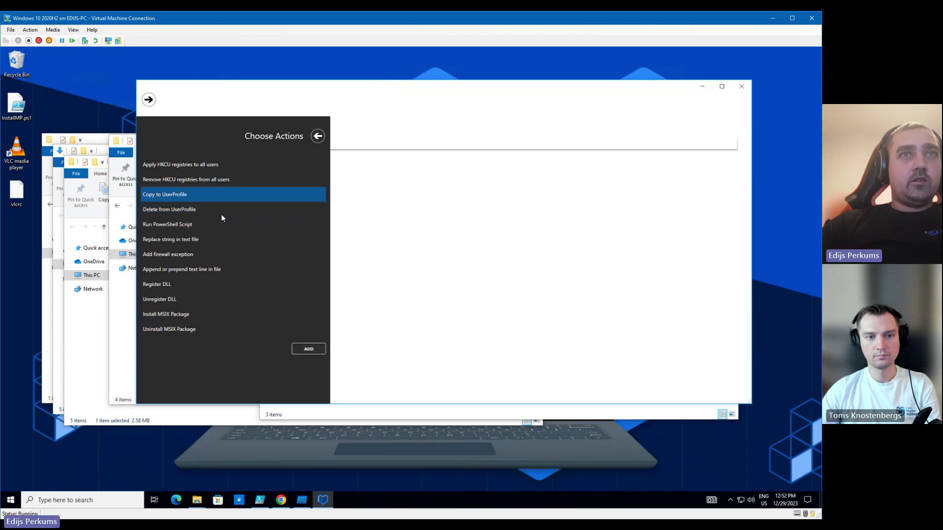
click(321, 349)
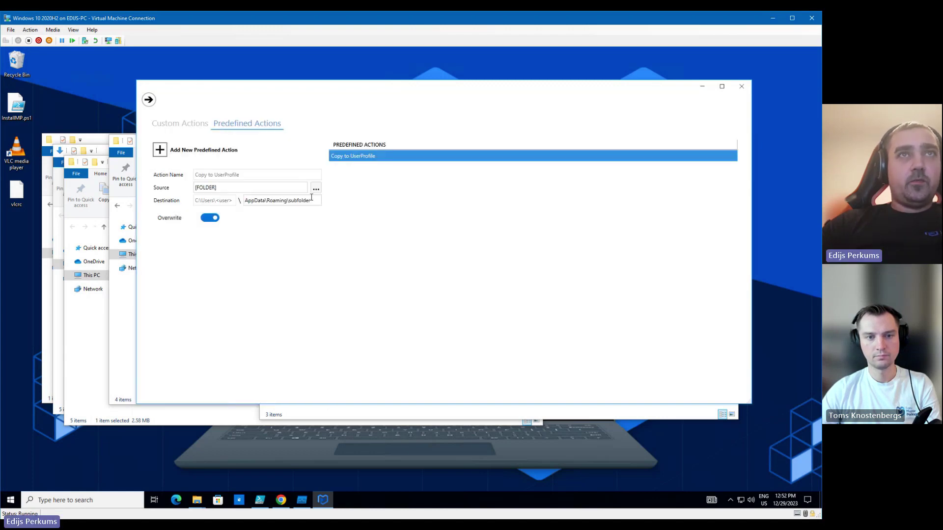
click(316, 191)
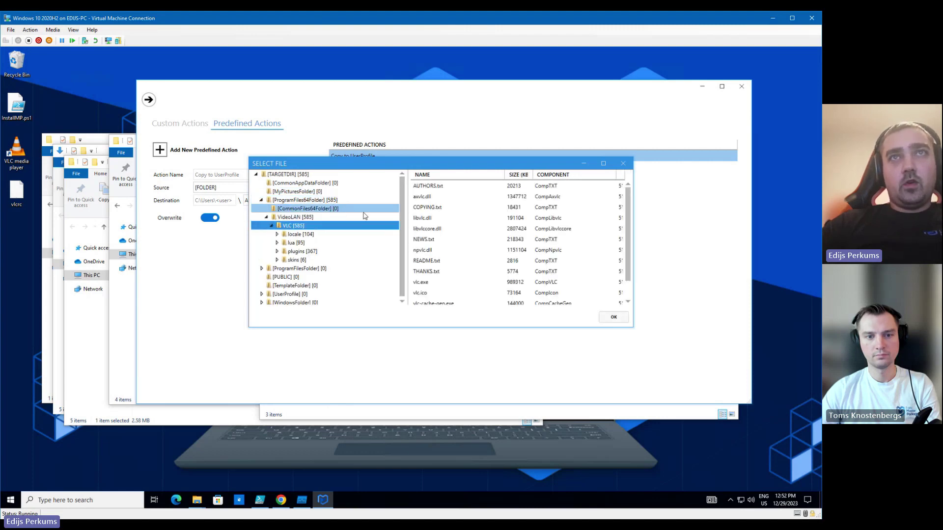
click(423, 293)
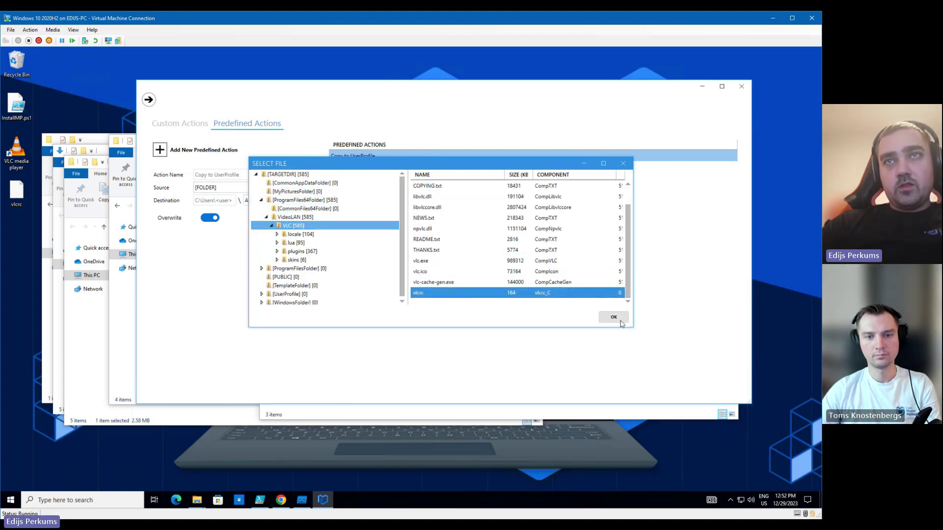
click(619, 322)
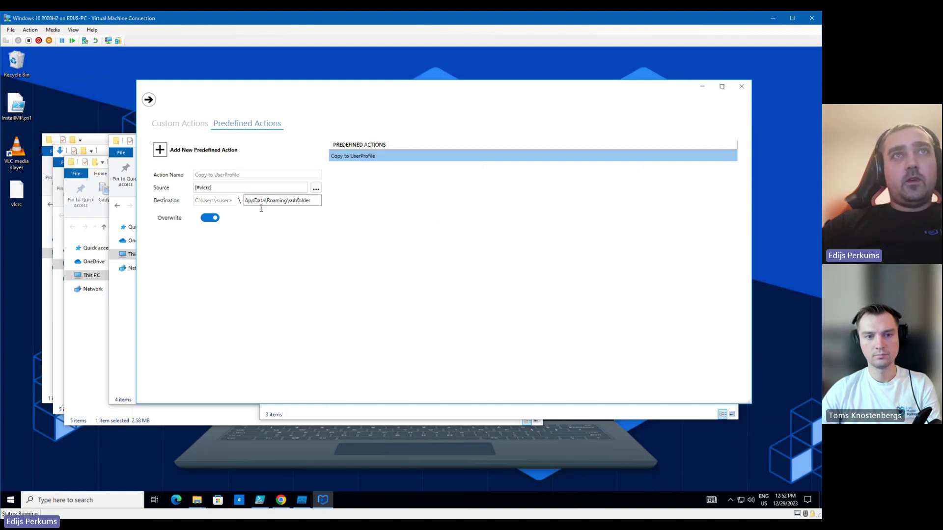
Set the copy action's destination to AppData\Roaming\vlc, keeping Overwrite on, and save the VLC.mst transform
click(119, 359)
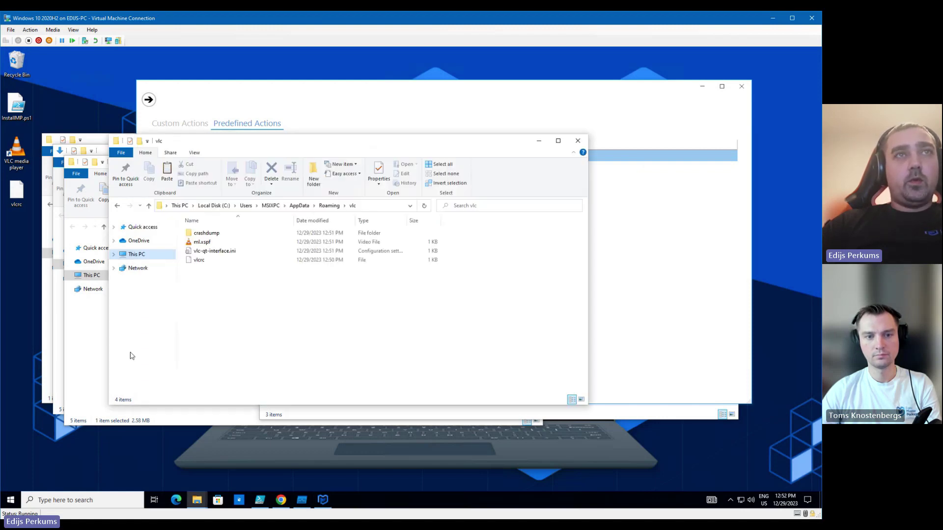
click(373, 206)
click(600, 268)
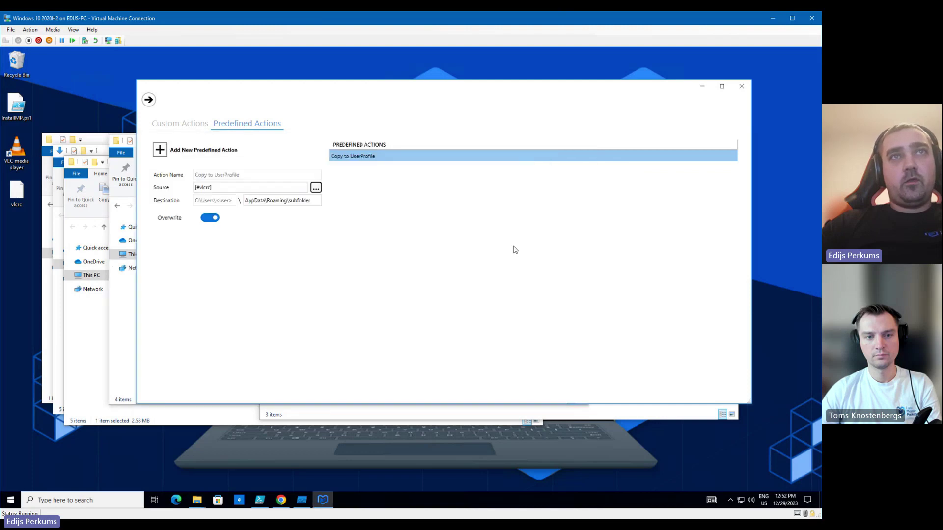
double_click(300, 200)
text(vlc)
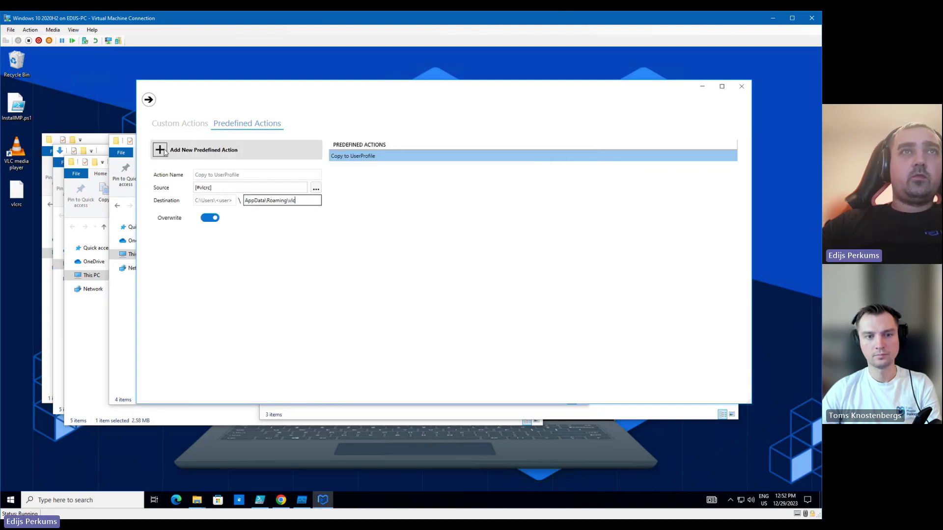
click(148, 100)
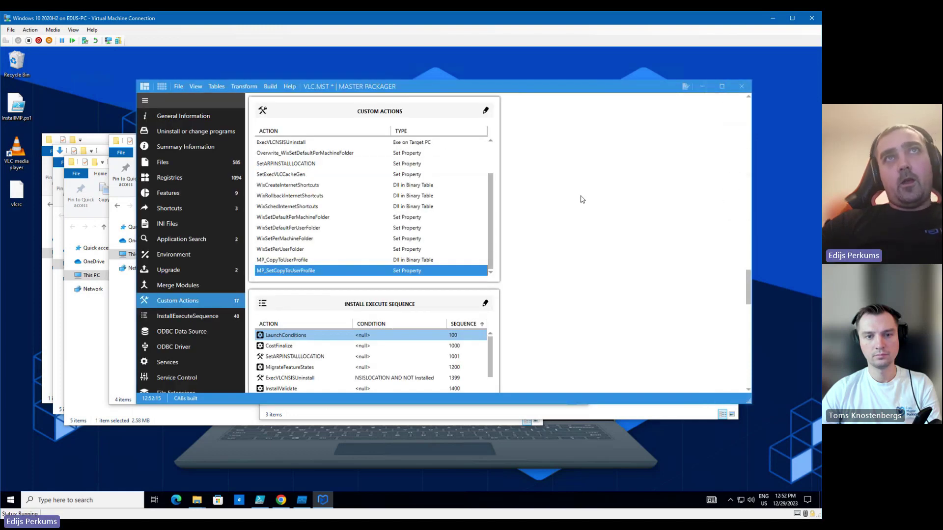
key(ctrl+s)
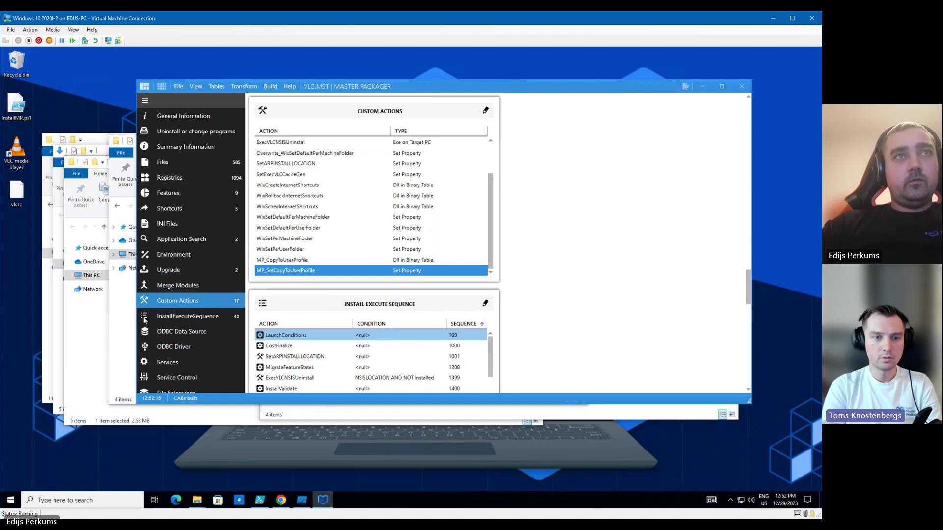
Switch to File Explorer and delete the vlc folder from the user's AppData\Roaming folder
click(119, 311)
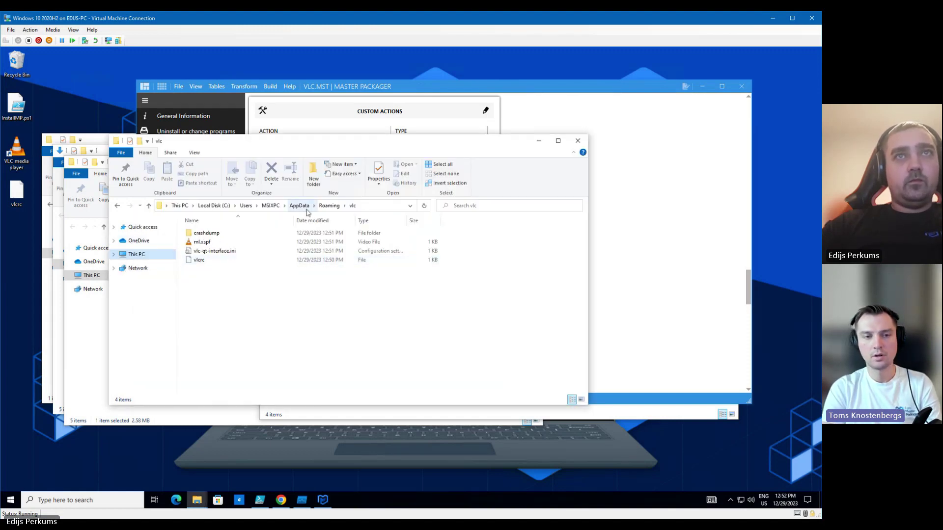
click(329, 205)
key(Delete)
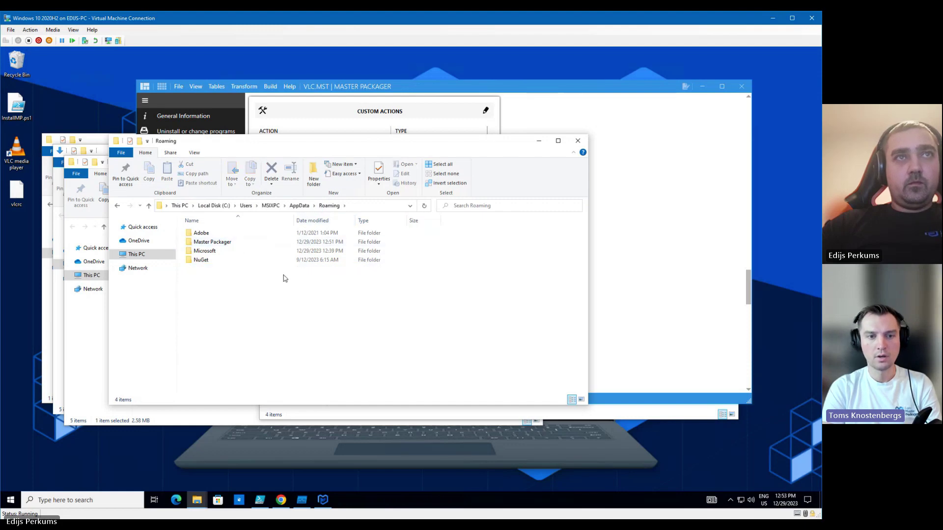
Close the leftover File Explorer windows behind Roaming, including the VLC MSI Patcher v1.0 Input folder
click(90, 338)
click(532, 162)
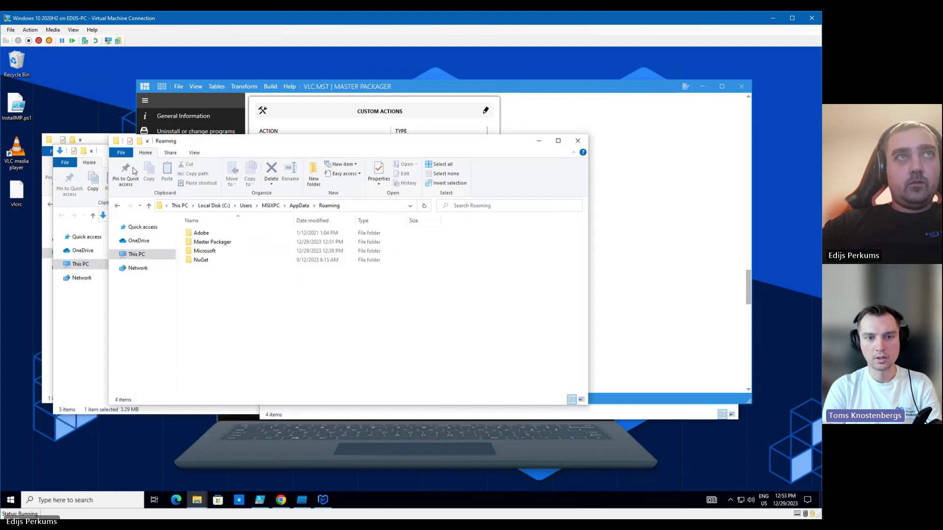
click(97, 154)
click(523, 151)
click(100, 145)
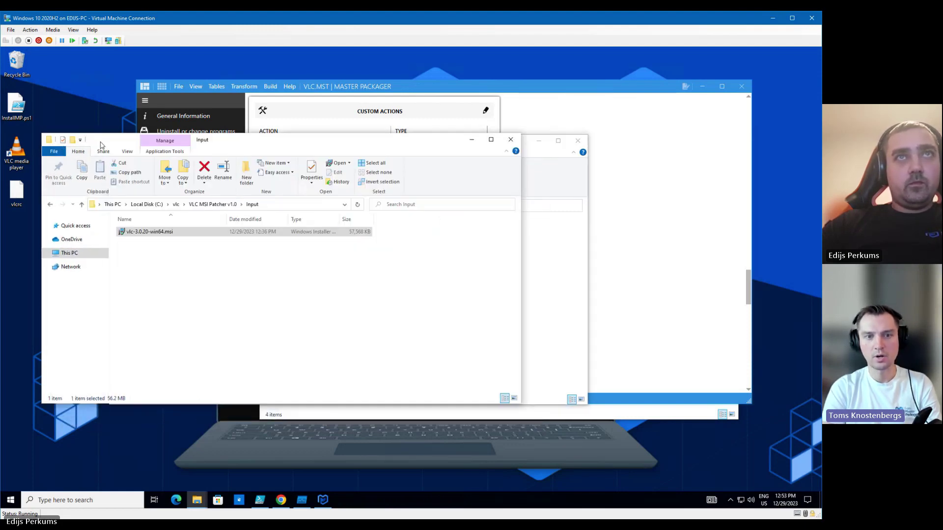
click(511, 141)
Run appwiz.cpl to open Programs and Features and uninstall VLC media player, allowing the elevation request
key(super+r)
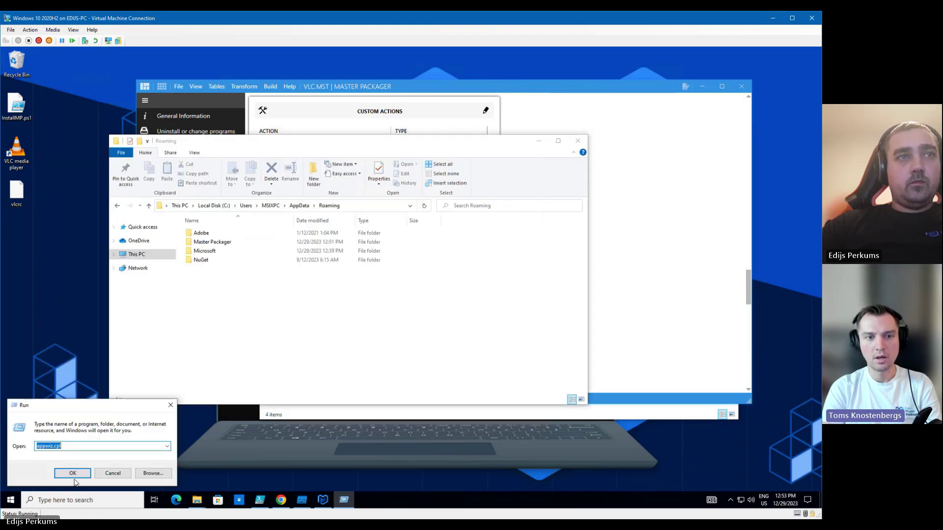
click(73, 473)
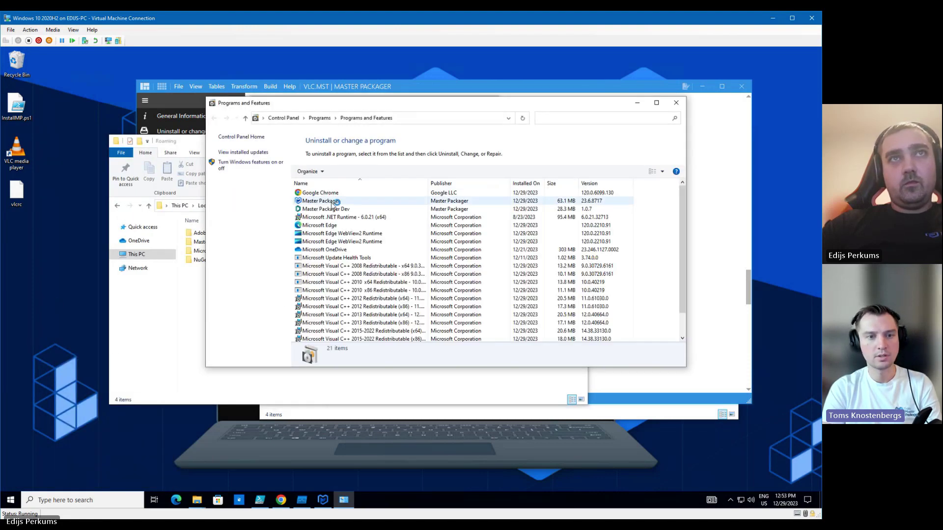
click(322, 202)
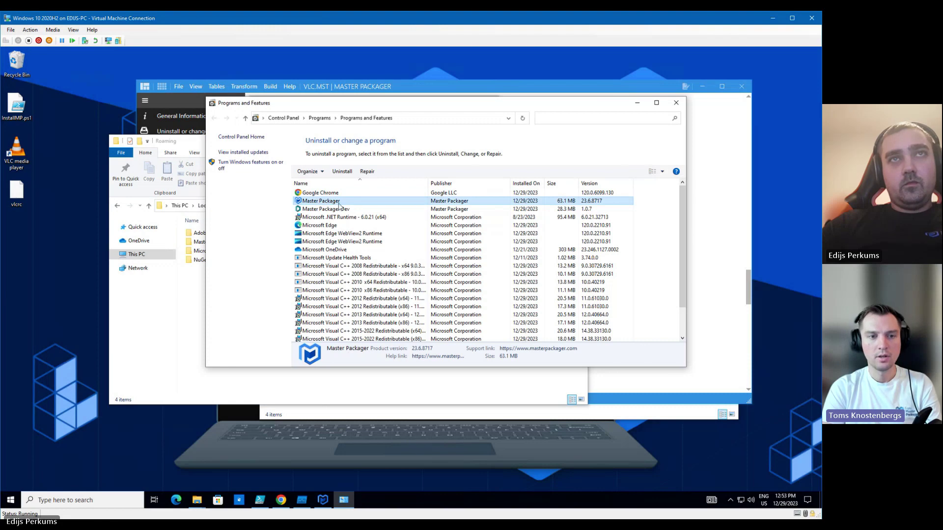
scroll(319, 250, down, 2)
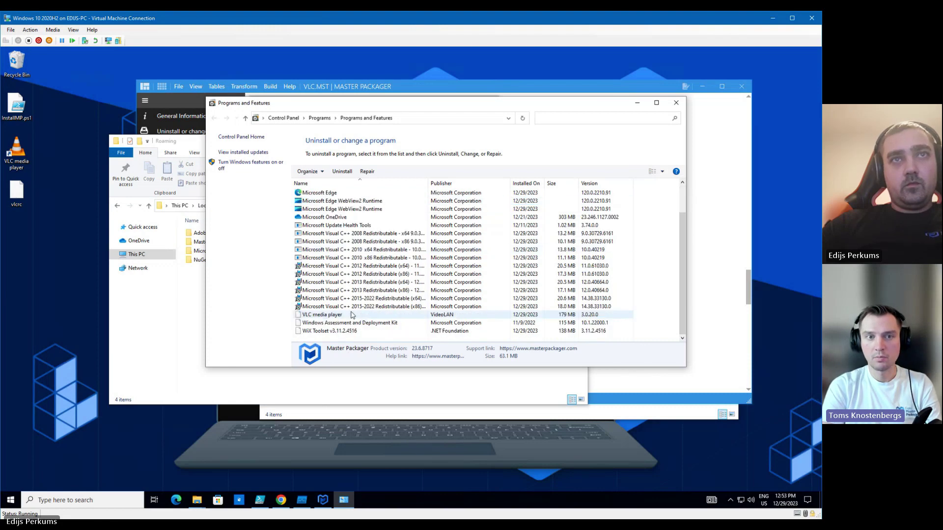
click(317, 314)
click(343, 171)
key(Return)
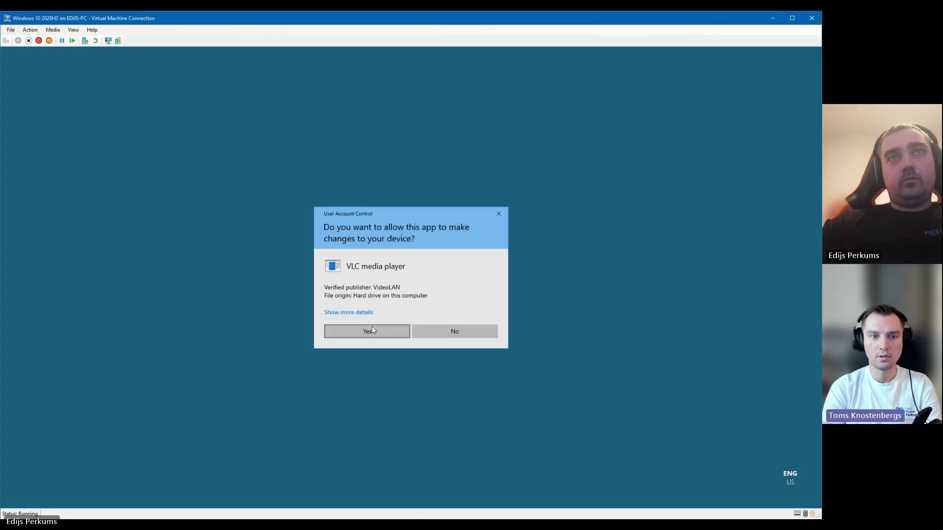
click(373, 327)
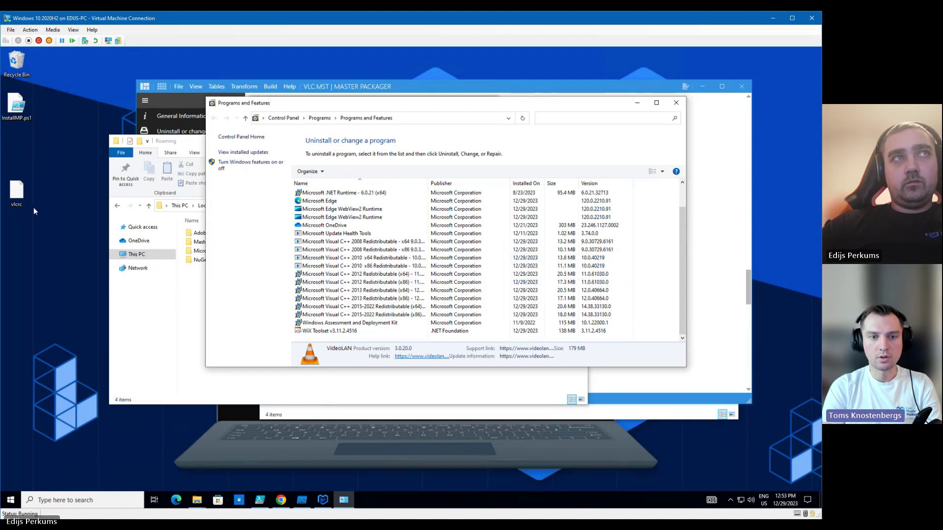
Check the details of the transform's VLC media player shortcut in Master Packager, and close Master Packager and Programs and Features
click(662, 385)
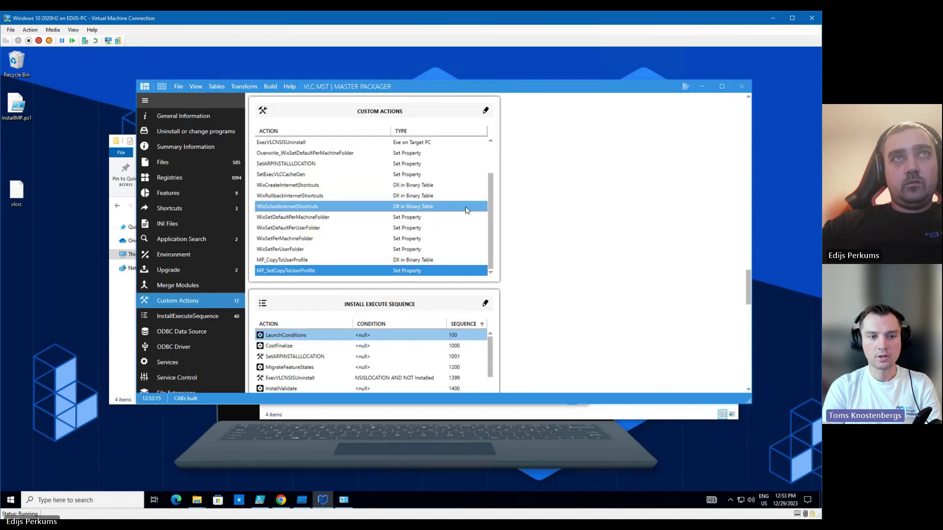
click(185, 209)
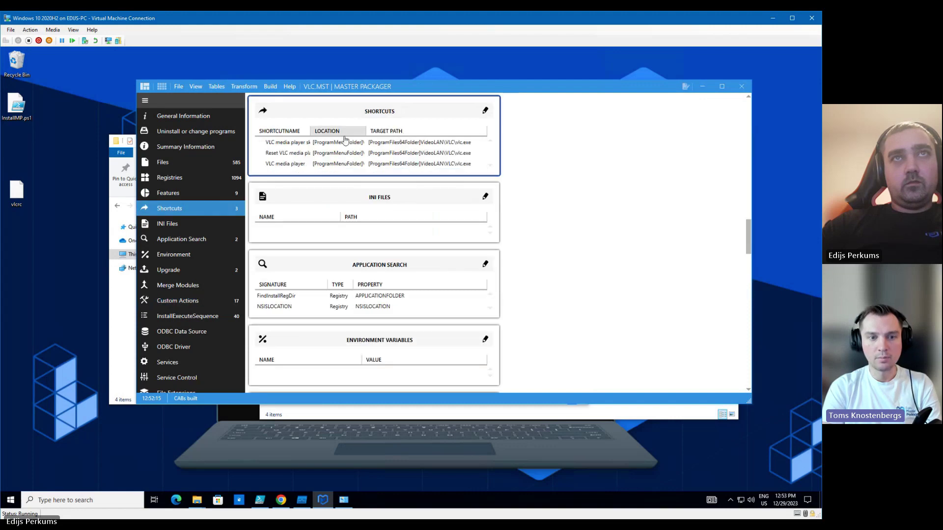
click(485, 111)
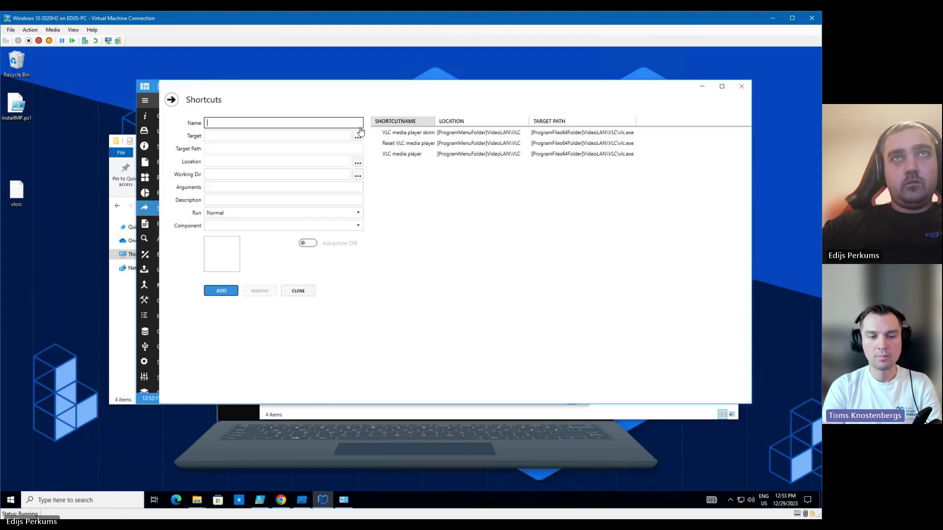
click(378, 153)
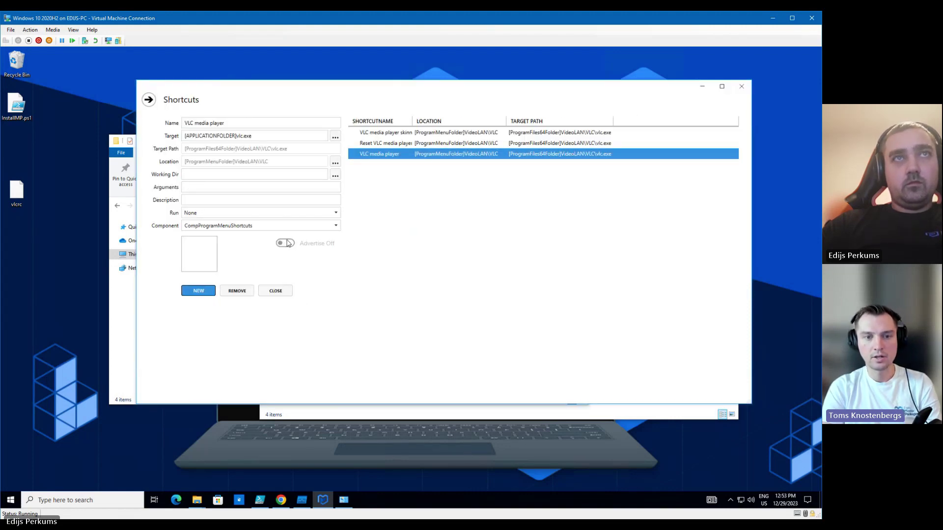
click(741, 87)
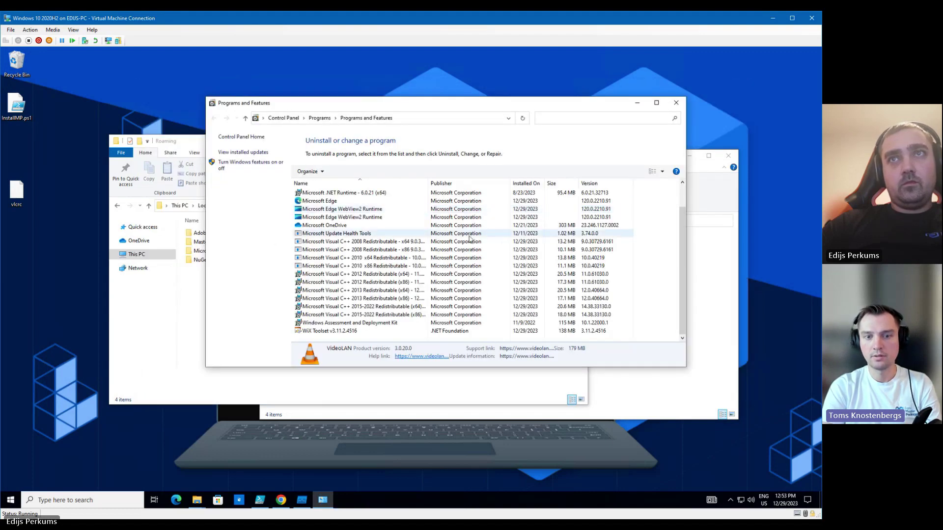
click(676, 103)
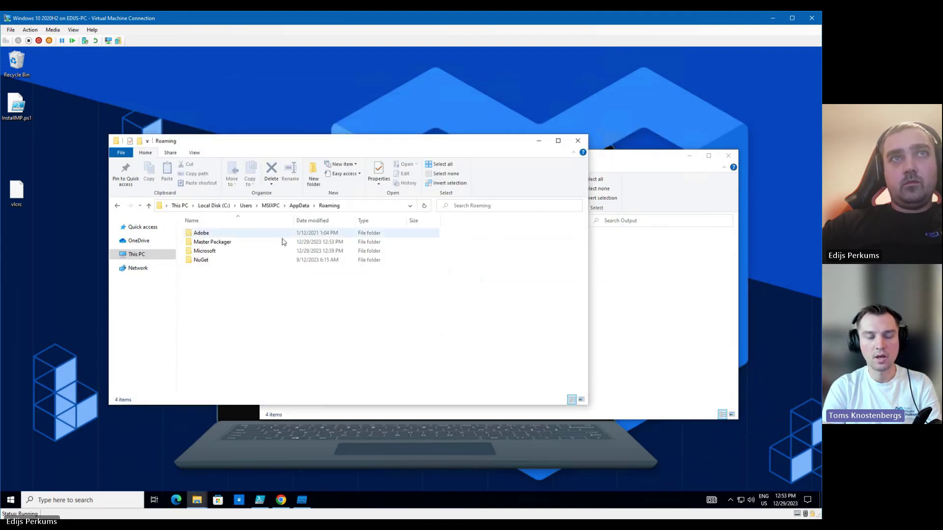
Delete the PFiles folder from the VLC MSI Patcher v1.0 Output folder
click(622, 289)
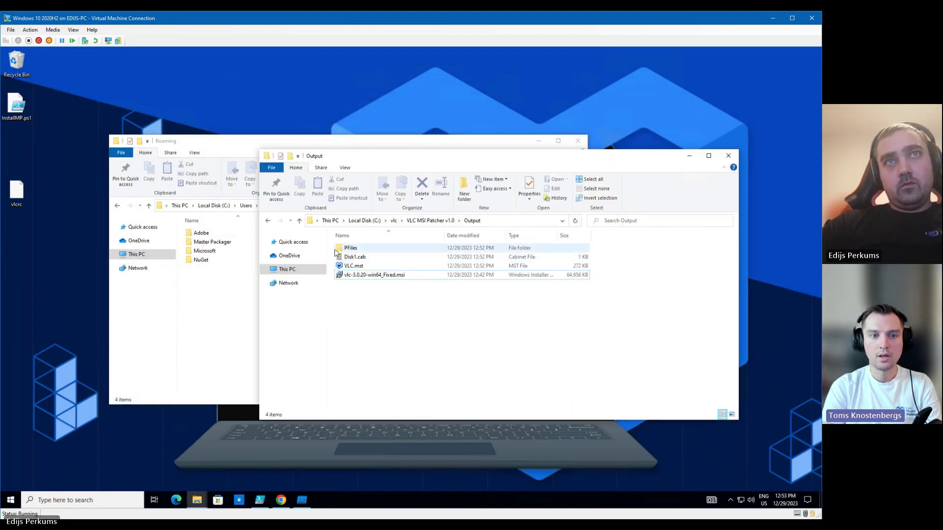
click(336, 248)
key(Delete)
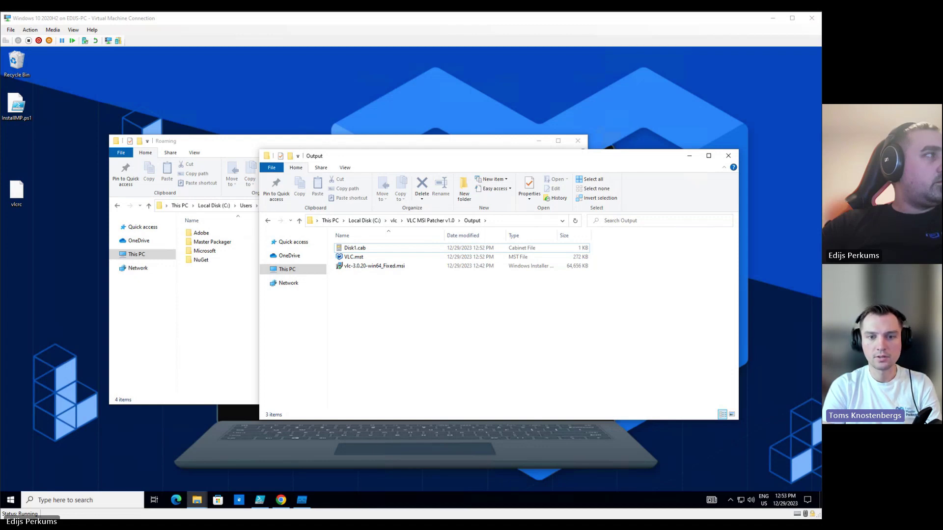
Paste PsExec64.exe onto the desktop and copy its full path
click(51, 279)
key(ctrl+v)
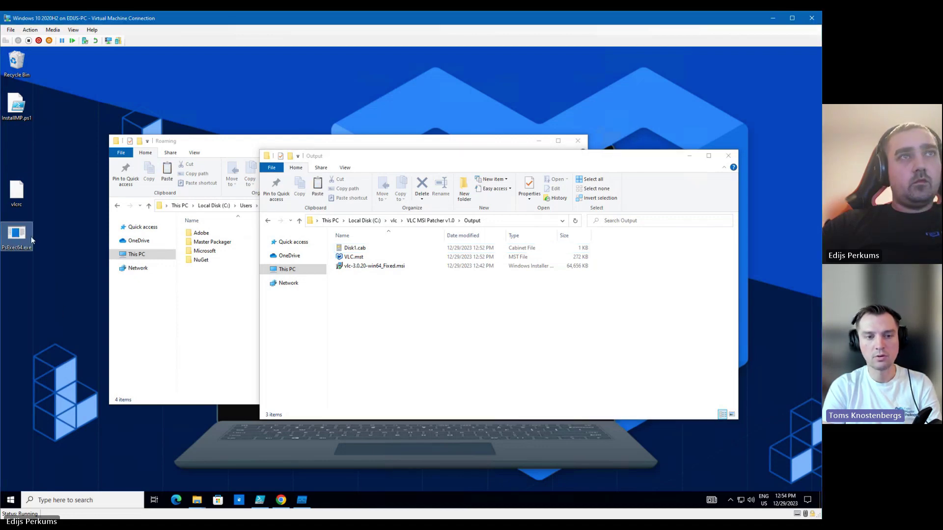
right_click(24, 234)
click(78, 208)
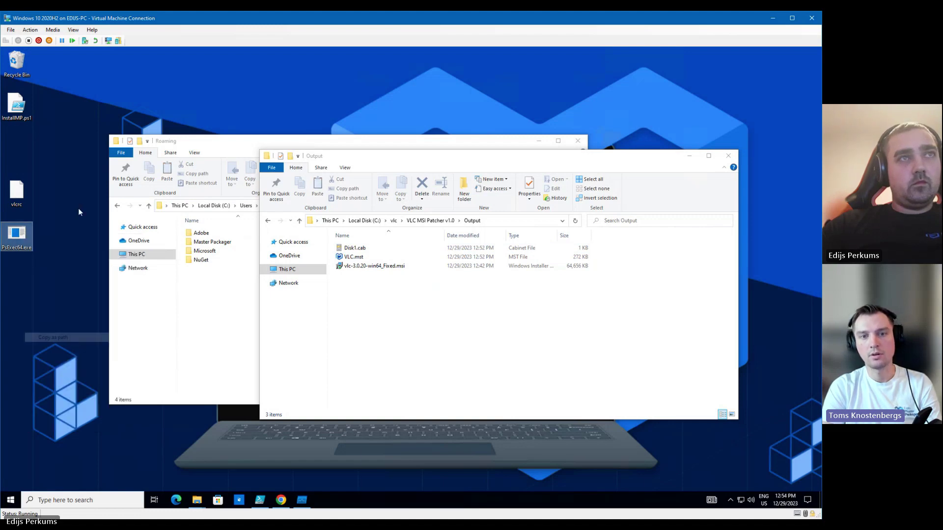
Open Command Prompt as administrator and begin a command with the copied PsExec64.exe path followed by /si msiexec /i
key(super)
text(cmd)
key(ctrl+shift+Return)
key(Return)
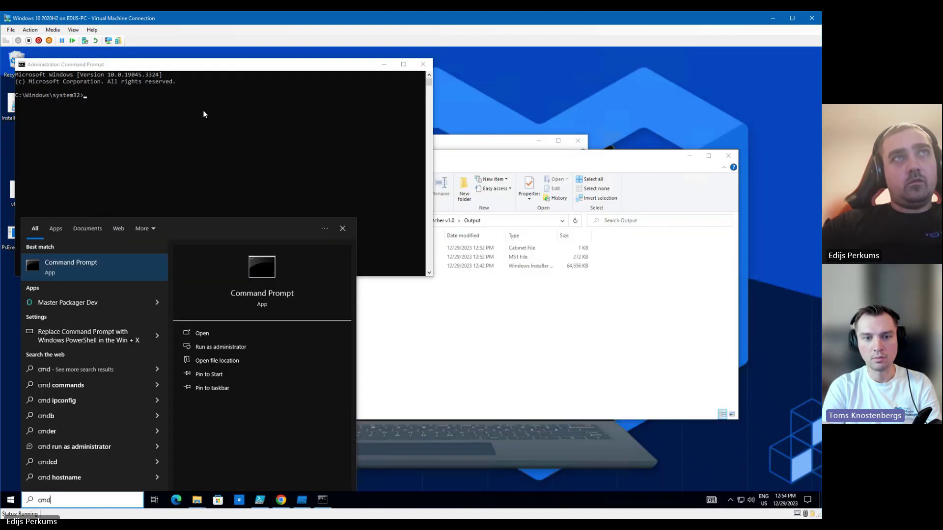
right_click(225, 137)
text(/si msiexec /i)
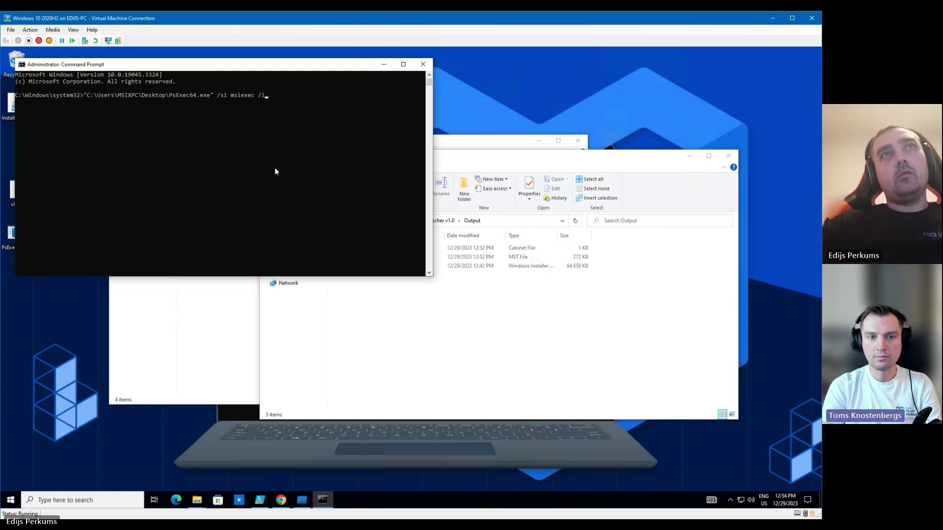
Copy the full path of vlc-3.0.20-win64_Fixed.msi and append it to the msiexec /i command
click(450, 341)
shift+right_click(361, 268)
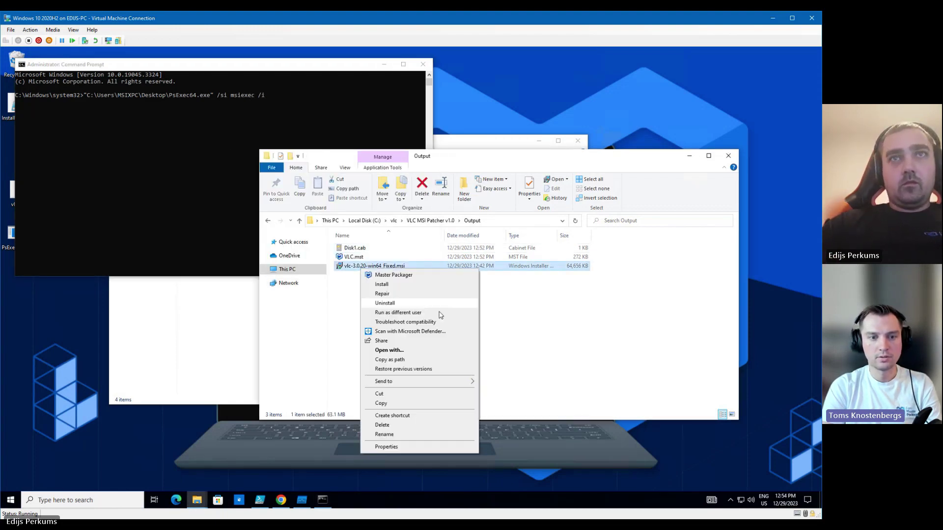
click(390, 360)
click(192, 160)
key(ctrl+v)
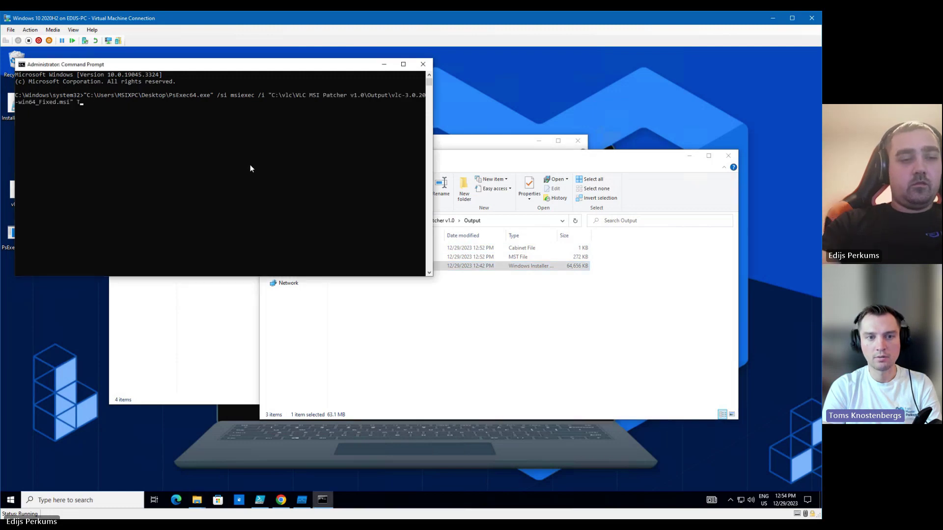
Complete the command with TRANSFORMS= set to the copied full path of VLC.mst, followed by the /qn switch
text(TRANSFORMS=)
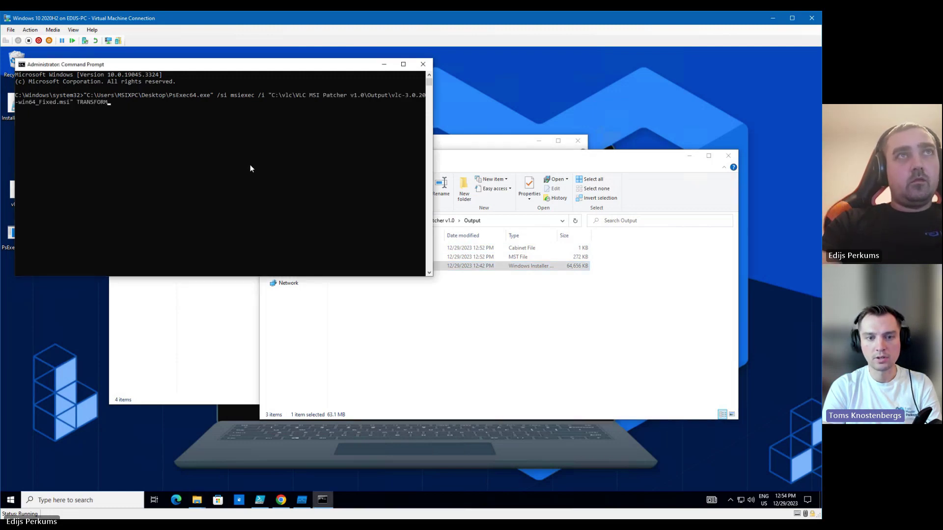
key(alt+Tab)
click(339, 258)
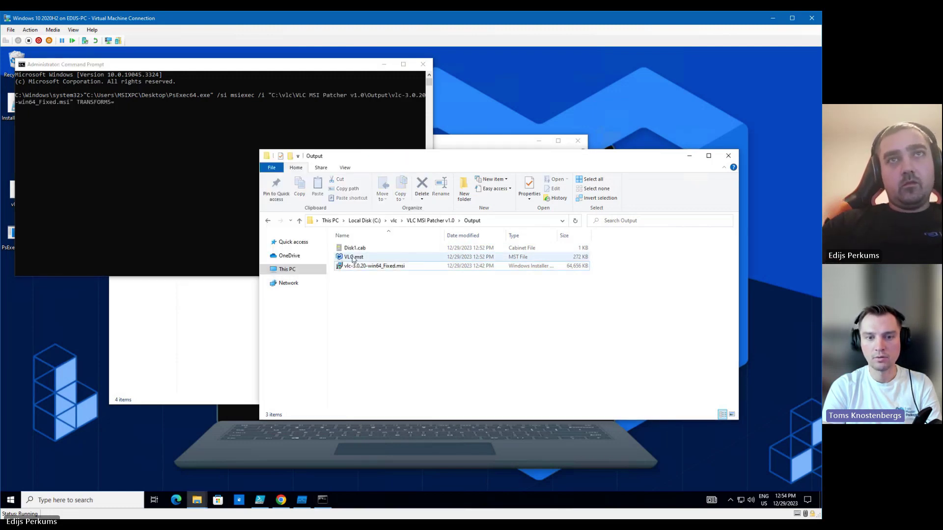
shift+right_click(353, 258)
click(393, 341)
click(205, 171)
key(ctrl+v)
text(/)
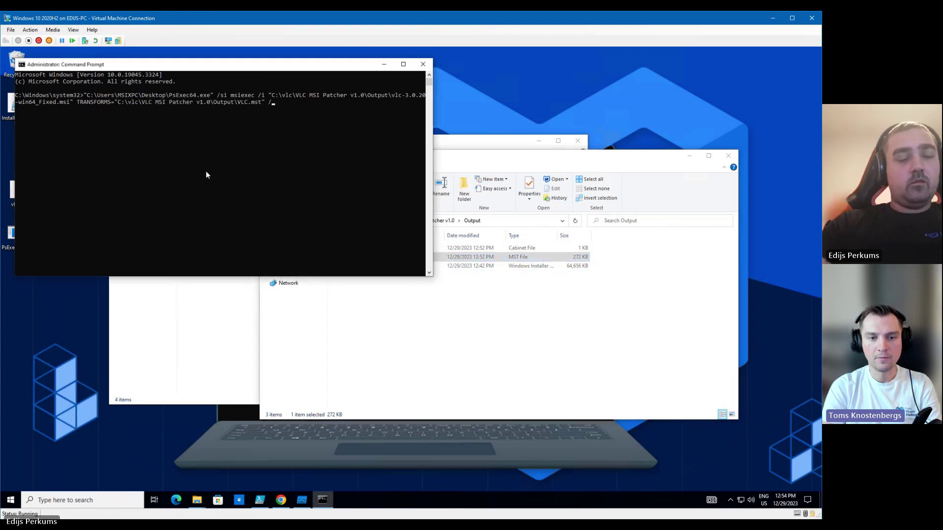
text(qn)
drag(159, 65, 189, 67)
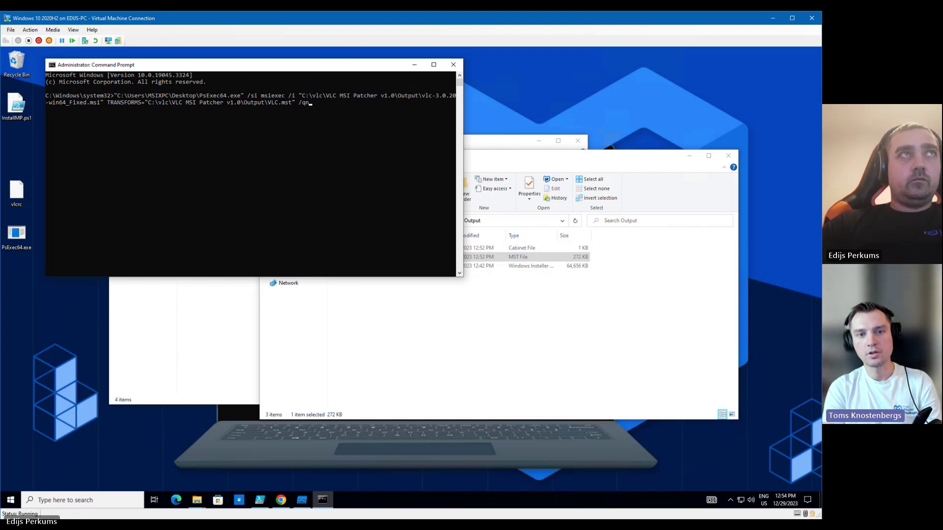
Close Process Monitor and check the contents of the user's AppData Roaming folder before installing
click(302, 500)
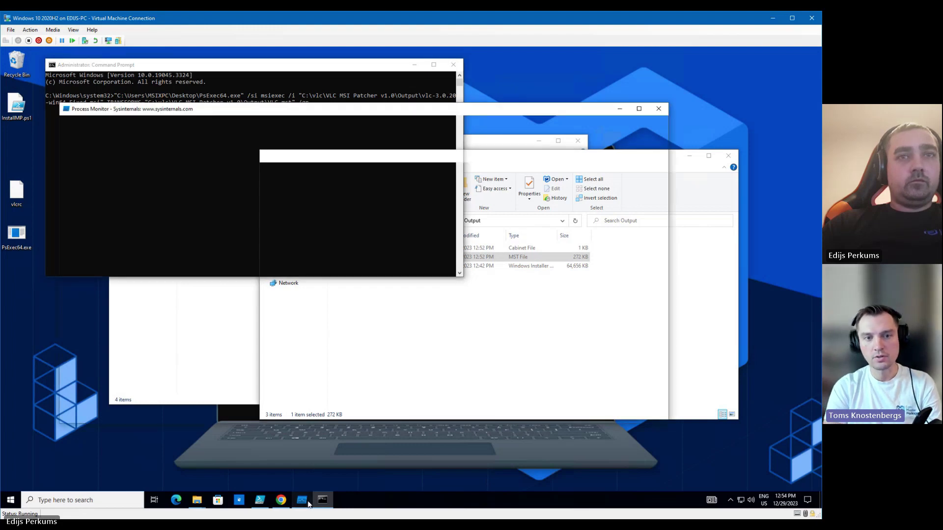
click(658, 109)
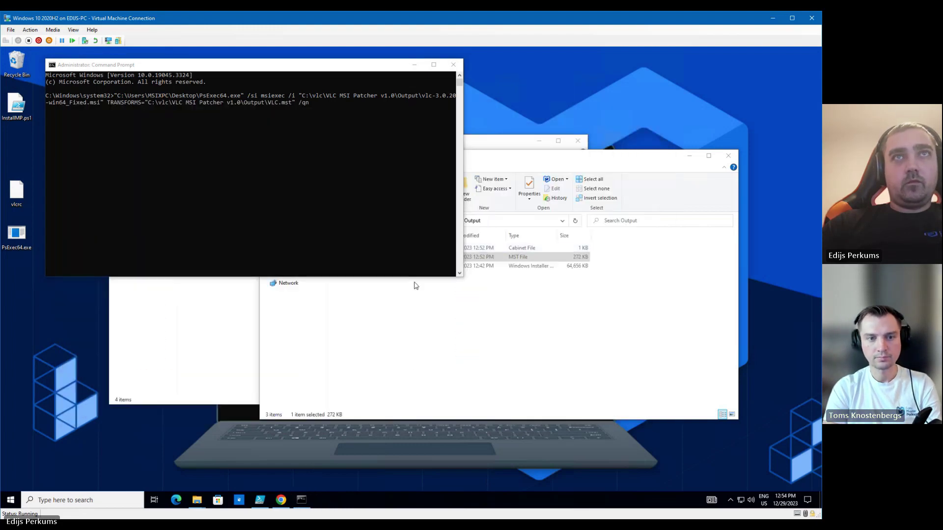
click(508, 144)
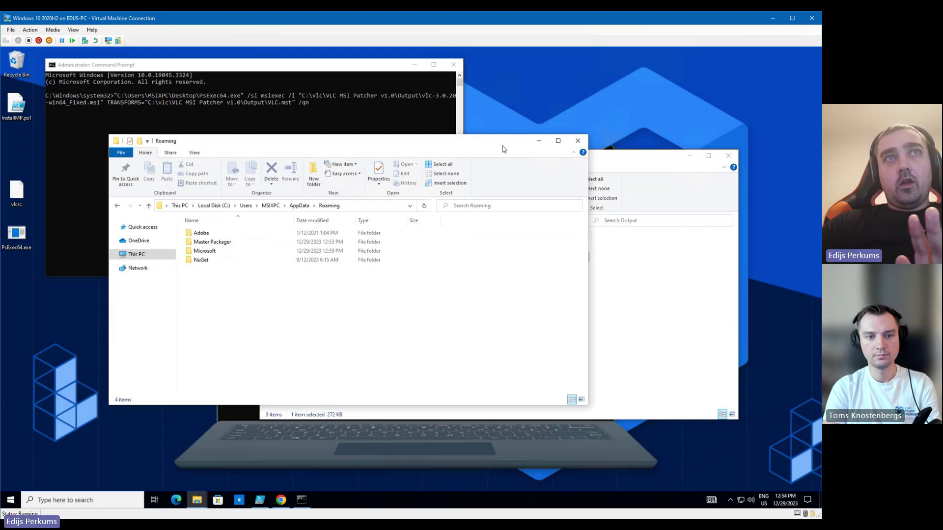
drag(363, 139, 488, 124)
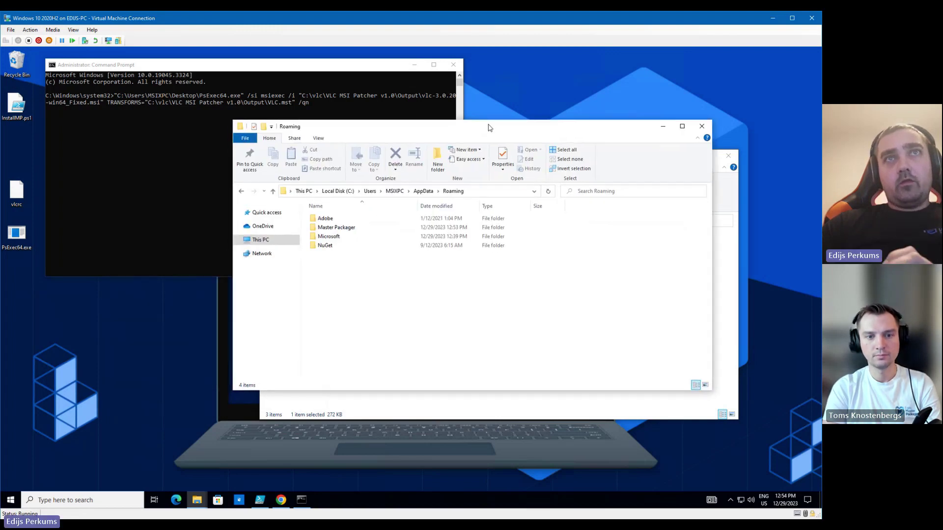
click(469, 408)
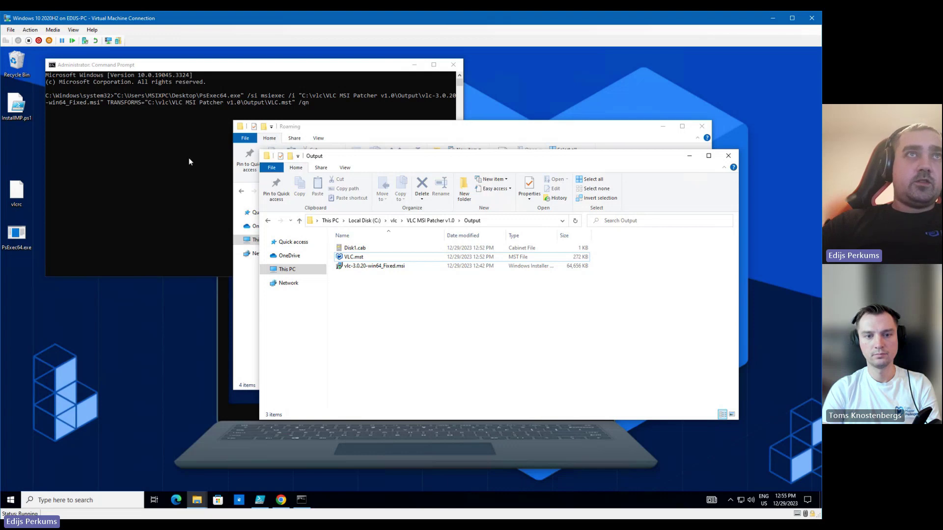
Run the PsExec installation command and accept the PsExec license agreement
click(243, 68)
key(Return)
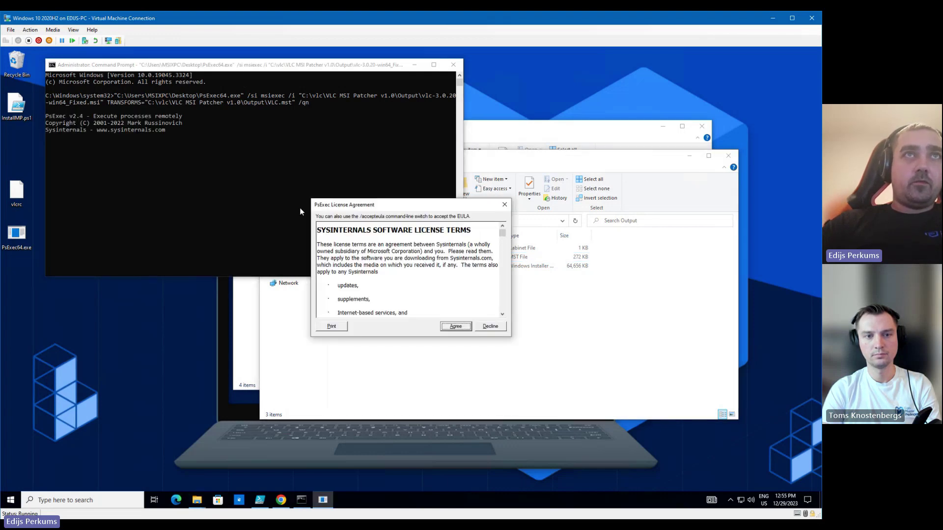
click(461, 325)
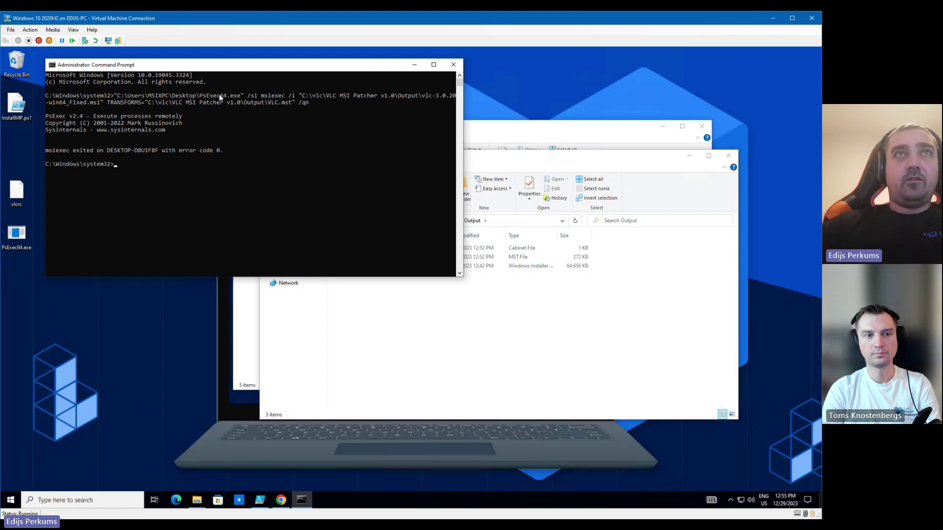
Open the vlc folder in AppData Roaming, inspect the contents of its vlcrc file in Notepad, and close Notepad
click(496, 132)
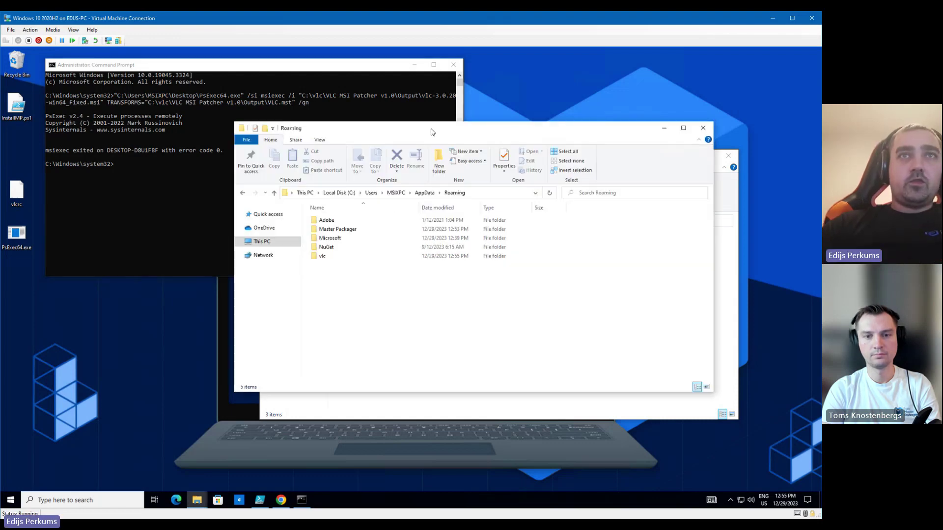
double_click(322, 256)
click(193, 311)
key(super)
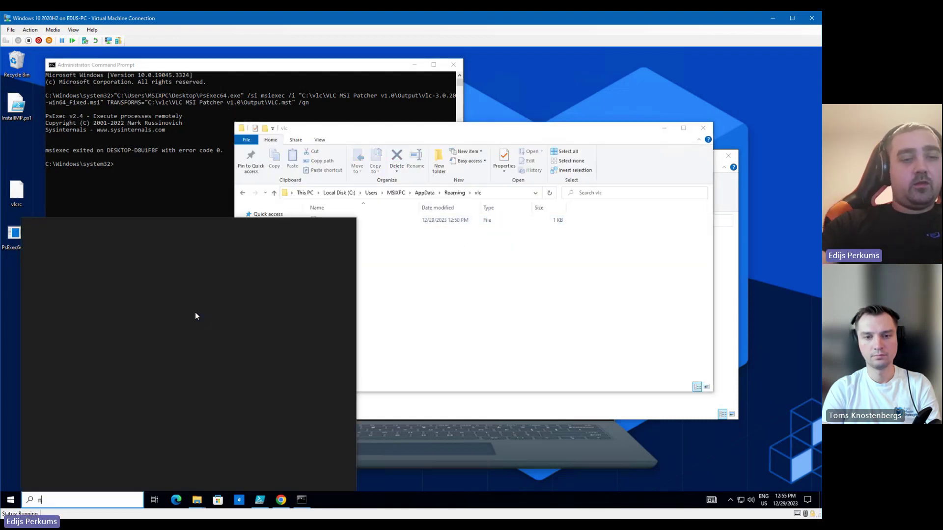
text(nto)
key(Return)
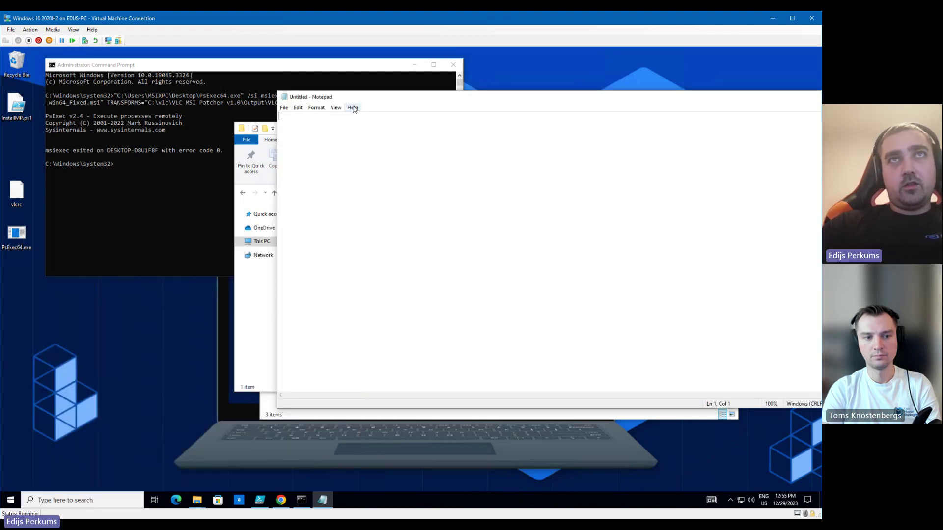
drag(352, 98, 446, 97)
drag(324, 220, 495, 187)
key(ctrl+a)
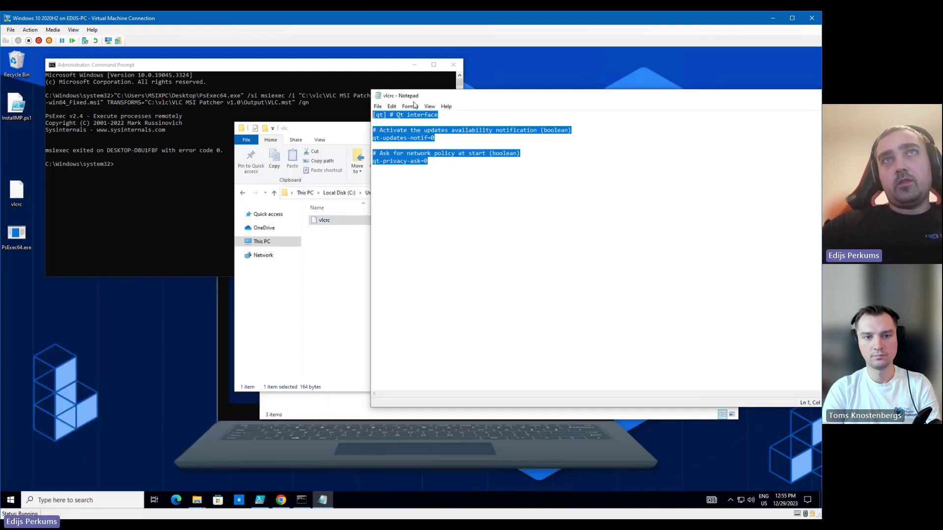
right_click(489, 96)
click(506, 151)
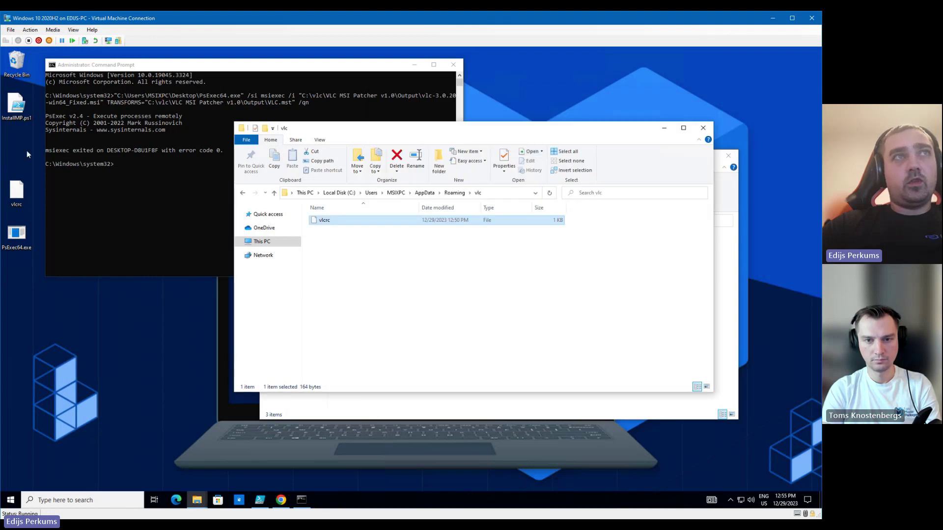
Launch VLC media player from its VideoLAN program group
key(super)
scroll(111, 273, down, 10)
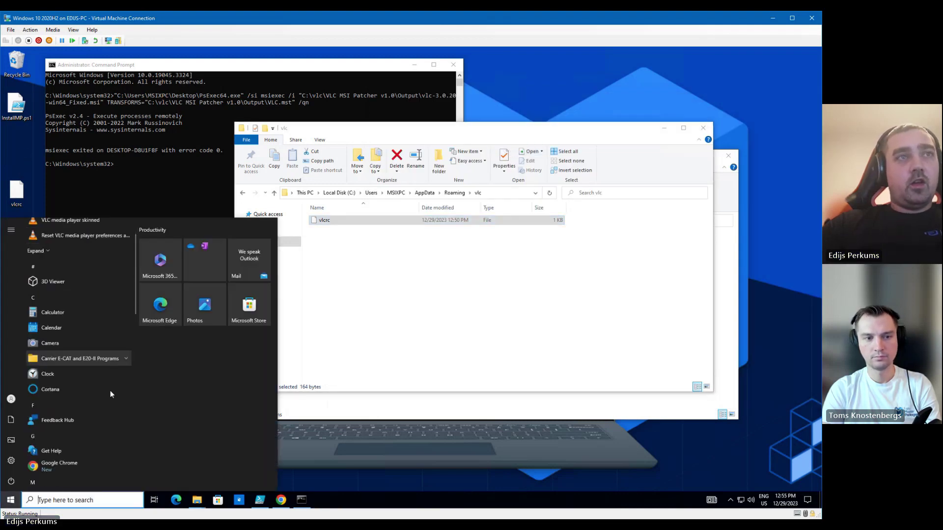
scroll(94, 324, down, 12)
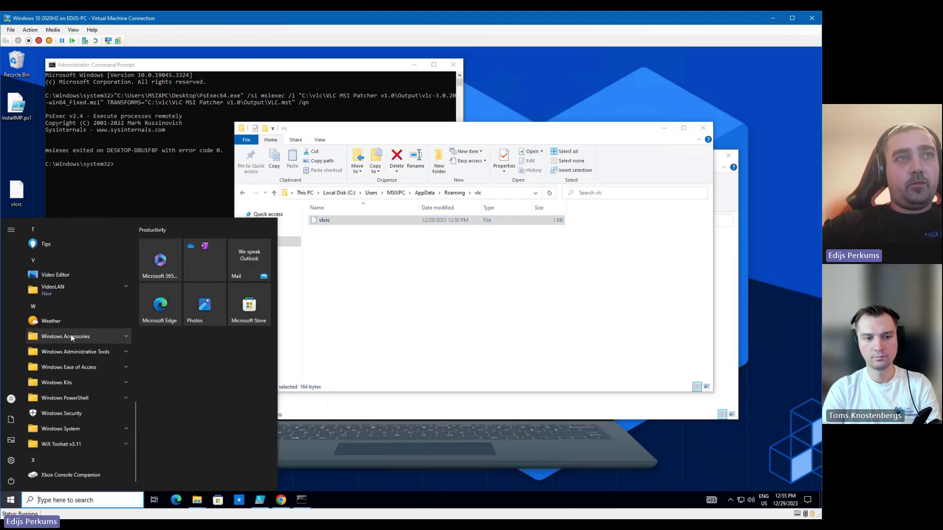
click(72, 285)
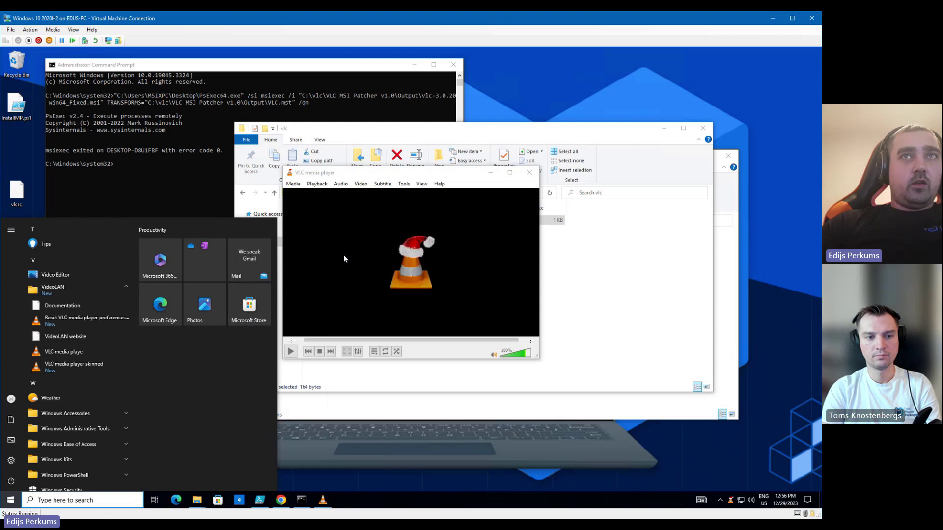
Check the privacy and updates settings in VLC's preferences, cancel them, close VLC, and return to the Output folder
click(403, 184)
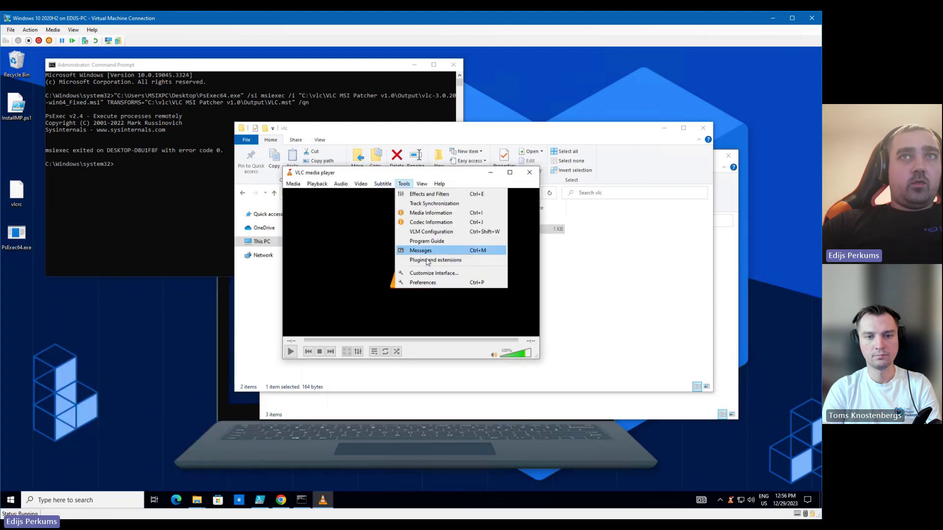
click(422, 283)
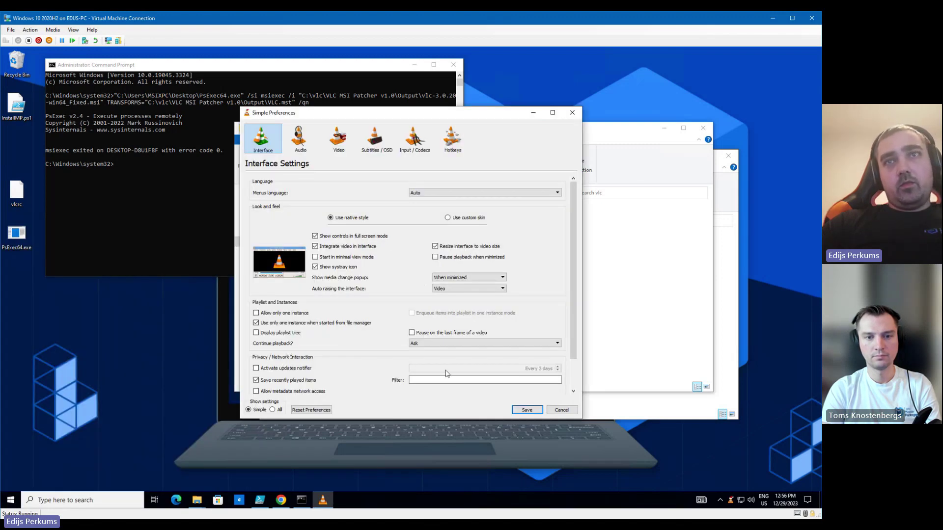
click(561, 409)
click(530, 173)
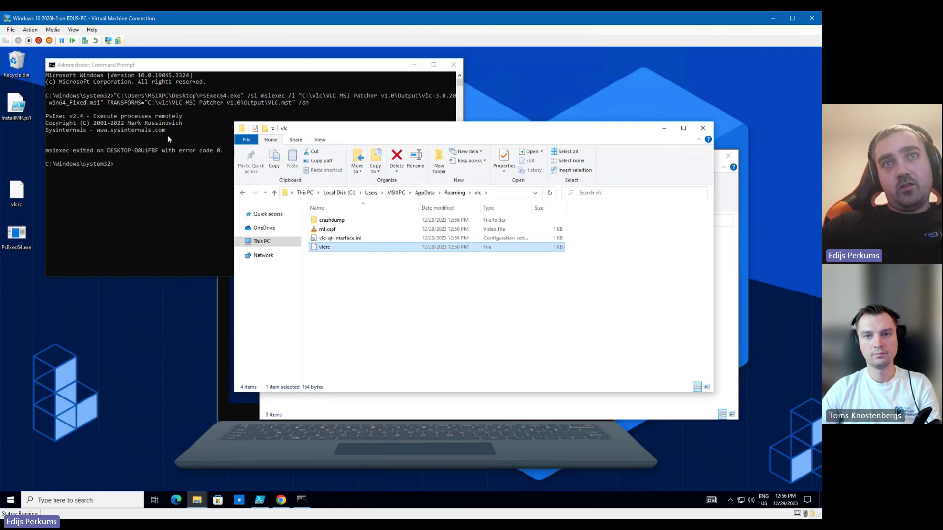
click(450, 397)
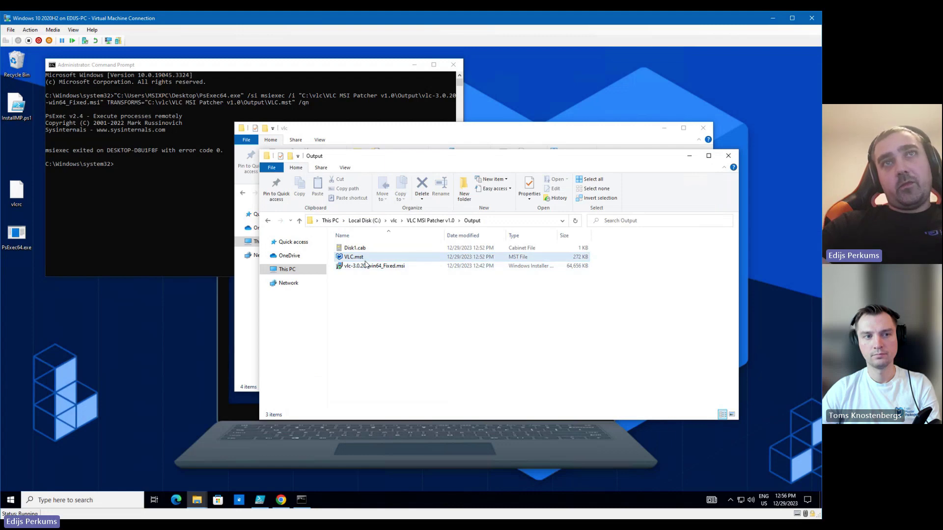